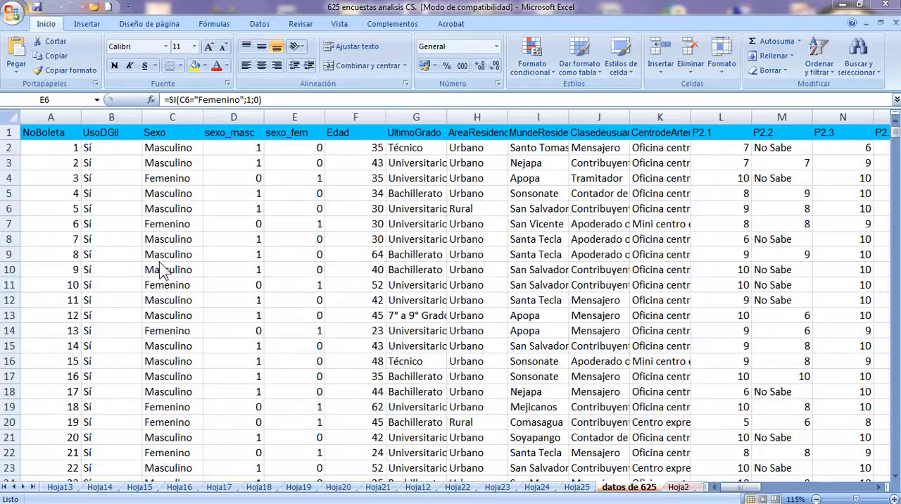
pyautogui.click(62, 131)
pyautogui.click(62, 133)
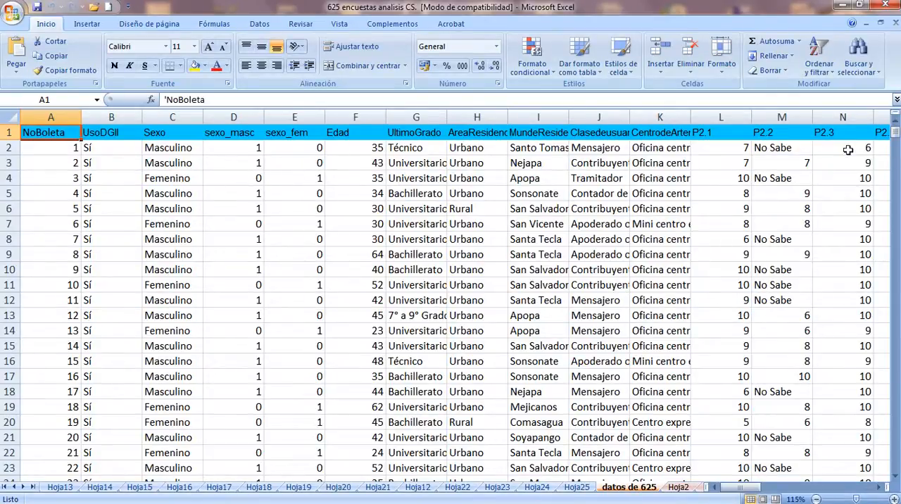
pyautogui.moveTo(715, 136); pyautogui.dragTo(715, 454)
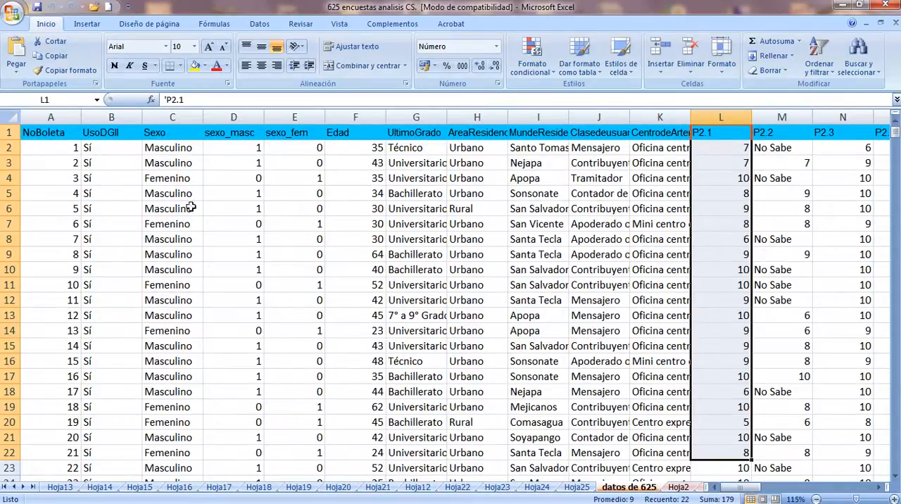
# Create a pivot table on a new worksheet from the range A1:AZ626 of the datos de 625 sheet
pyautogui.click(157, 146)
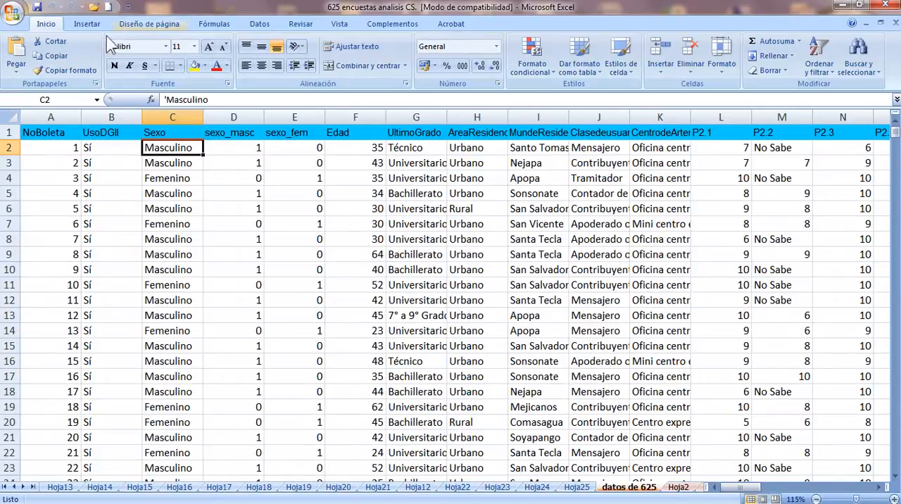
pyautogui.click(83, 23)
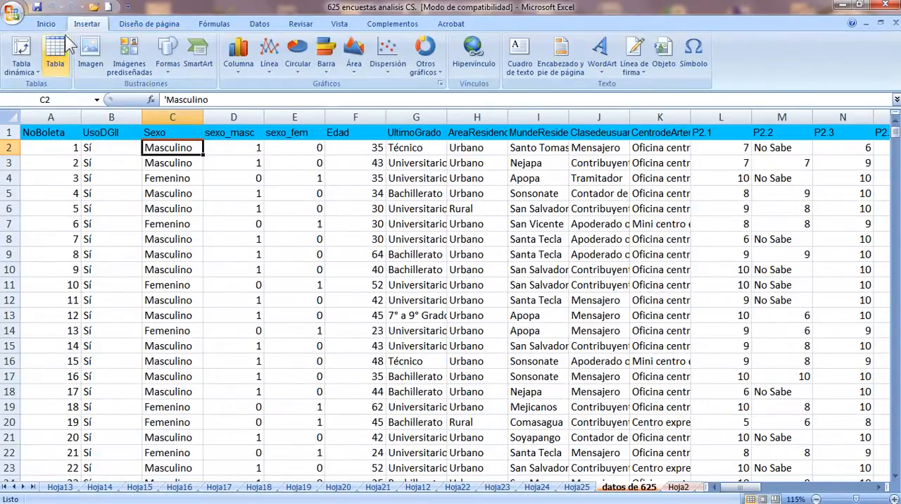
pyautogui.click(23, 52)
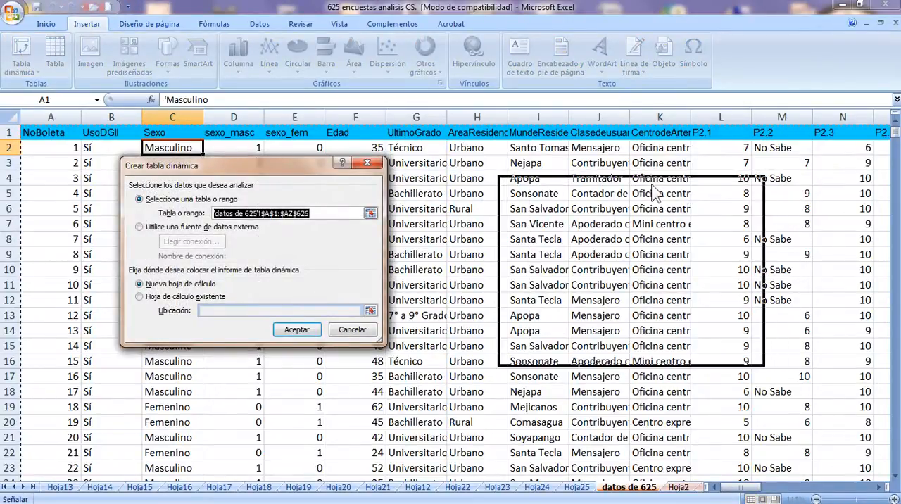
pyautogui.moveTo(652, 185); pyautogui.dragTo(652, 185)
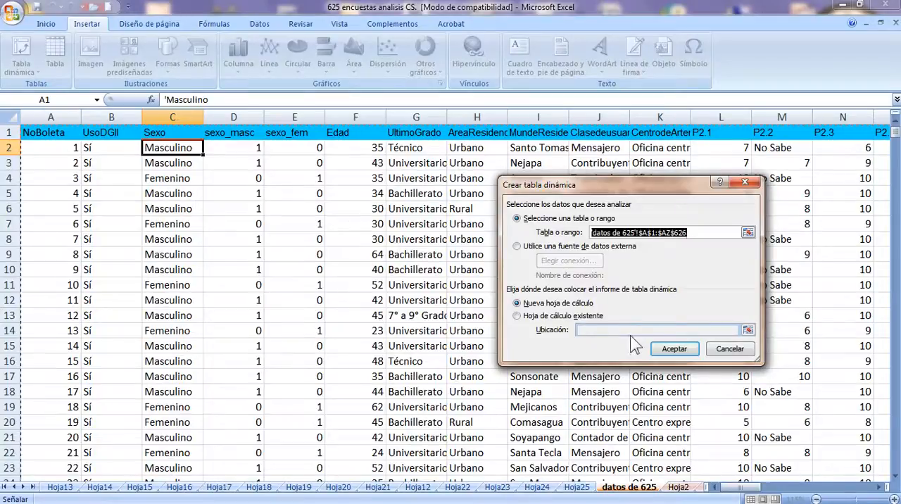
pyautogui.click(747, 233)
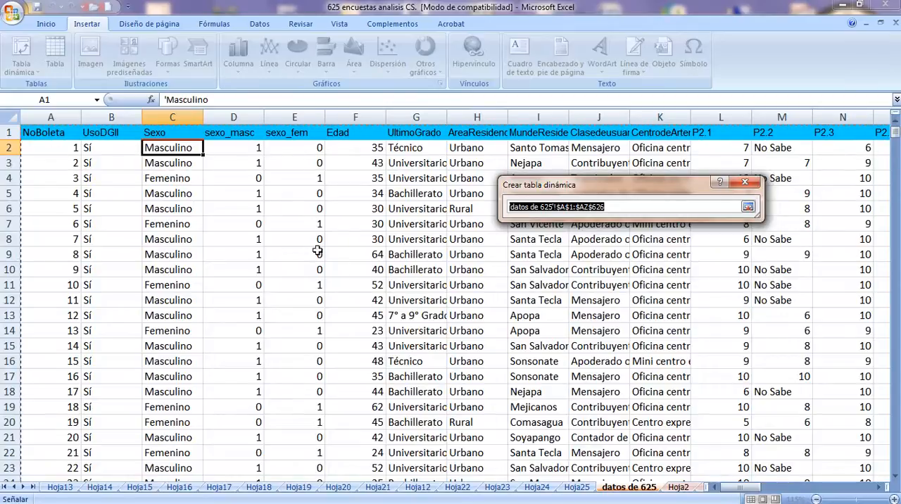
pyautogui.click(79, 176)
pyautogui.click(53, 132)
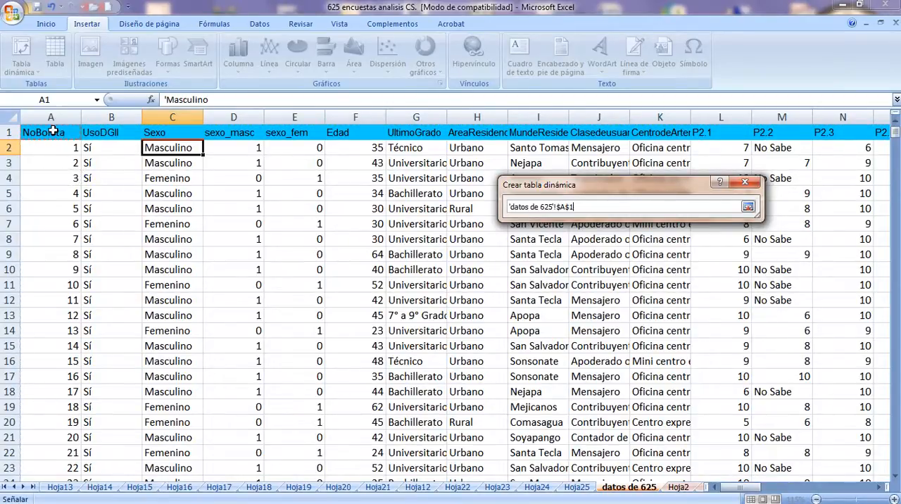
pyautogui.moveTo(53, 132); pyautogui.dragTo(894, 380)
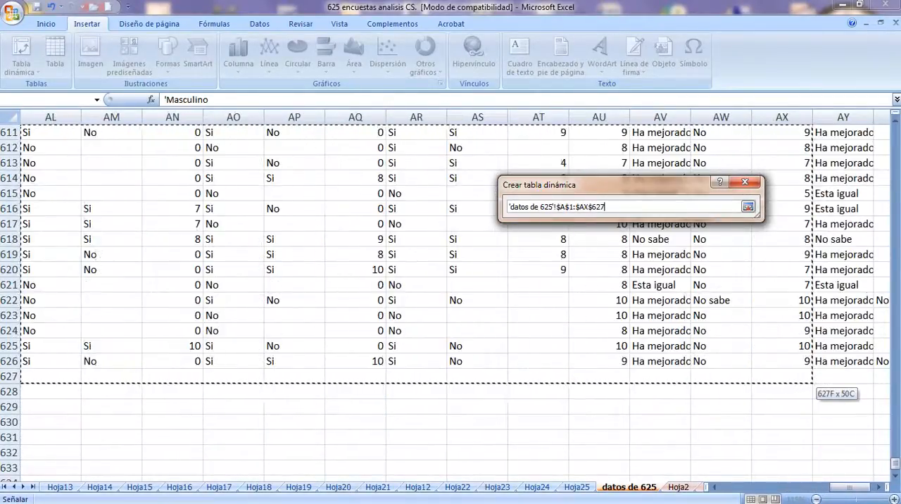
pyautogui.moveTo(826, 381); pyautogui.dragTo(477, 366)
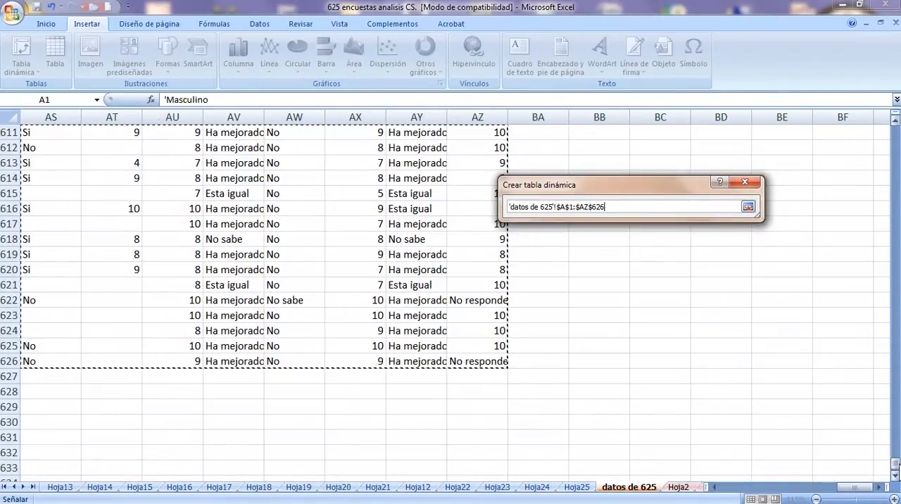
pyautogui.moveTo(897, 465); pyautogui.dragTo(897, 128)
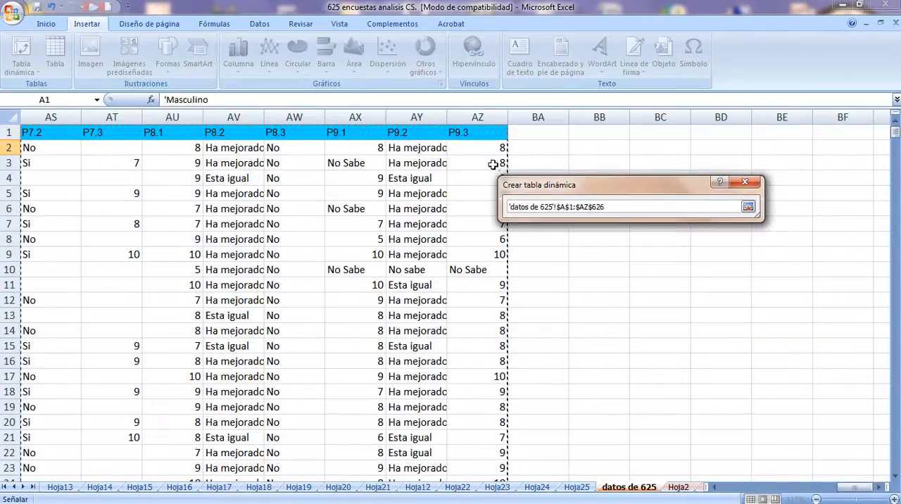
pyautogui.click(748, 206)
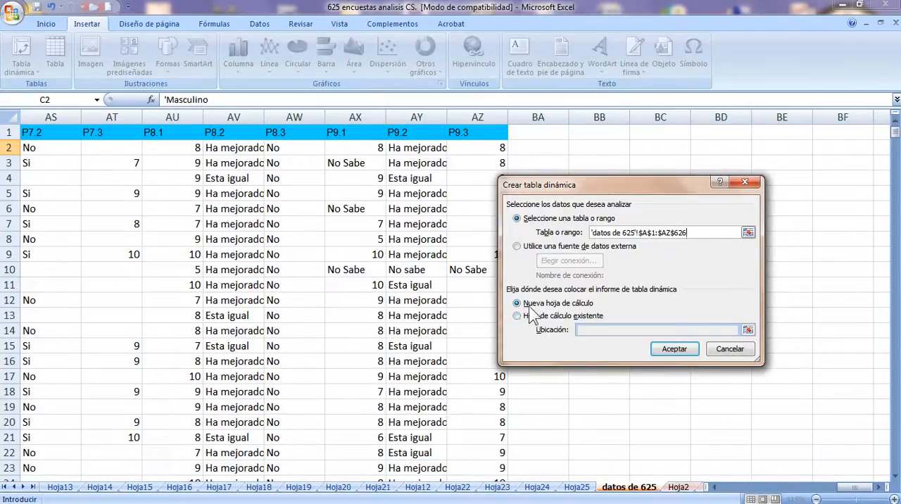
pyautogui.click(674, 350)
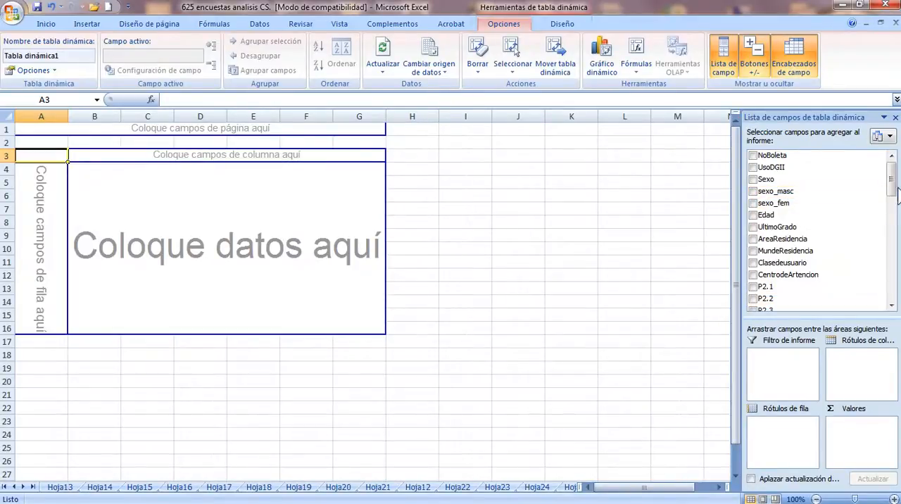
# Lay out the pivot table with P2.1 as row labels, Sexo as column labels and the count of P2.1 as values
pyautogui.moveTo(891, 188); pyautogui.dragTo(892, 190)
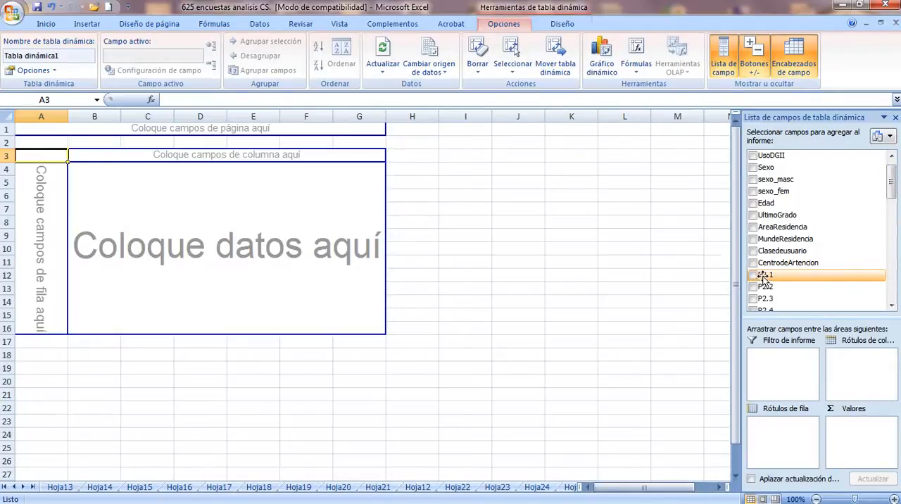
pyautogui.moveTo(764, 277); pyautogui.dragTo(767, 435)
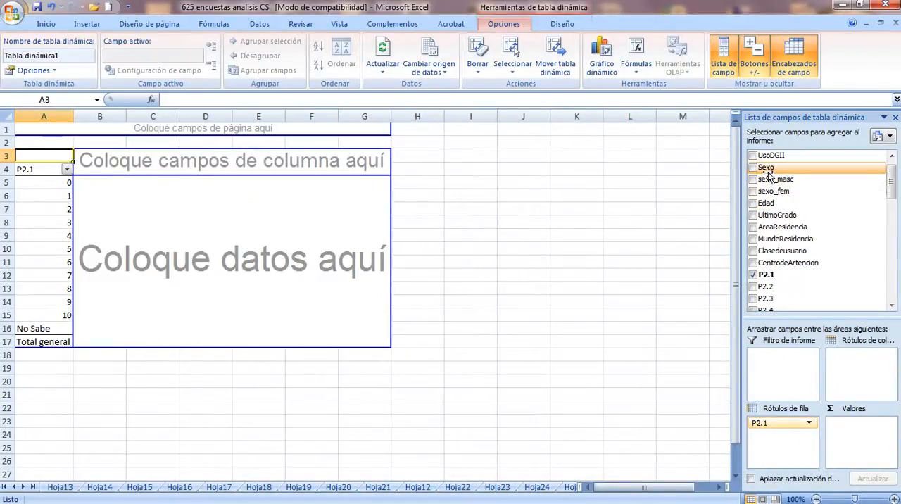
pyautogui.moveTo(767, 175); pyautogui.dragTo(847, 366)
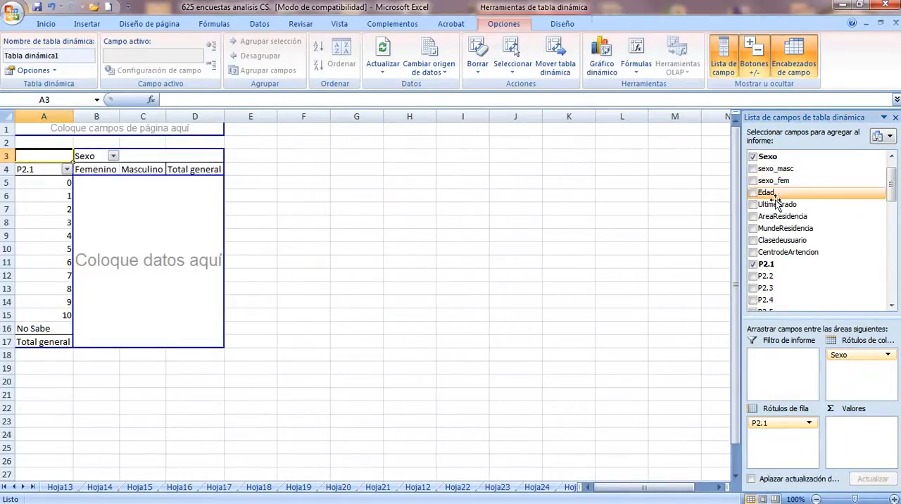
pyautogui.moveTo(765, 268); pyautogui.dragTo(851, 440)
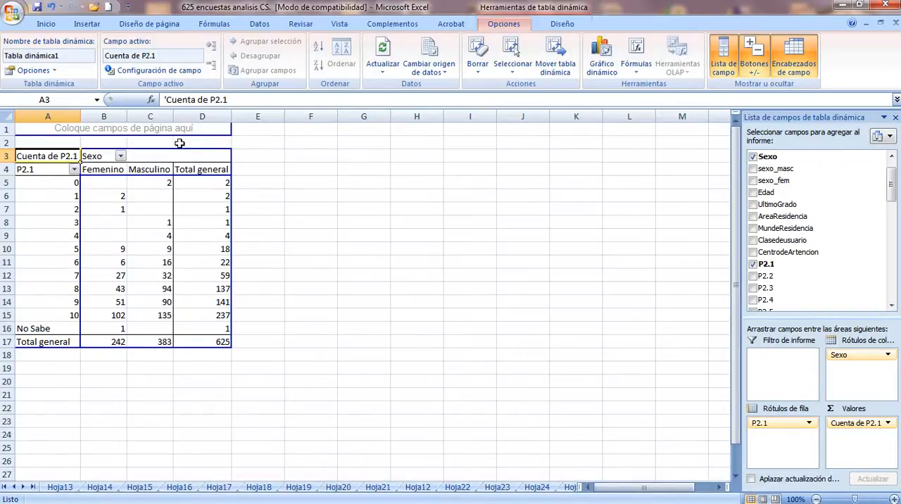
# Check the summary calculation in the value field settings of Cuenta de P2.1 without changing it
pyautogui.click(859, 423)
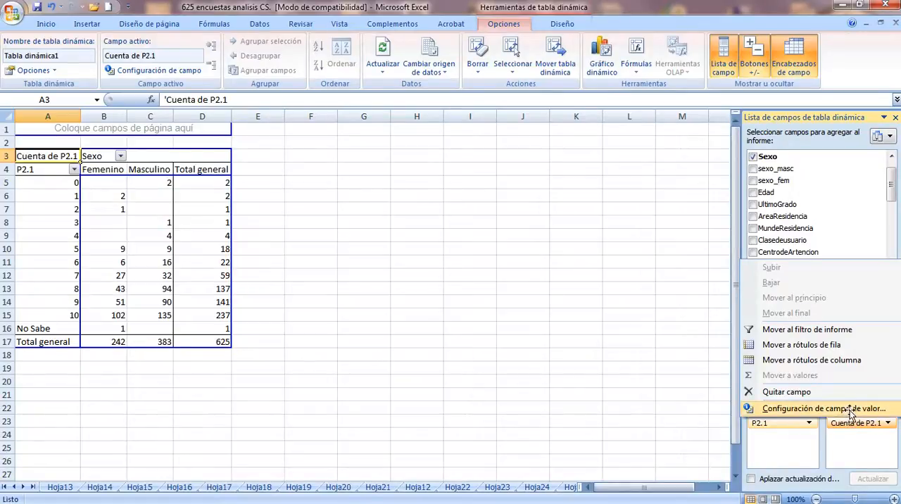
pyautogui.click(646, 412)
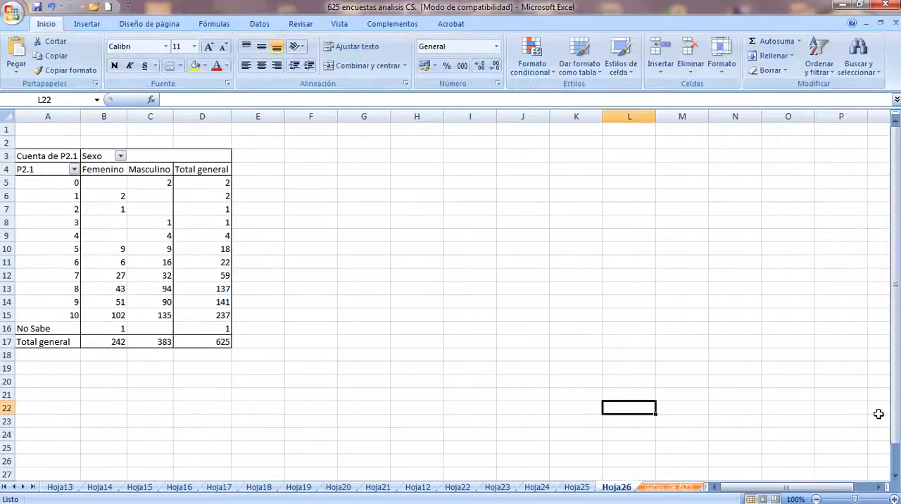
pyautogui.click(62, 205)
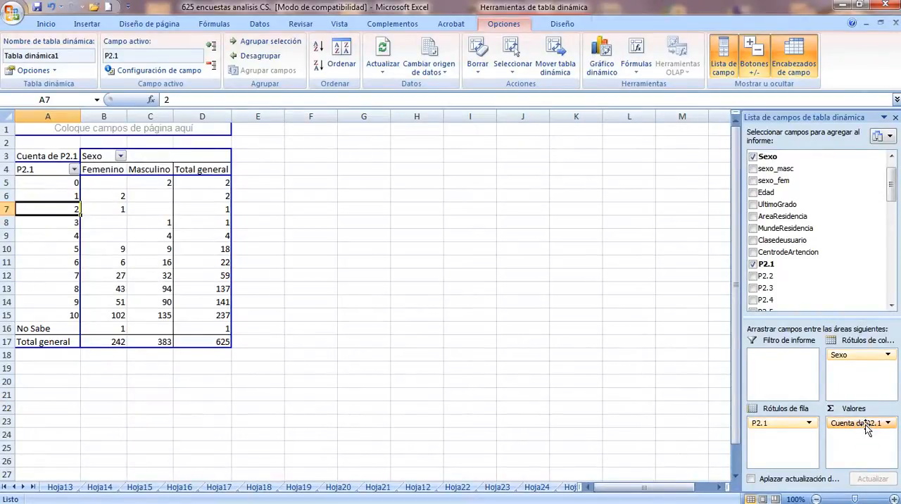
pyautogui.click(865, 424)
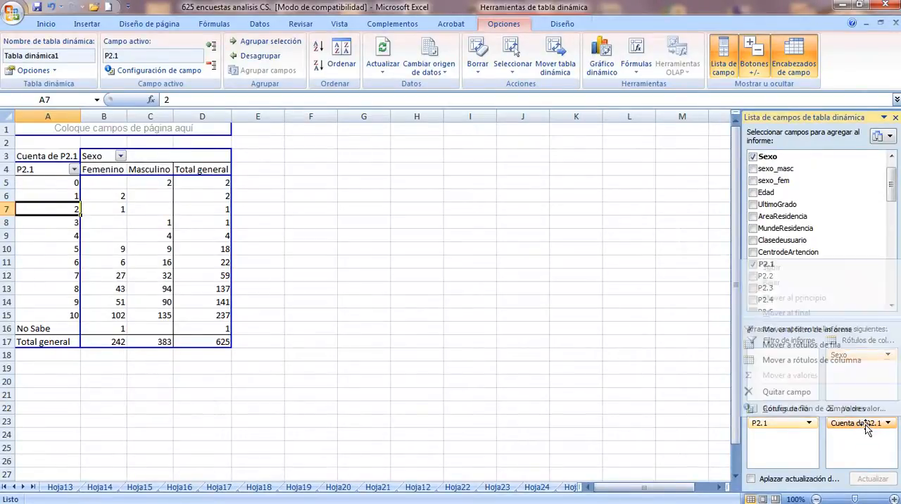
pyautogui.click(824, 408)
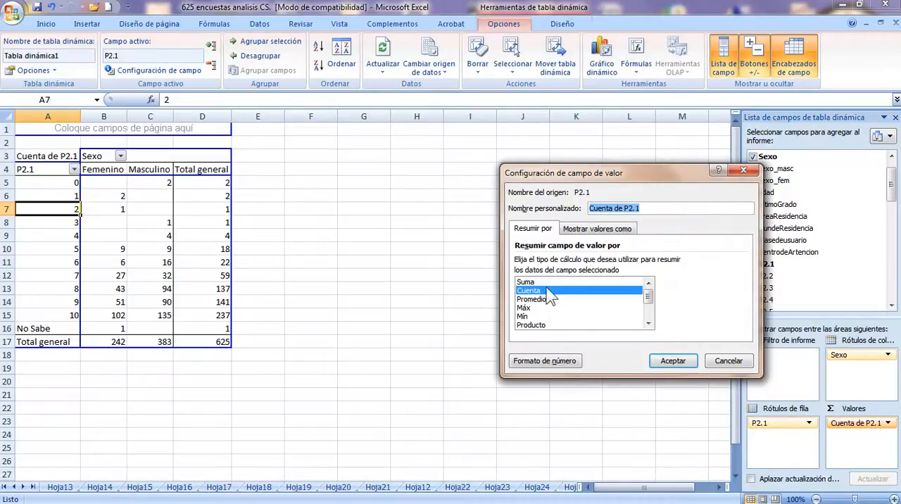
pyautogui.click(730, 363)
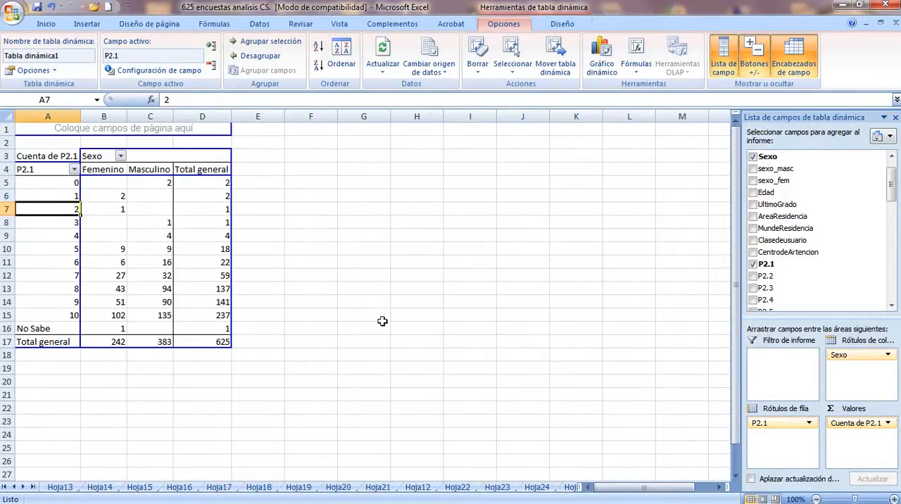
pyautogui.click(428, 263)
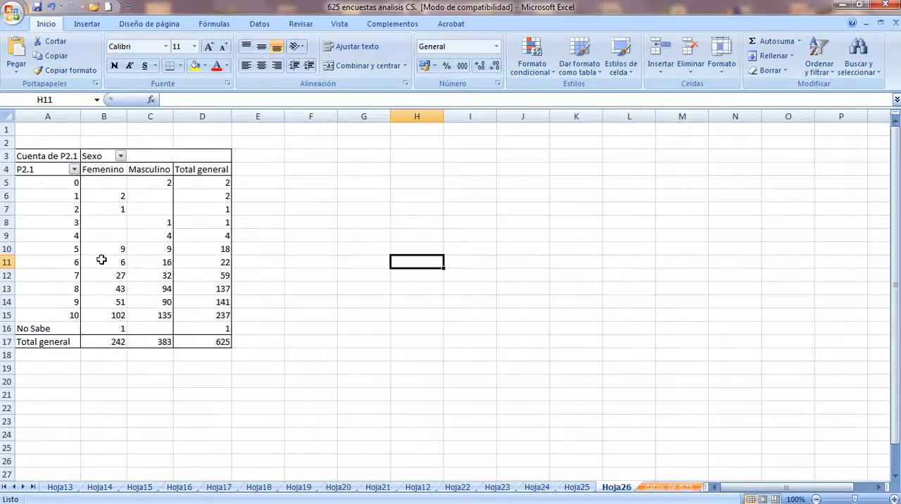
pyautogui.click(103, 261)
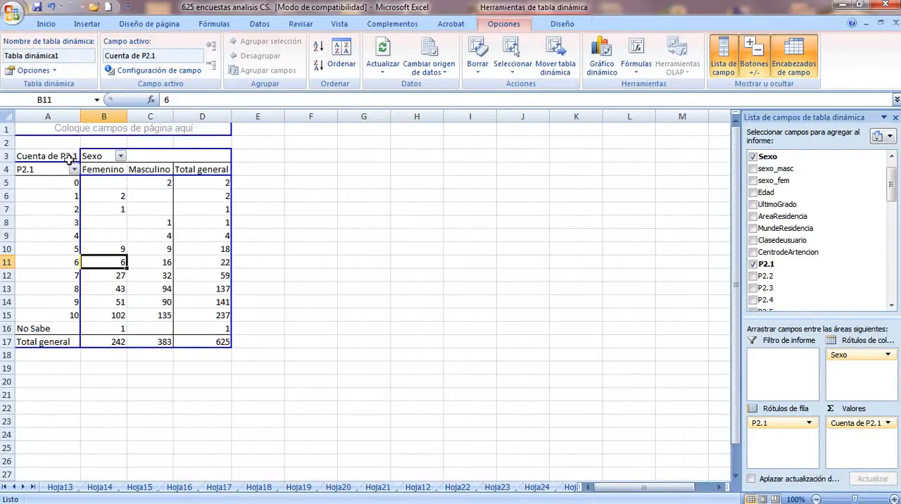
pyautogui.moveTo(18, 130); pyautogui.dragTo(77, 155)
pyautogui.click(203, 130)
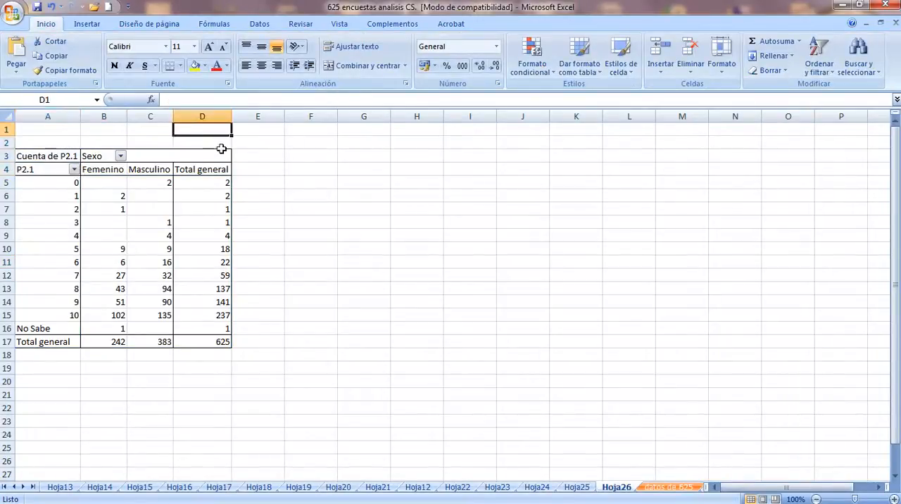
pyautogui.click(24, 156)
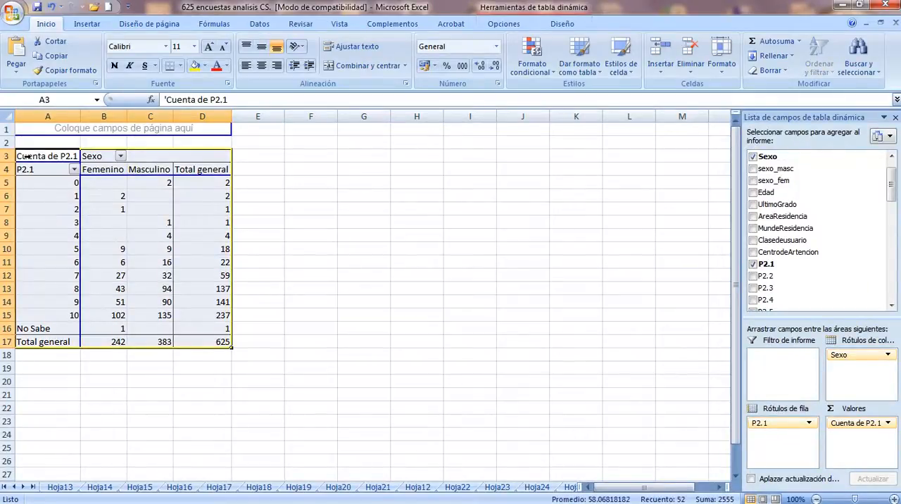
pyautogui.click(286, 267)
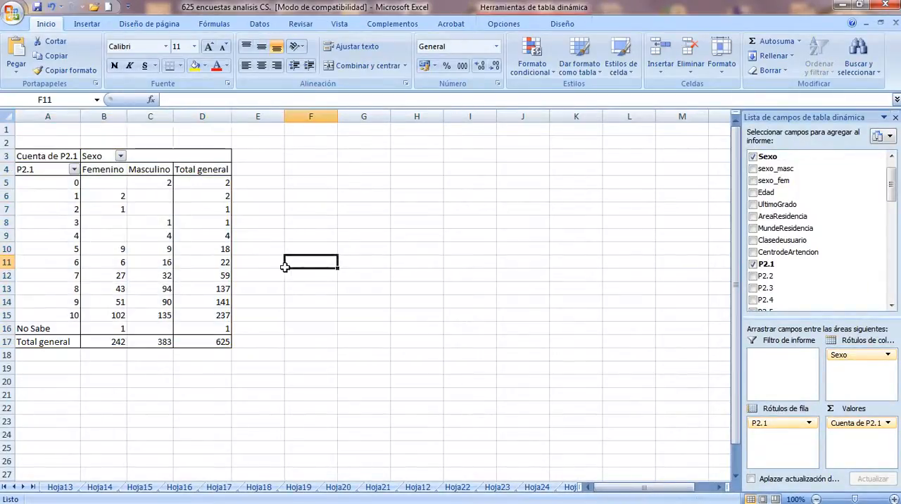
# Copy the range A1:D17 containing the pivot table and paste only its values starting at cell A22
pyautogui.moveTo(26, 131); pyautogui.dragTo(208, 345)
pyautogui.rightClick(205, 130)
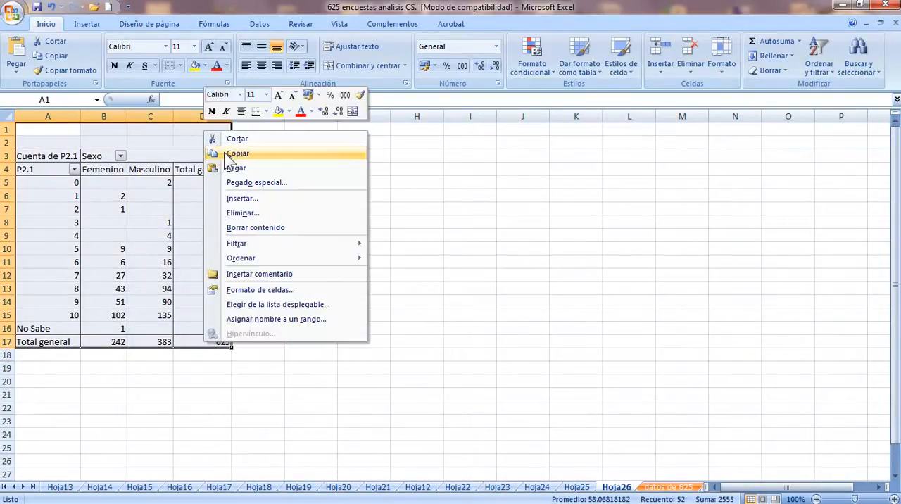
pyautogui.click(226, 155)
pyautogui.scroll(-4, 40, 411)
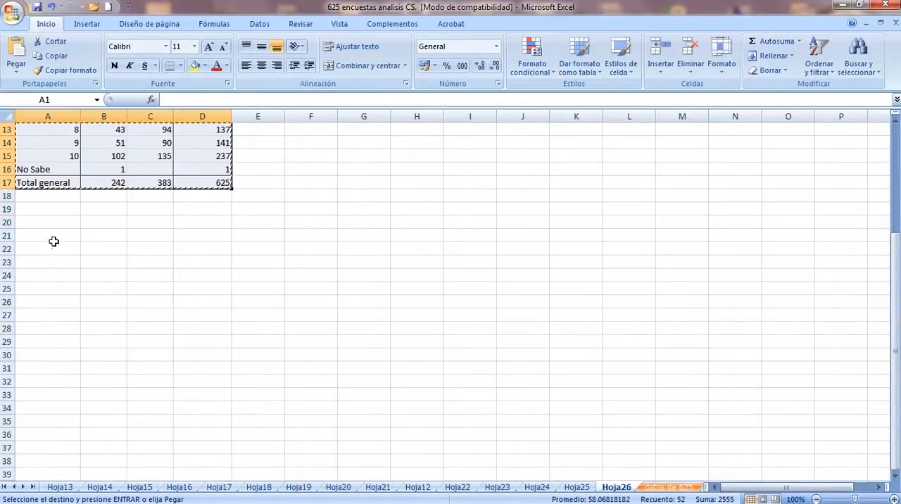
pyautogui.click(54, 245)
pyautogui.rightClick(54, 247)
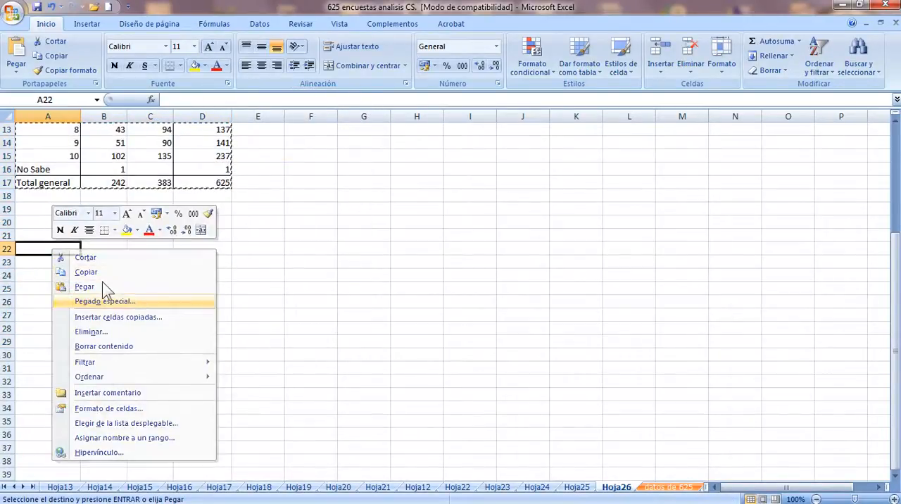
pyautogui.click(104, 300)
pyautogui.click(28, 247)
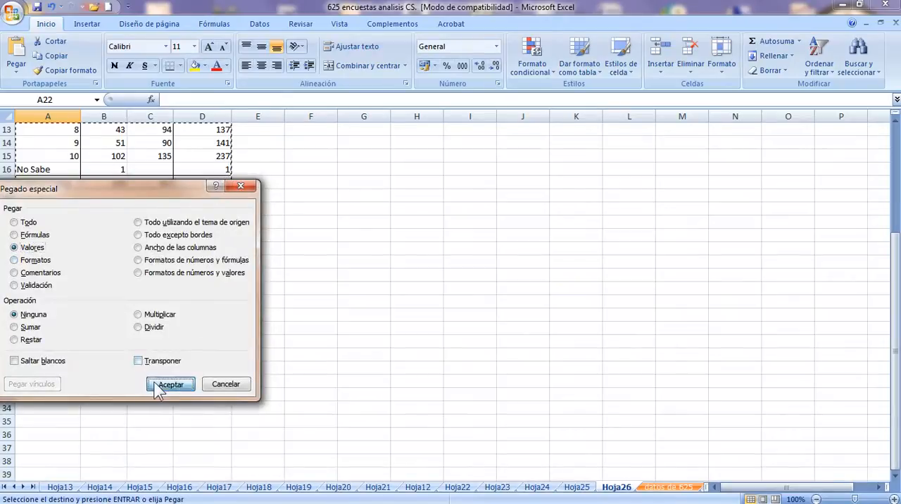
pyautogui.click(157, 386)
# Apply the copied pivot table's formats to the pasted values starting at A22 using Paste Special
pyautogui.rightClick(41, 255)
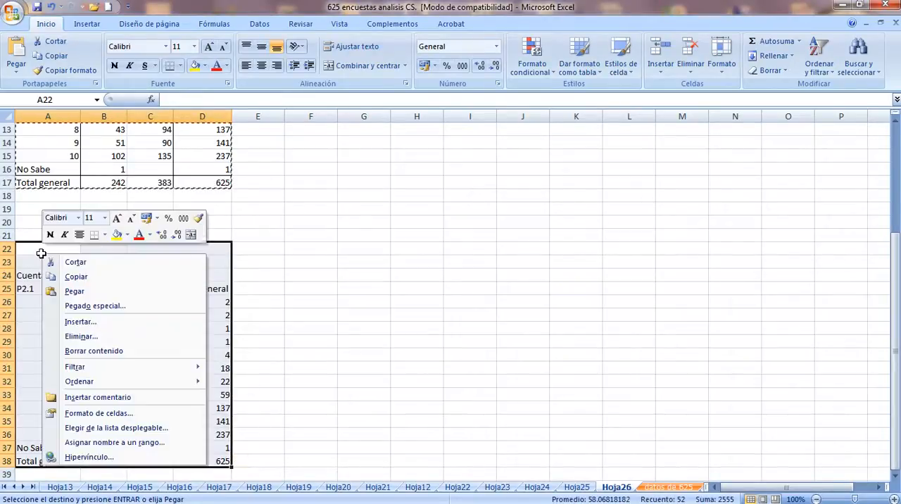
pyautogui.click(79, 305)
pyautogui.click(31, 266)
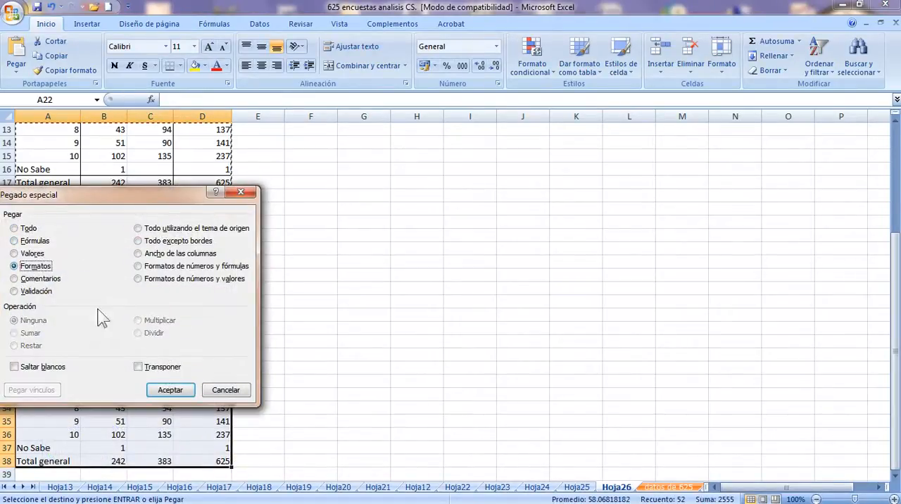
pyautogui.click(170, 389)
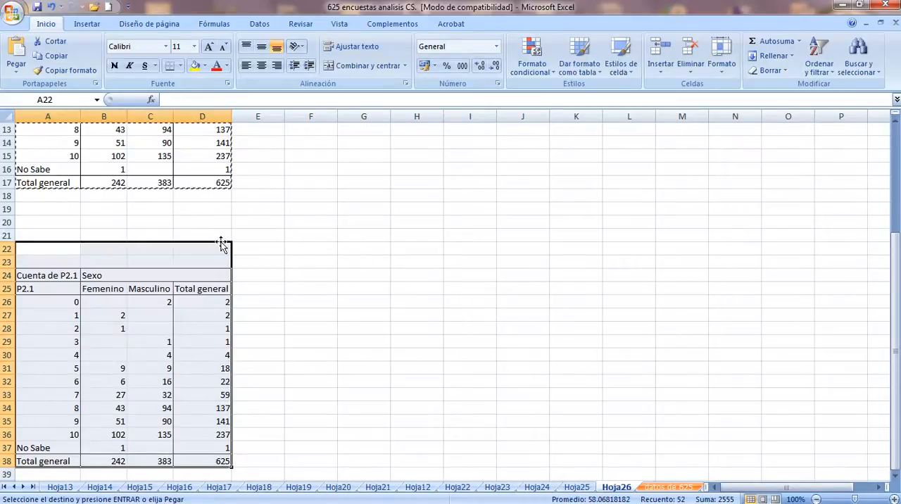
# Duplicate the static table A22:D38 alongside the original, starting at cell E22
pyautogui.moveTo(221, 244); pyautogui.dragTo(223, 250)
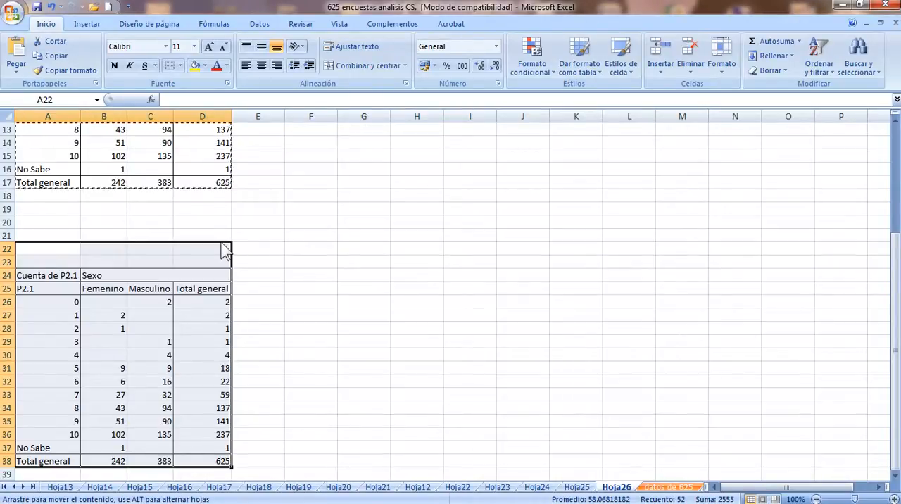
pyautogui.press('ctrl')
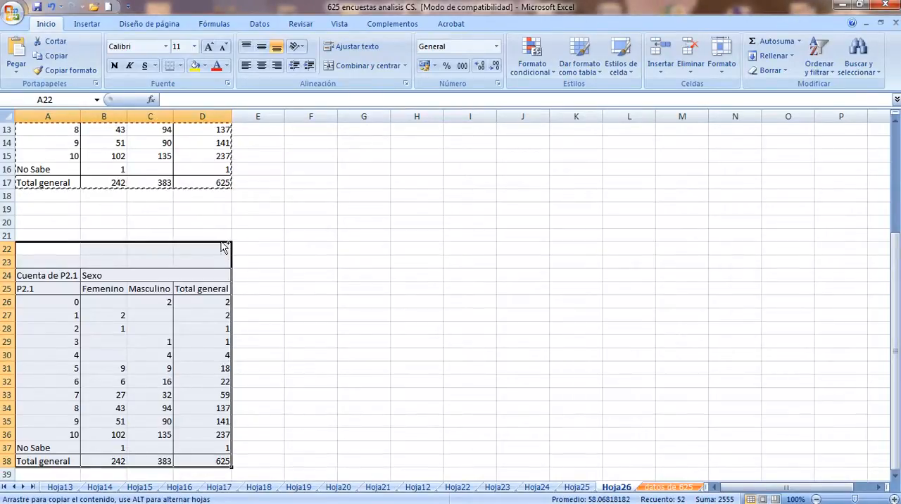
pyautogui.moveTo(223, 246); pyautogui.dragTo(435, 252)
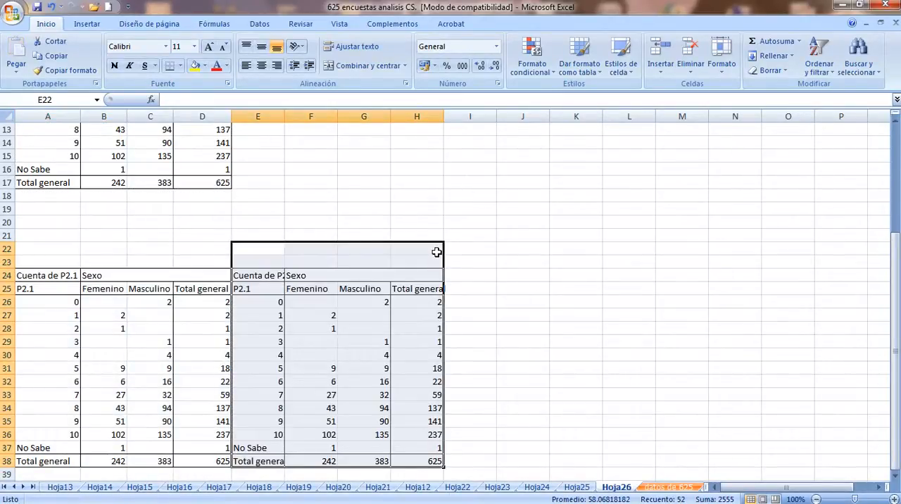
pyautogui.click(88, 257)
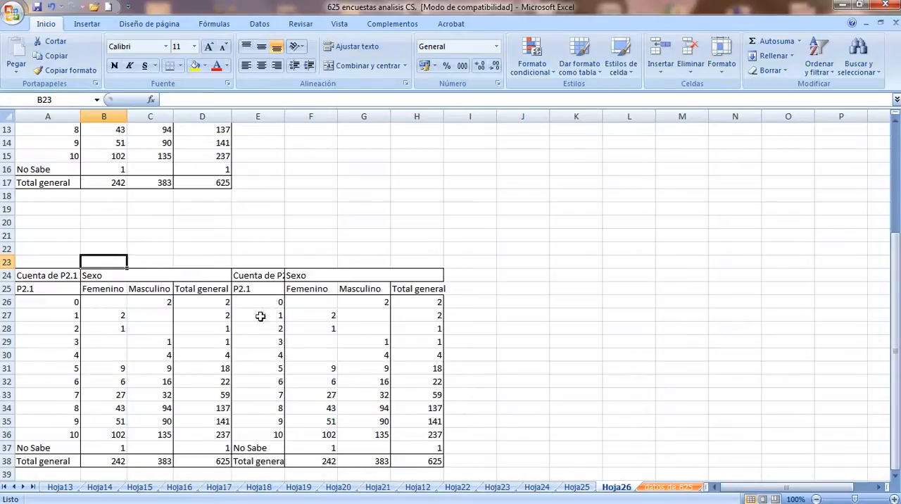
# Enter the heading "Frecuencias absolutas" in cell A22 above the first static table
pyautogui.click(22, 250)
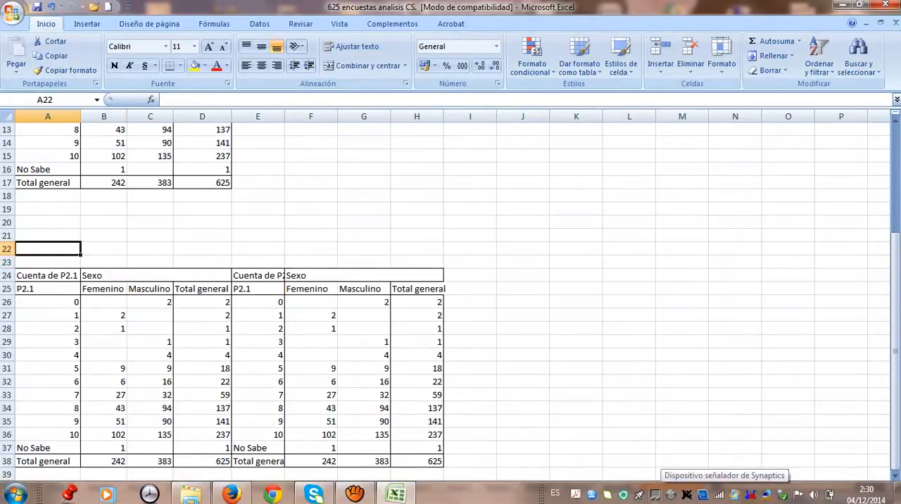
pyautogui.write('F')
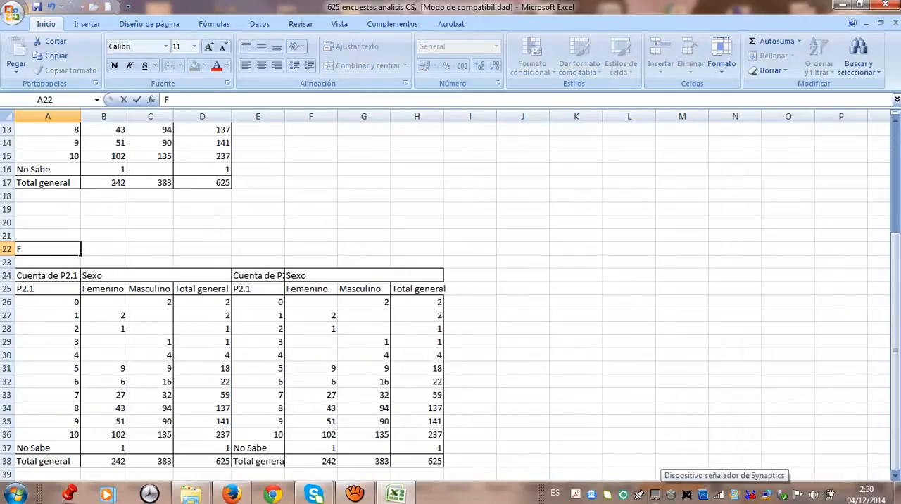
pyautogui.write('recuencias absolutas')
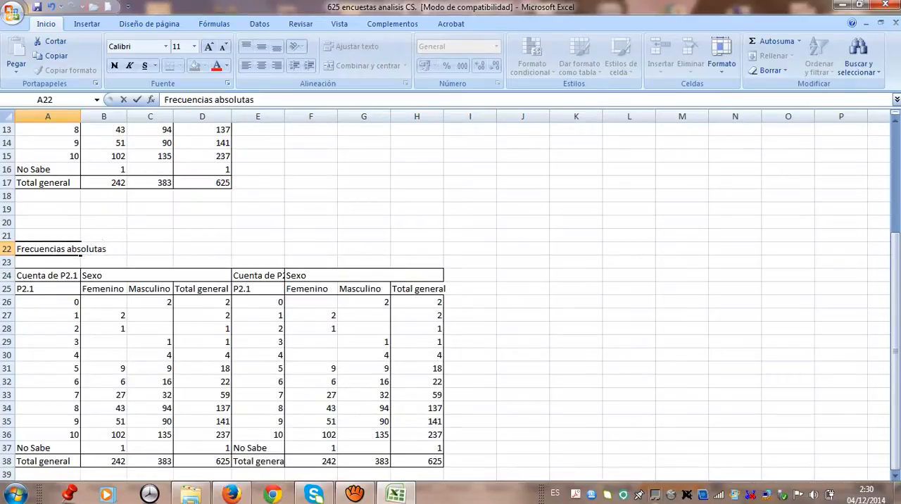
# Enter the heading "Frecuencias relativas" in cell E22 above the duplicated table
pyautogui.press('Right')
pyautogui.press('Right')
pyautogui.press('Right')
pyautogui.press('Right')
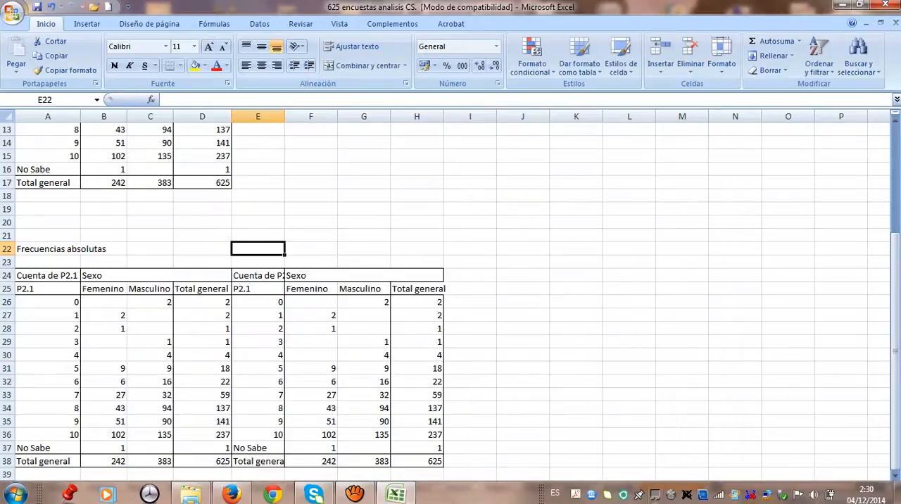
pyautogui.write('Frecuencias')
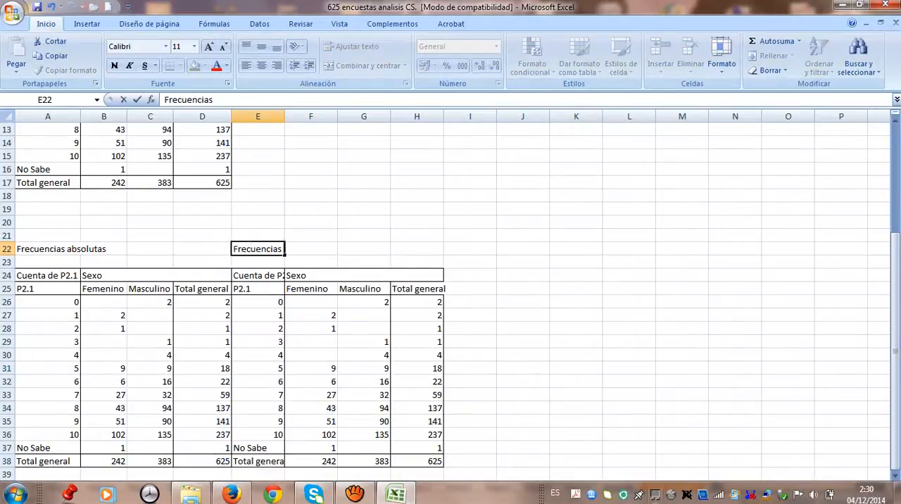
pyautogui.write(' relativas')
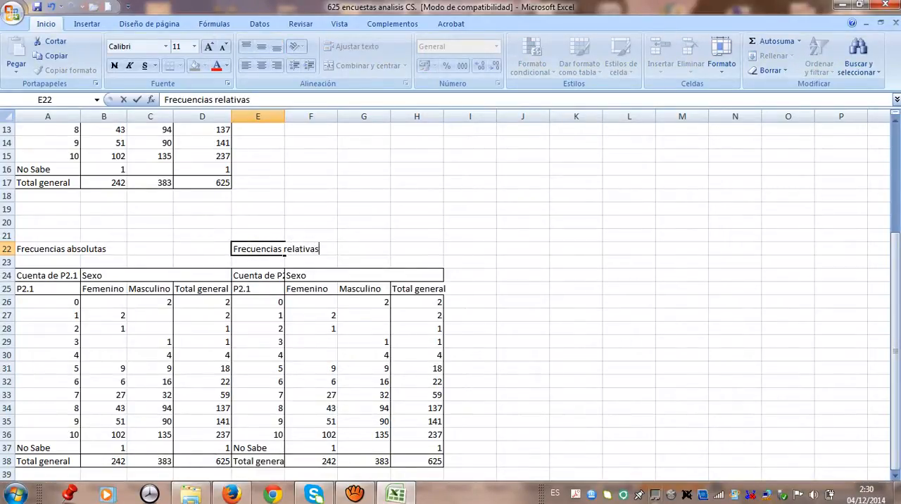
pyautogui.press('Return')
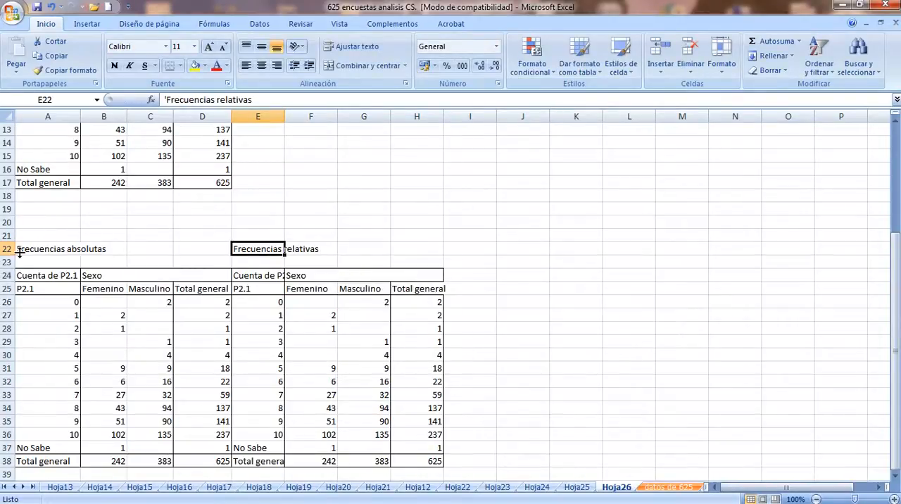
# Merge and center the two headings across A22:D22 and E22:H22
pyautogui.moveTo(23, 250); pyautogui.dragTo(176, 252)
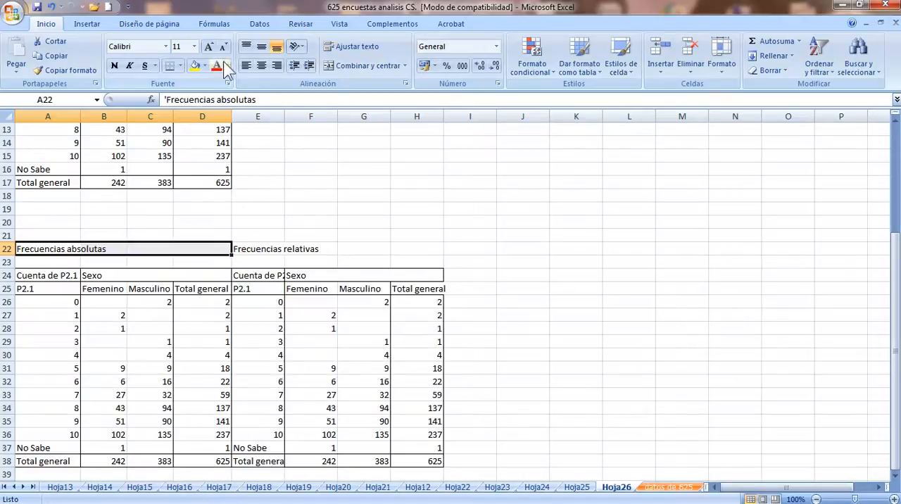
pyautogui.click(339, 70)
pyautogui.moveTo(278, 249); pyautogui.dragTo(401, 252)
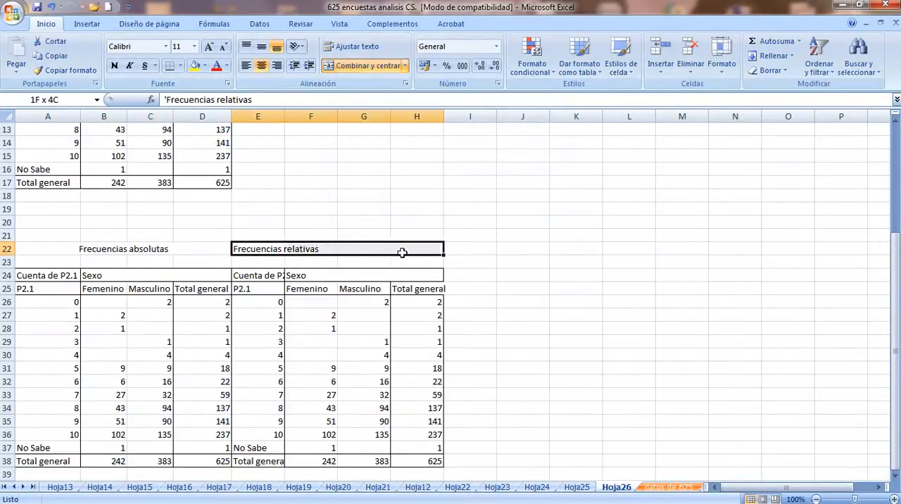
pyautogui.click(362, 65)
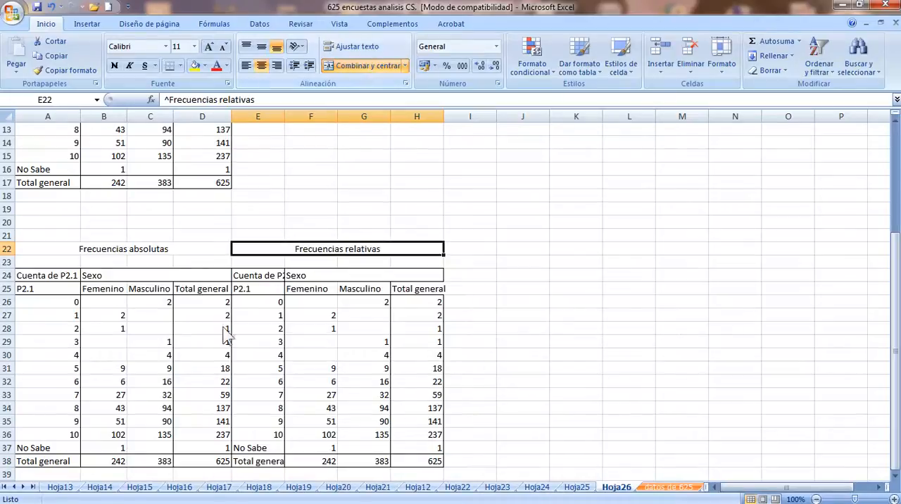
pyautogui.click(313, 304)
pyautogui.click(898, 493)
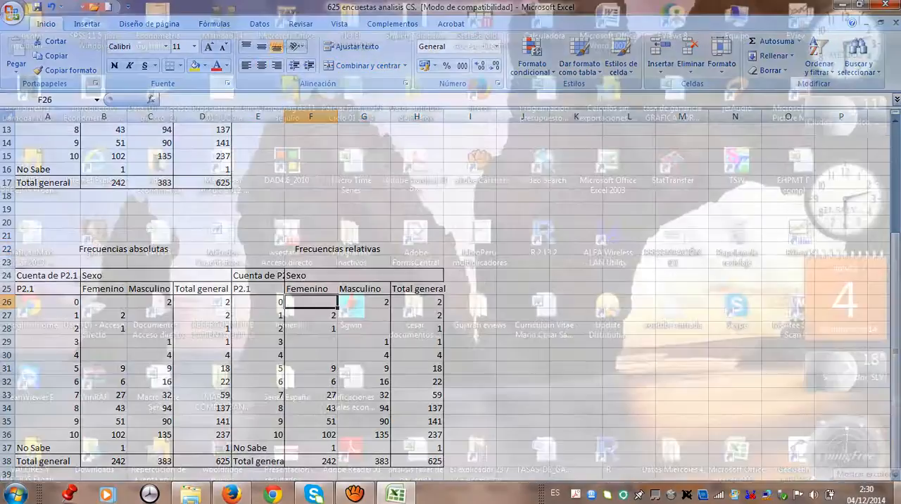
pyautogui.click(897, 493)
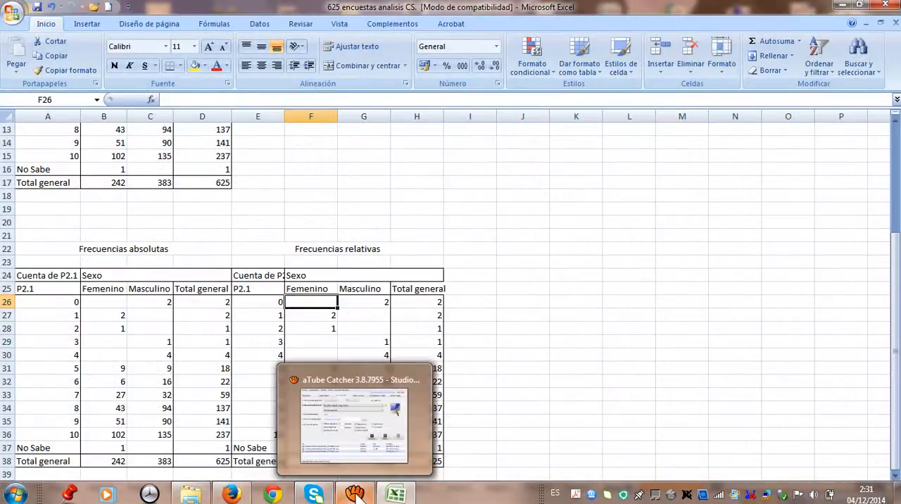
pyautogui.moveTo(396, 493)
pyautogui.moveTo(394, 456)
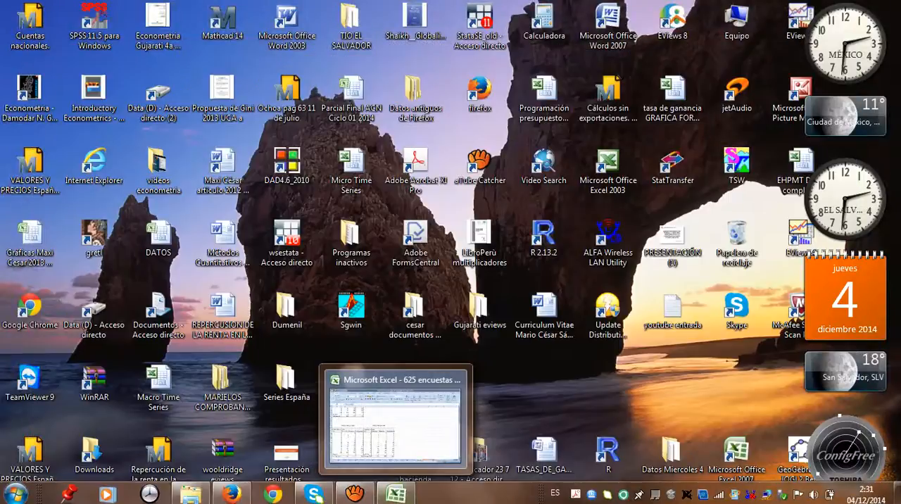
pyautogui.click(394, 433)
pyautogui.click(276, 238)
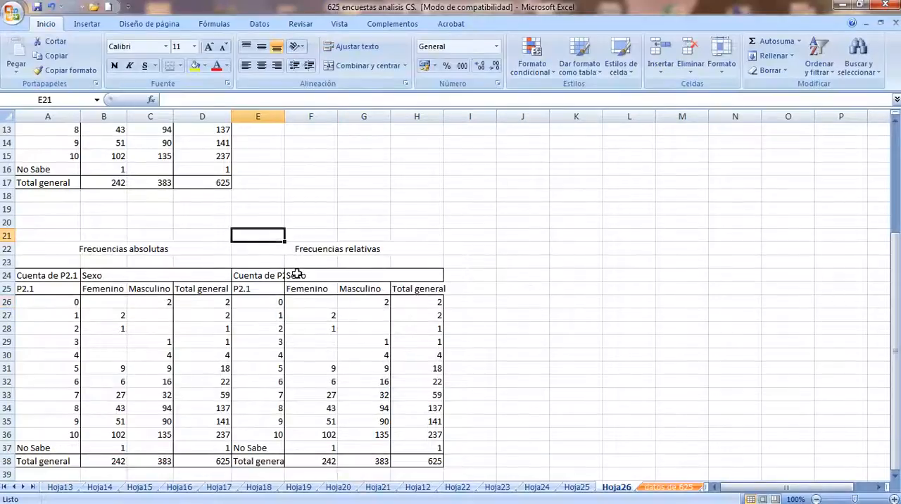
# Enter the formula +B26/B$38 in cell F26, dividing the Femenino count by its column total with the row reference fixed
pyautogui.click(307, 303)
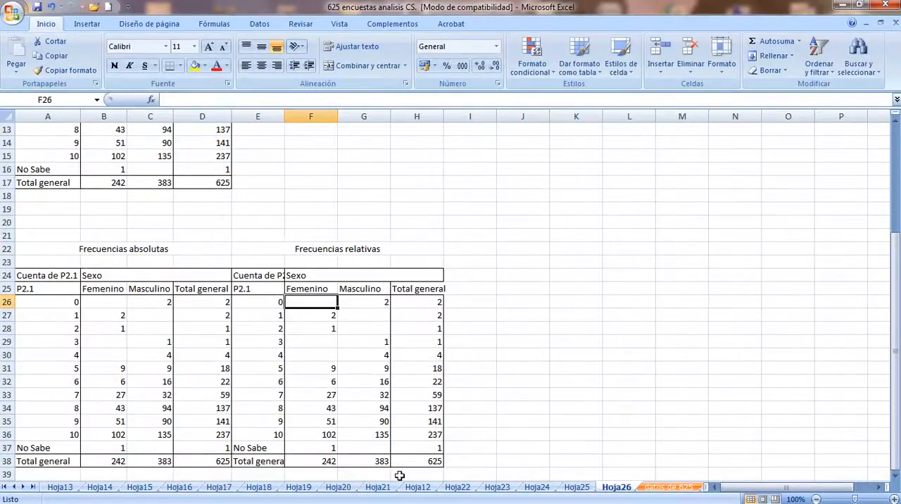
pyautogui.moveTo(480, 500)
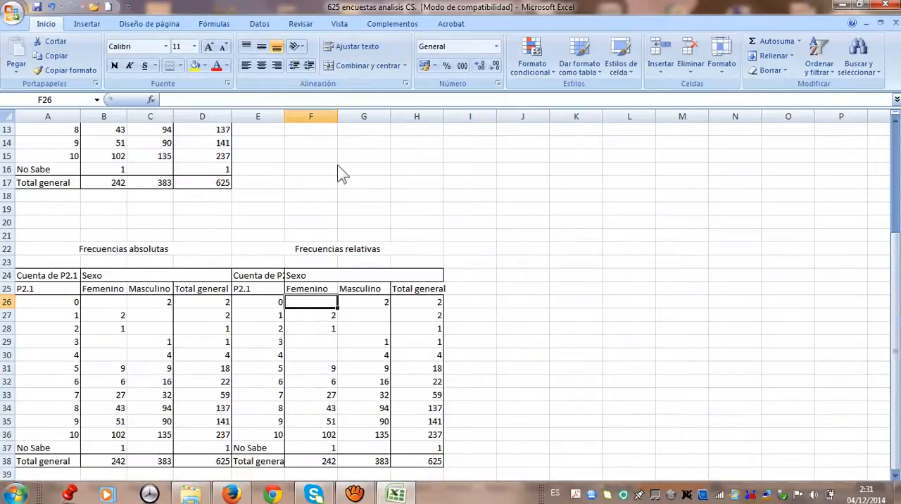
pyautogui.write('+')
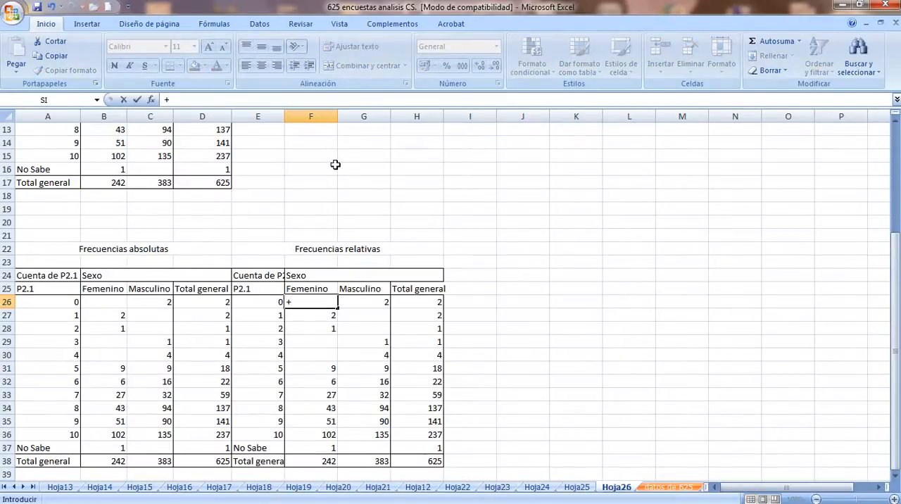
pyautogui.press('Up')
pyautogui.press('Left')
pyautogui.press('Left')
pyautogui.press('Left')
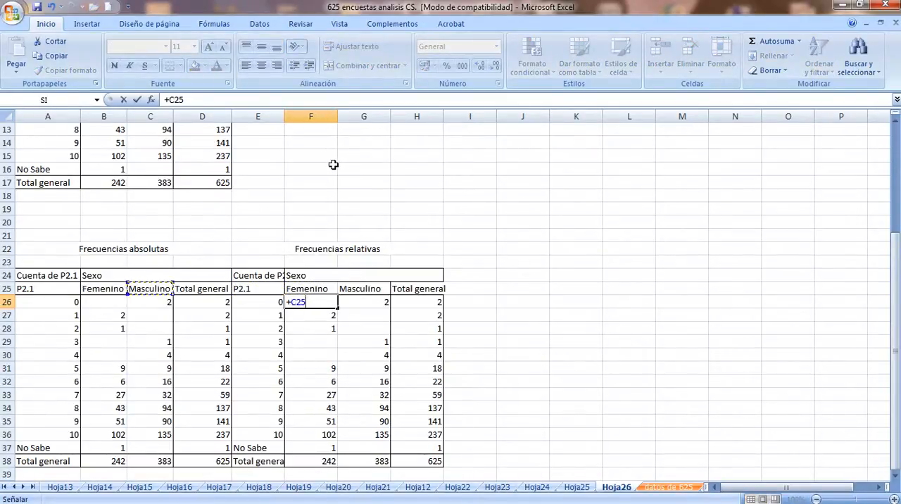
pyautogui.press('Left')
pyautogui.press('Down')
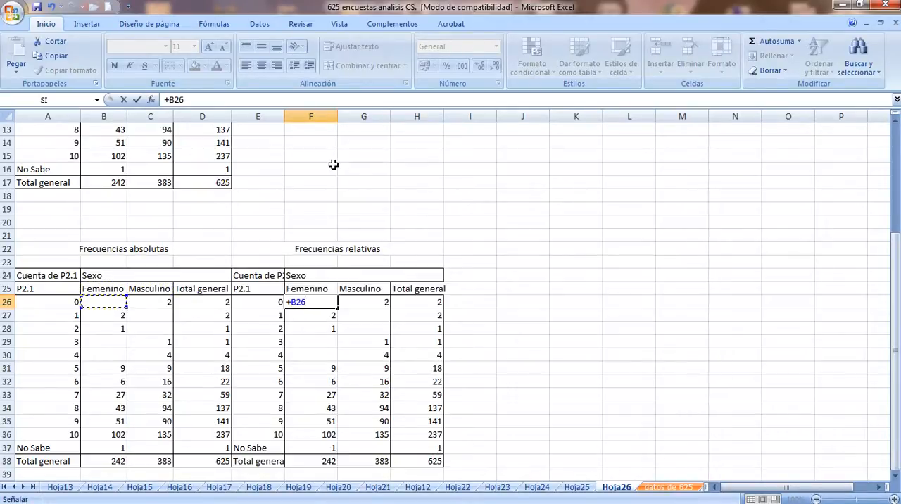
pyautogui.write('/')
pyautogui.click(109, 459)
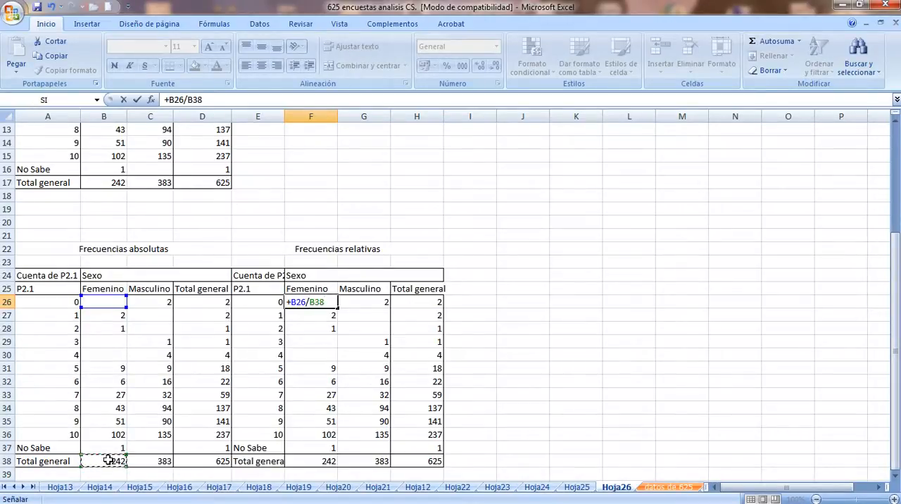
pyautogui.press('F4')
pyautogui.press('F4')
pyautogui.hotkey('ctrl', 'Return')
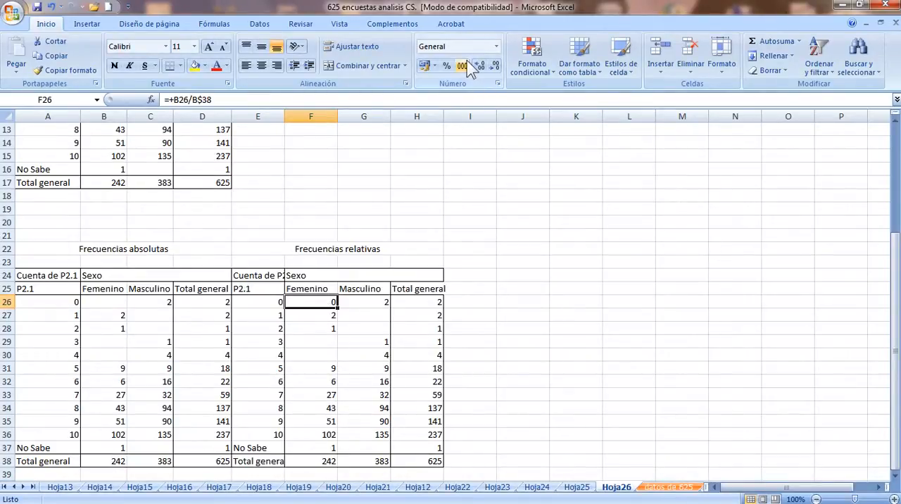
# Format F26 as a percentage with one decimal and fill its formula across the range F26:H38
pyautogui.click(448, 65)
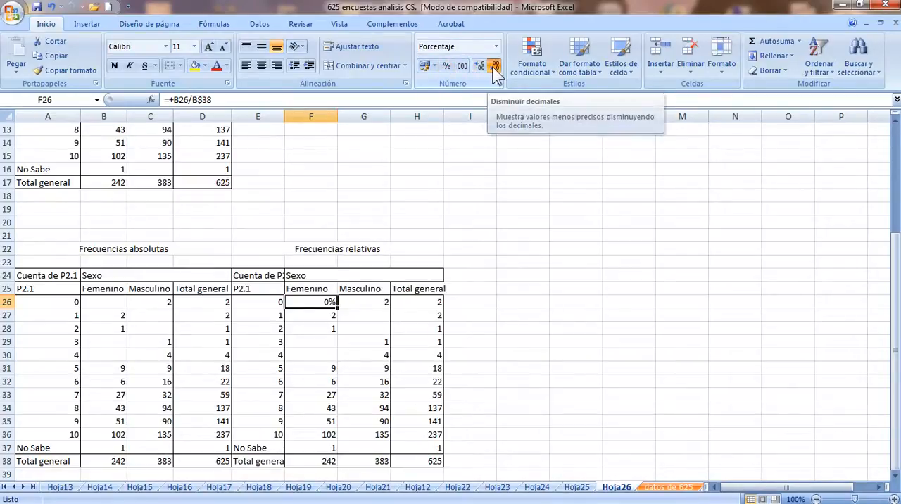
pyautogui.click(481, 65)
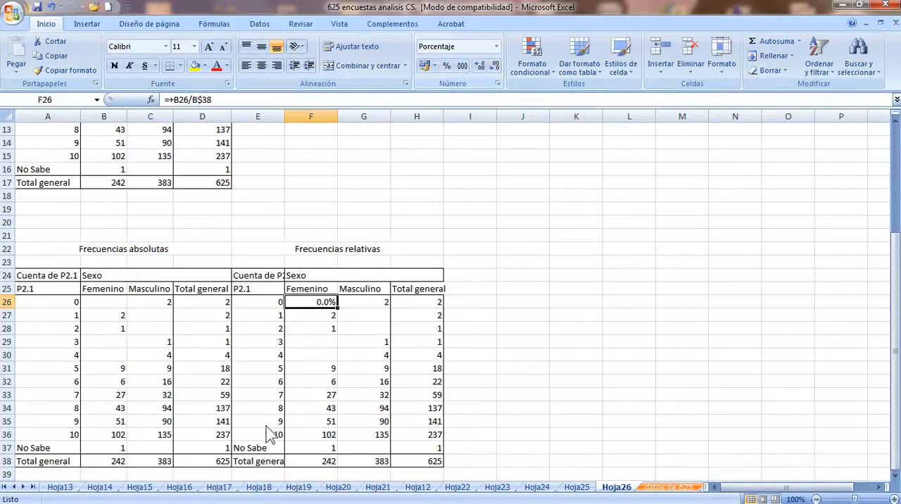
pyautogui.moveTo(337, 309); pyautogui.dragTo(346, 468)
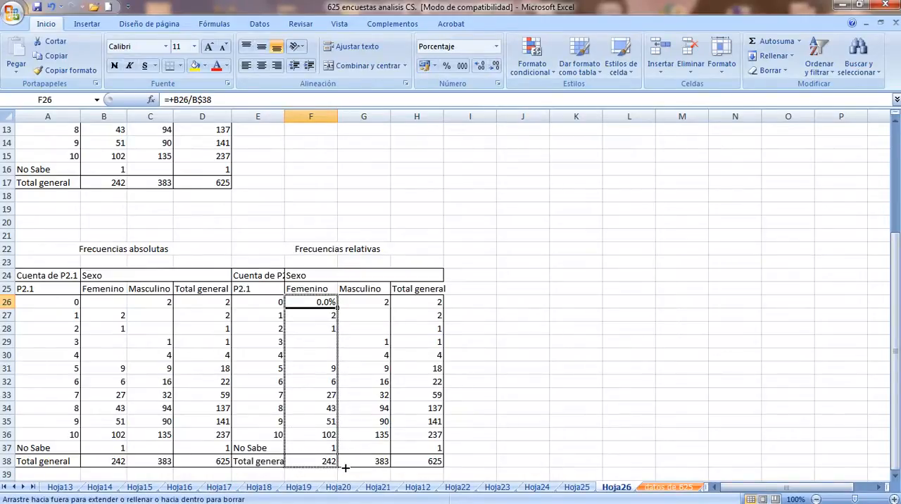
pyautogui.moveTo(345, 467); pyautogui.dragTo(446, 466)
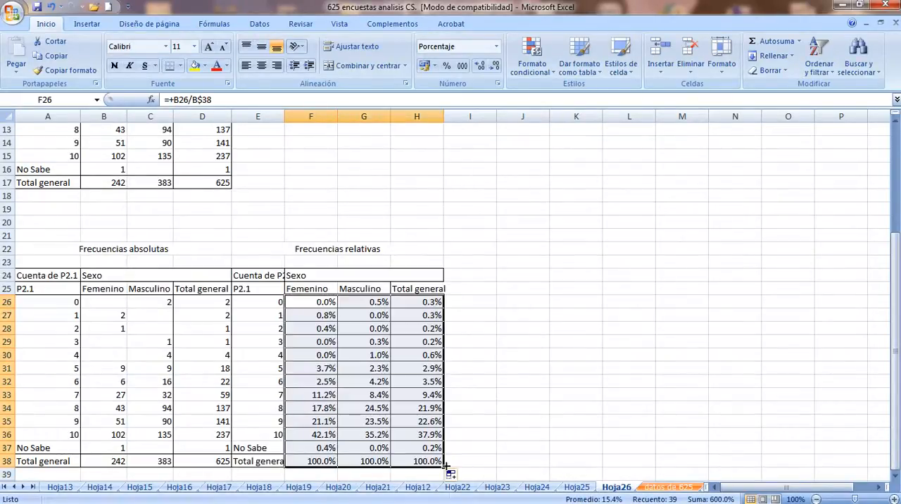
# Check the fixed row reference in F26's formula and review the relative frequencies in row 26 and the Femenino total in F38
pyautogui.click(328, 304)
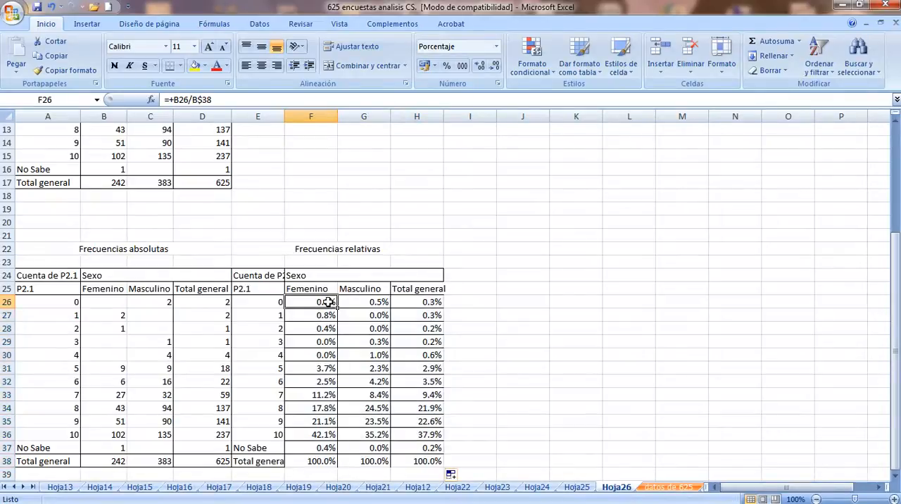
pyautogui.click(204, 102)
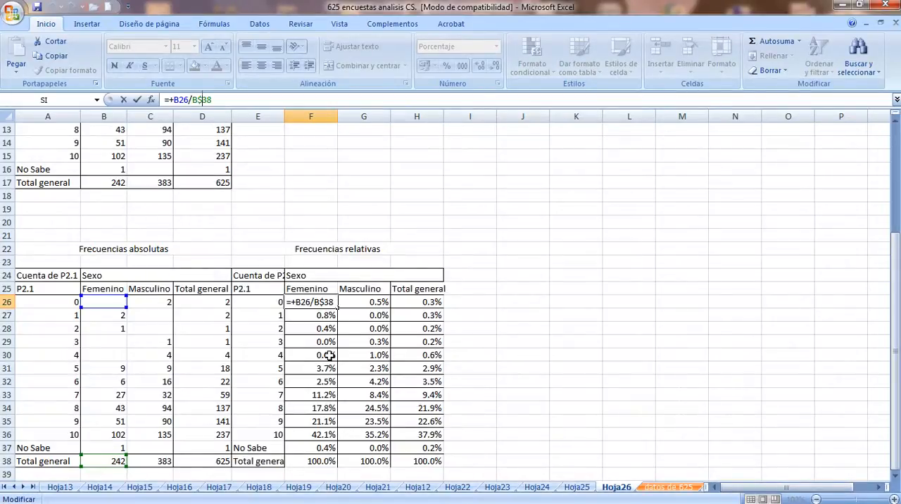
pyautogui.hotkey('ctrl', 'Return')
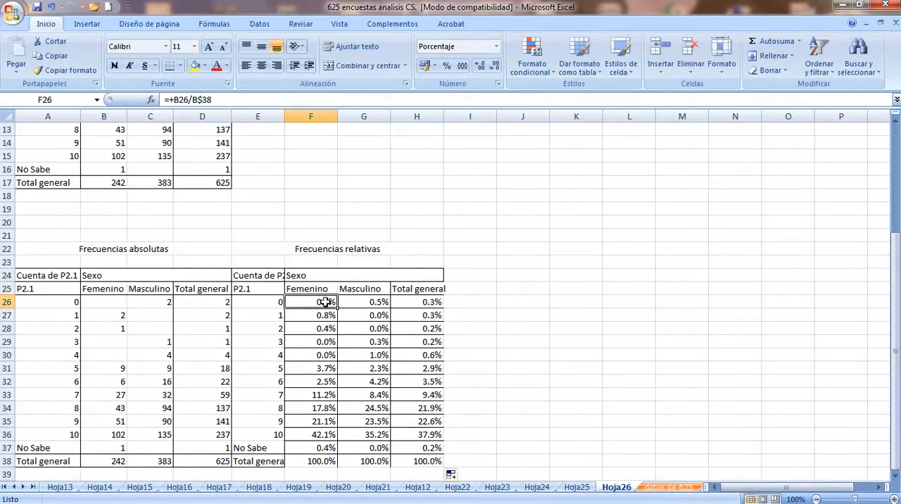
pyautogui.moveTo(324, 301); pyautogui.dragTo(431, 304)
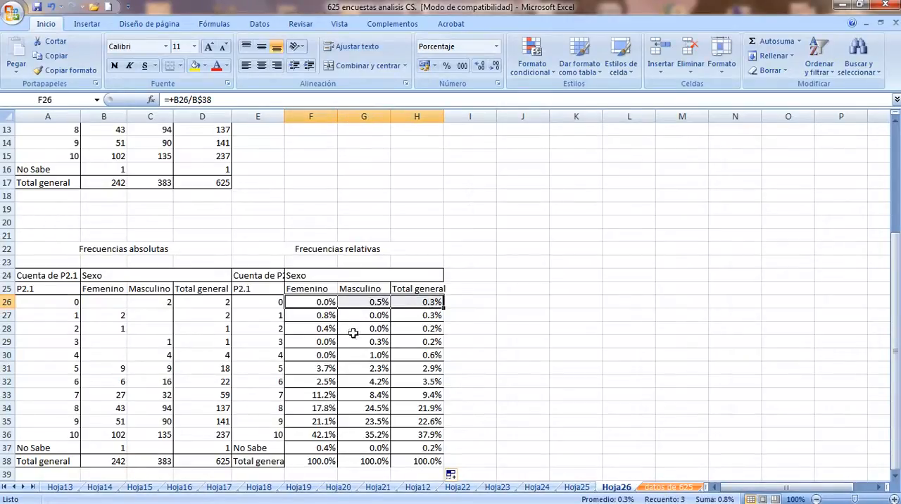
pyautogui.click(326, 459)
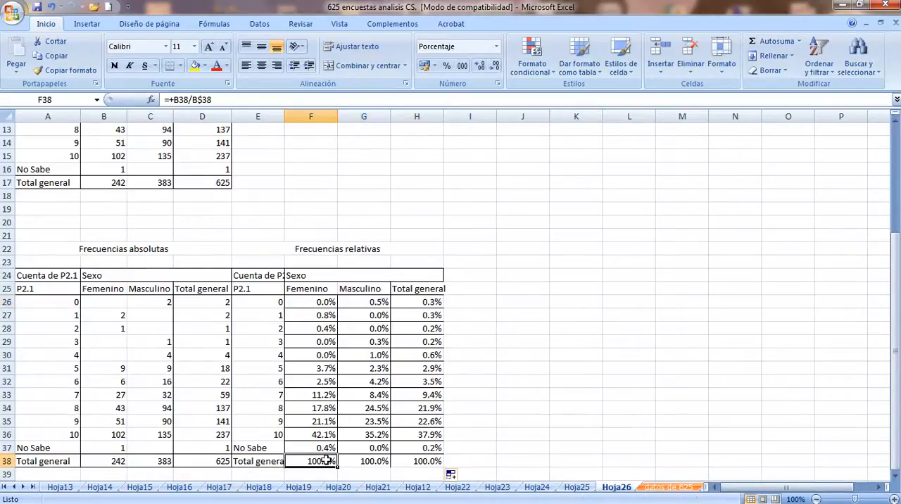
# Check the formulas in the column totals of the relative frequencies table, cells F38, G38 and H38
pyautogui.click(354, 463)
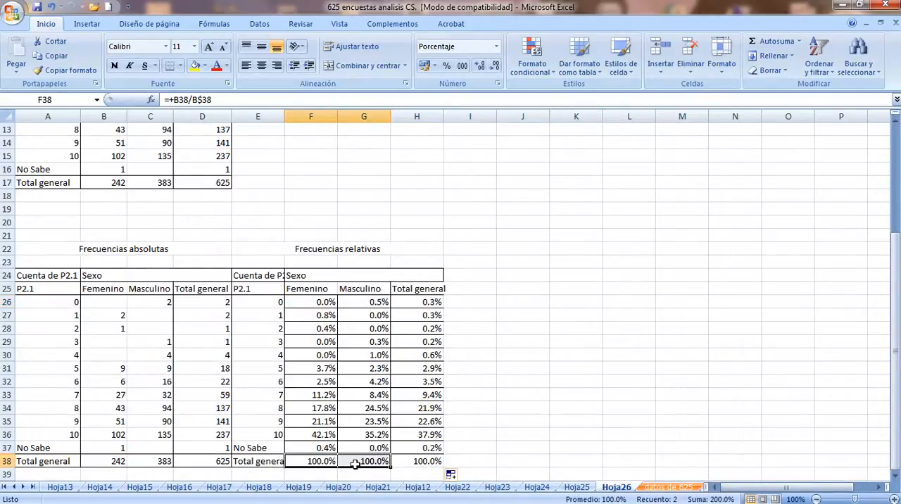
pyautogui.click(421, 459)
pyautogui.click(350, 463)
pyautogui.click(332, 462)
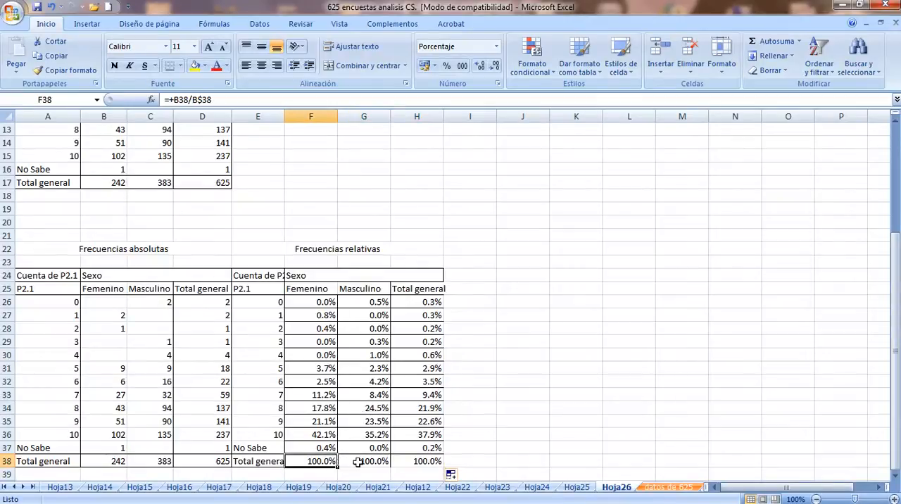
pyautogui.click(357, 462)
pyautogui.click(416, 463)
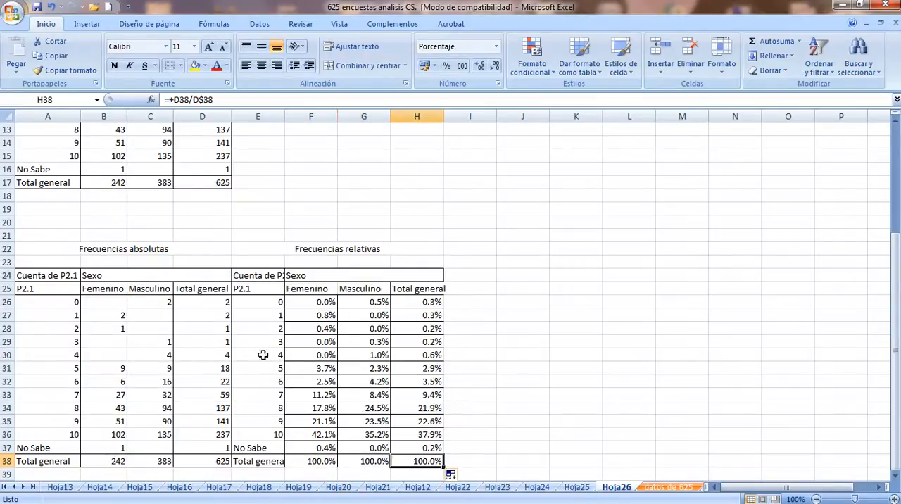
# Copy the formatting of B26:D38 onto F26:H38 and format those relative frequencies as percentages without decimals
pyautogui.click(91, 301)
pyautogui.moveTo(106, 307); pyautogui.dragTo(227, 461)
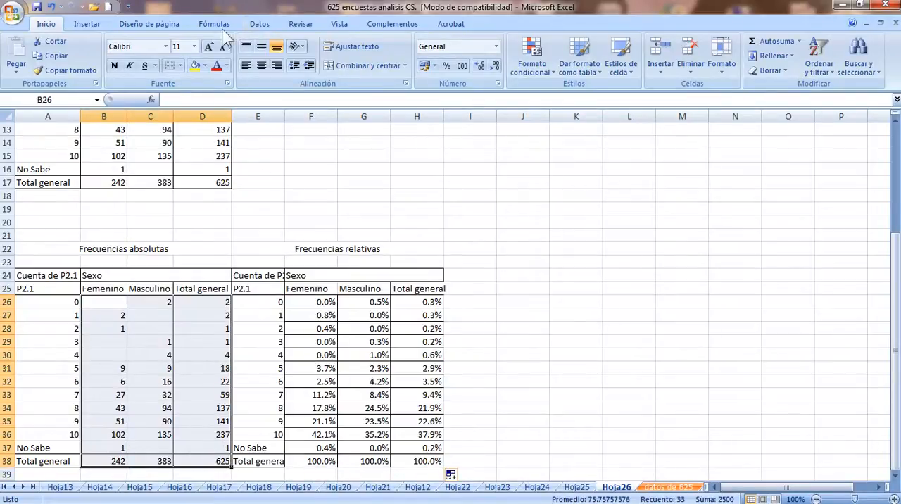
pyautogui.click(70, 71)
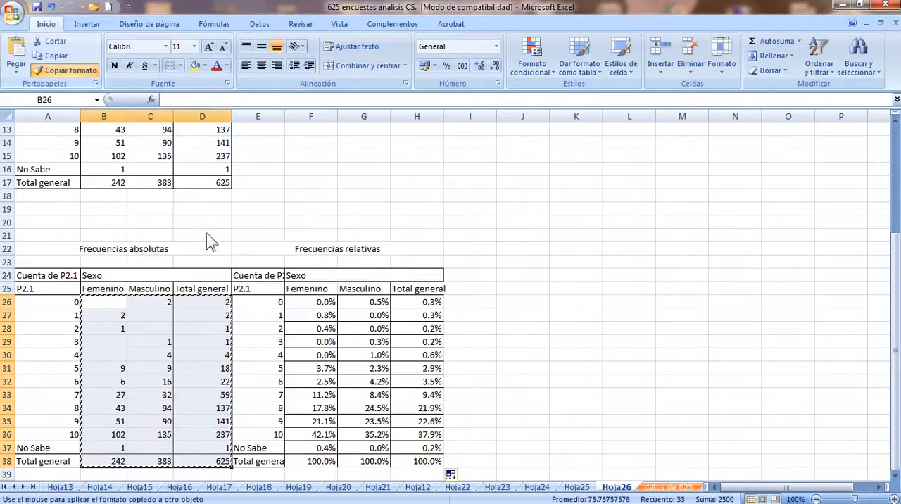
pyautogui.moveTo(302, 301)
pyautogui.mouseDown()
pyautogui.moveTo(433, 395)
pyautogui.moveTo(442, 467)
pyautogui.moveTo(437, 461)
pyautogui.mouseUp()
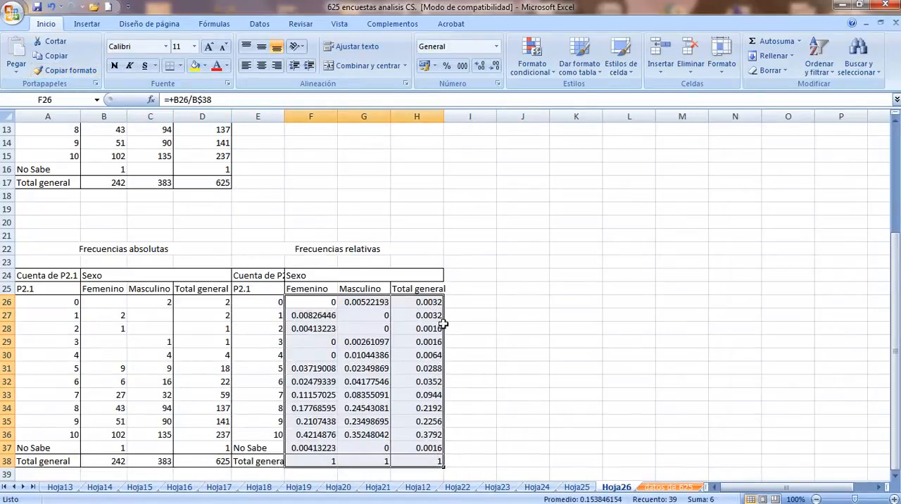
pyautogui.click(448, 65)
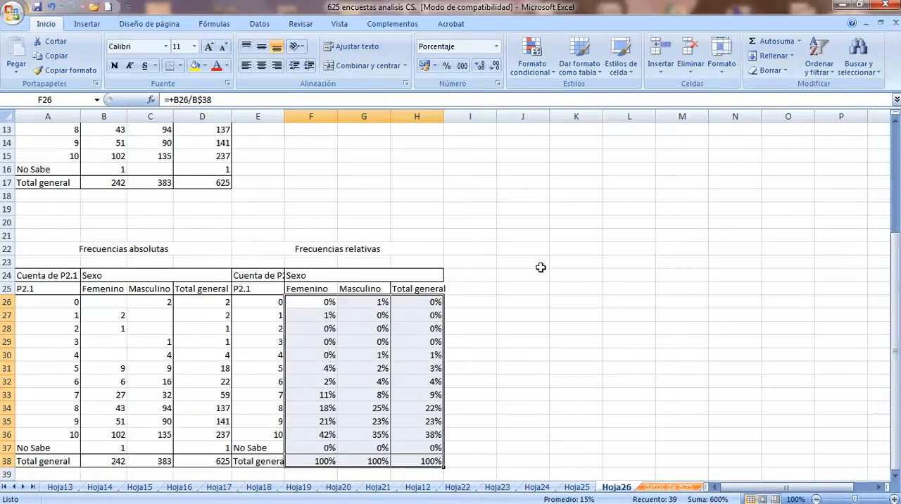
pyautogui.click(486, 323)
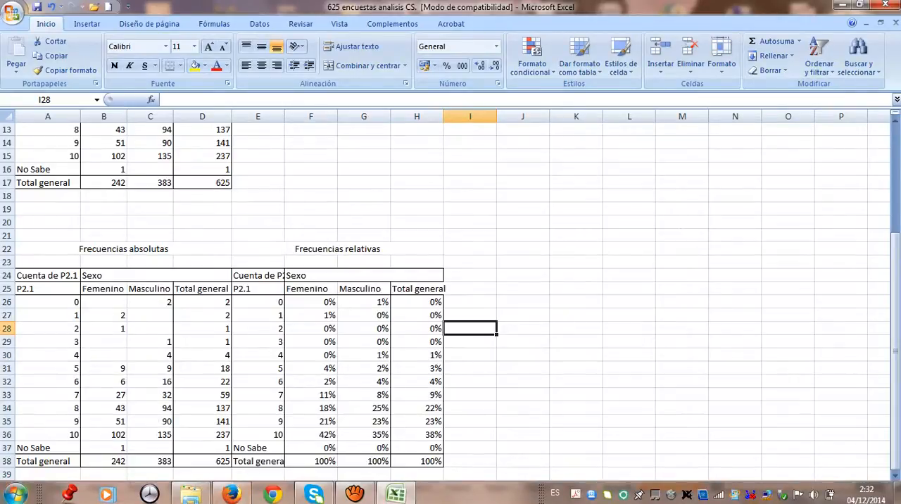
# Open the CLASE 9 Word document from the Taller Hacienda > Clase 8 folder on drive F: and minimize the folder window
pyautogui.click(16, 494)
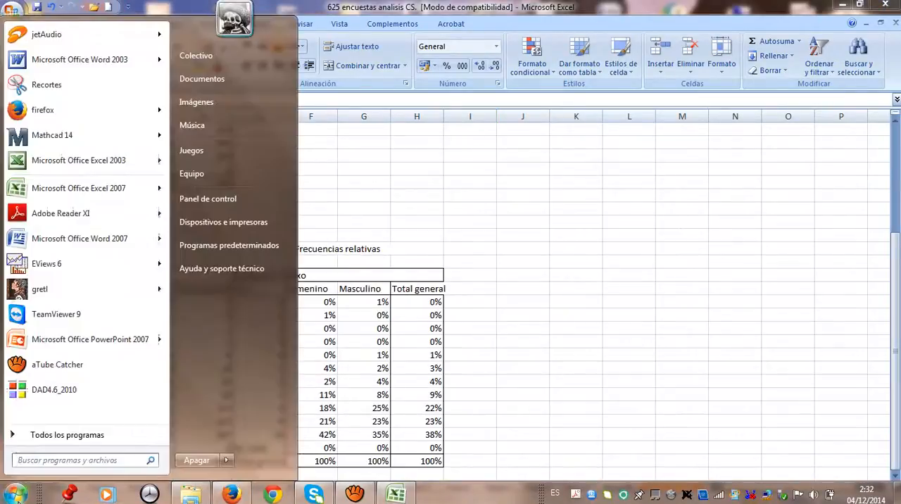
pyautogui.click(213, 170)
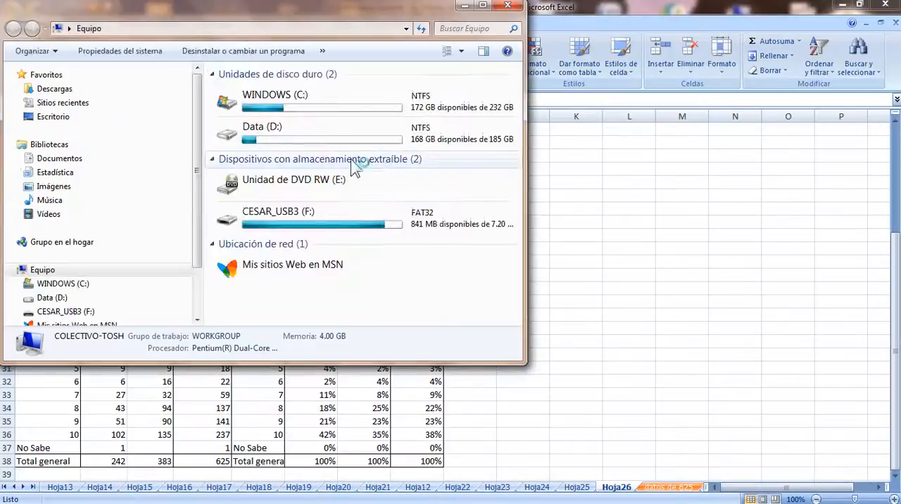
pyautogui.doubleClick(266, 223)
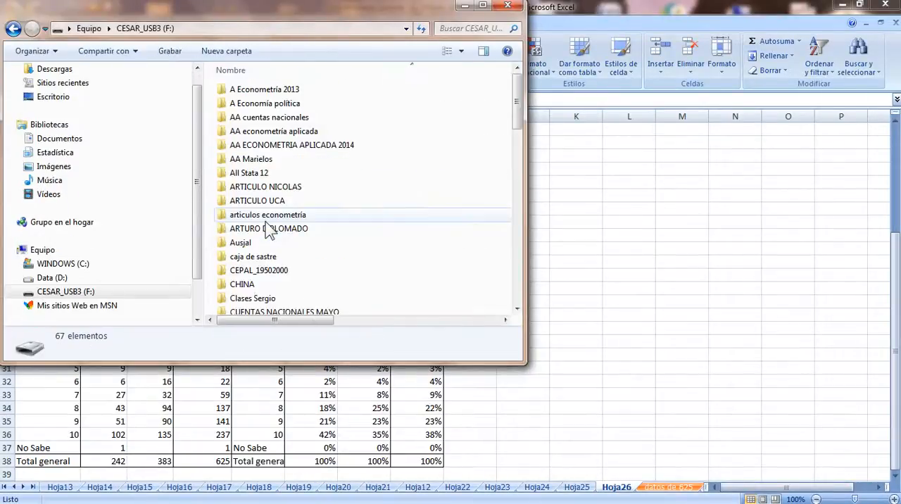
pyautogui.press('t')
pyautogui.doubleClick(255, 153)
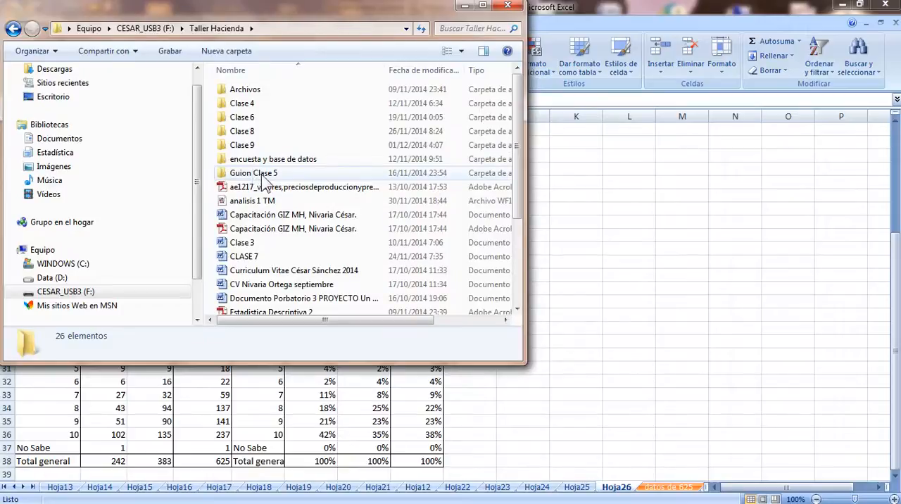
pyautogui.doubleClick(248, 132)
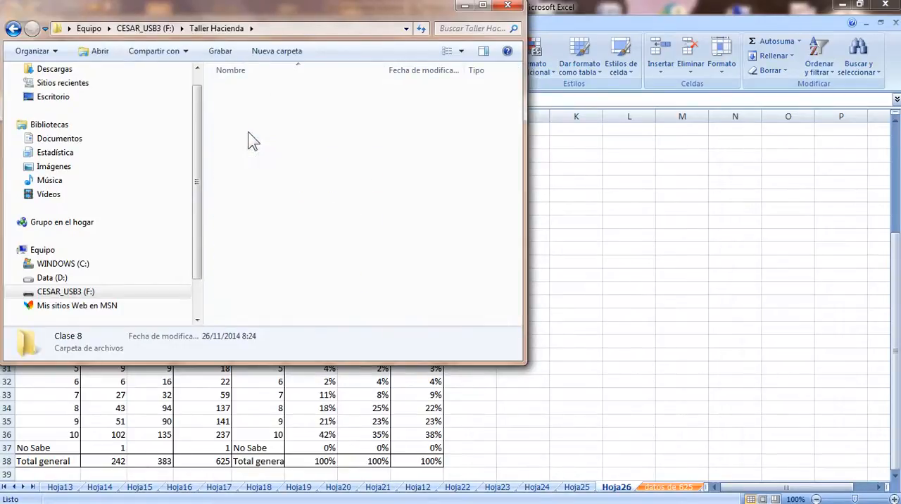
pyautogui.click(483, 7)
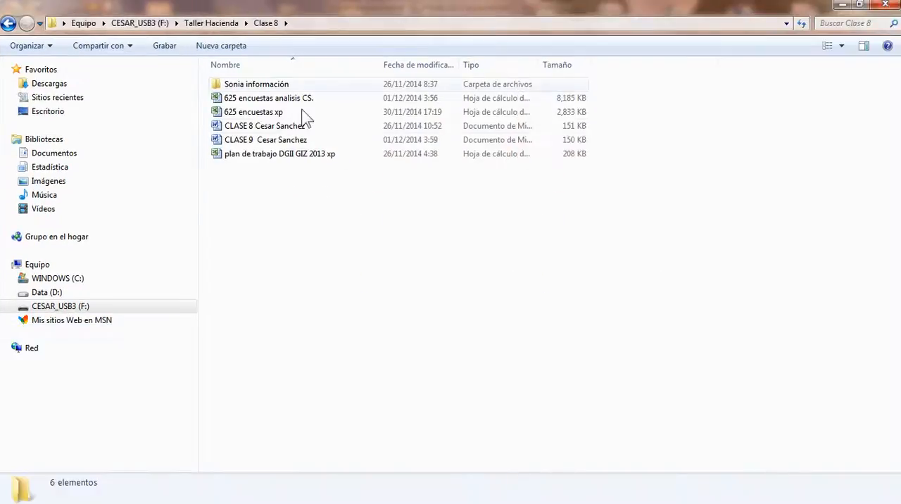
pyautogui.doubleClick(270, 143)
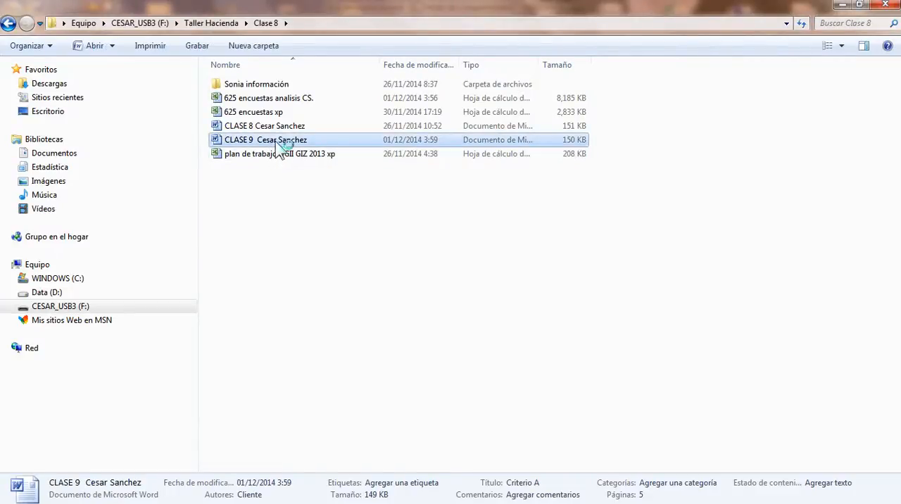
pyautogui.click(842, 5)
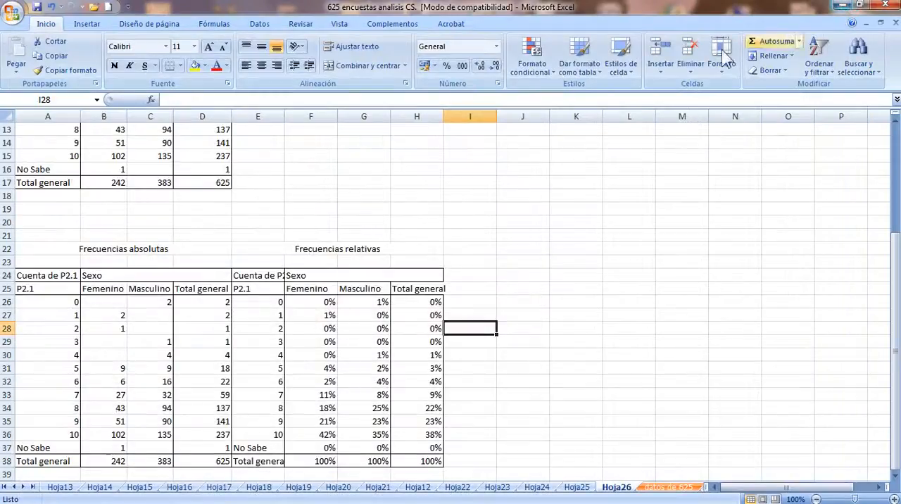
# Minimize the workbook and cancel the Microsoft Office Enterprise 2007 configuration and the Windows Installer preparation
pyautogui.click(480, 260)
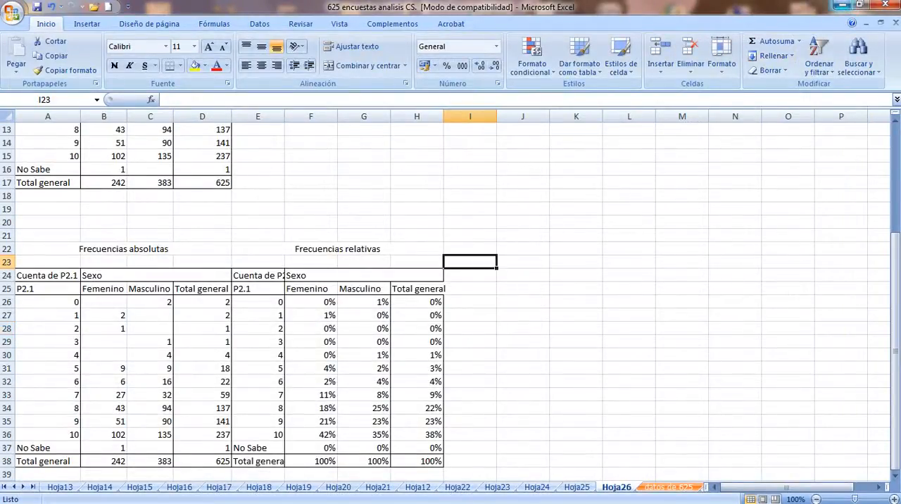
pyautogui.click(837, 5)
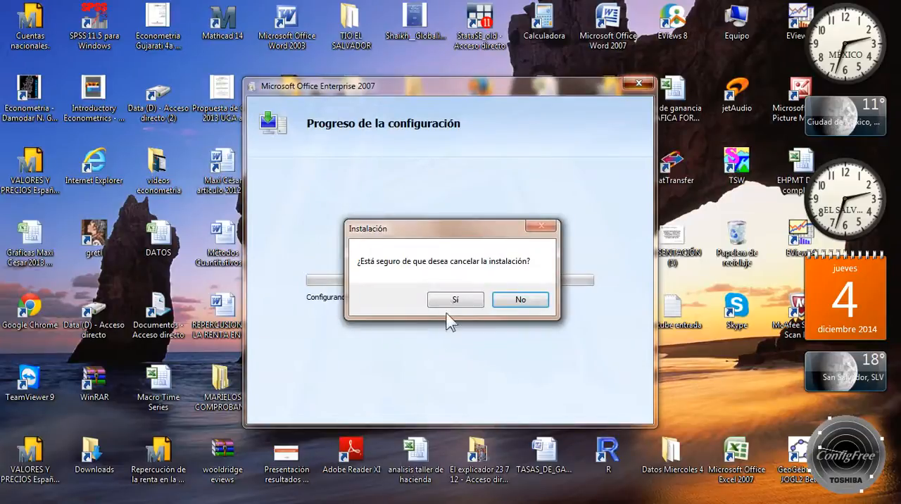
pyautogui.click(458, 300)
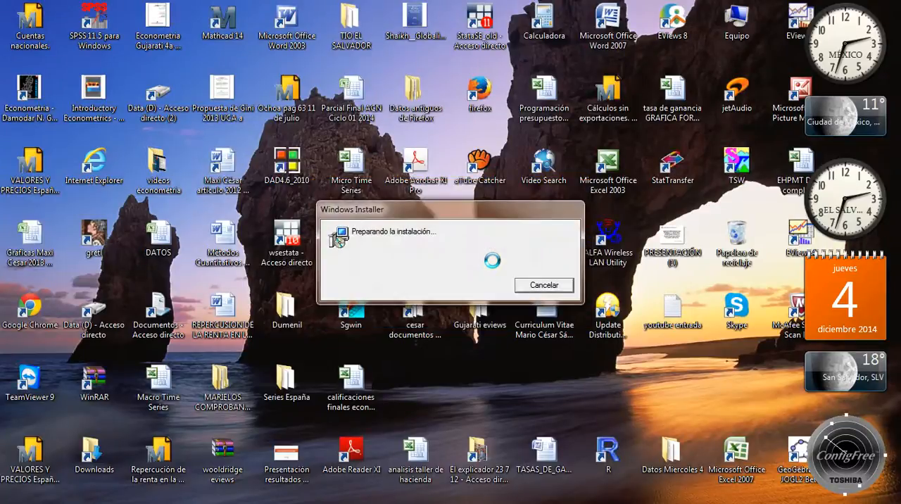
pyautogui.click(549, 285)
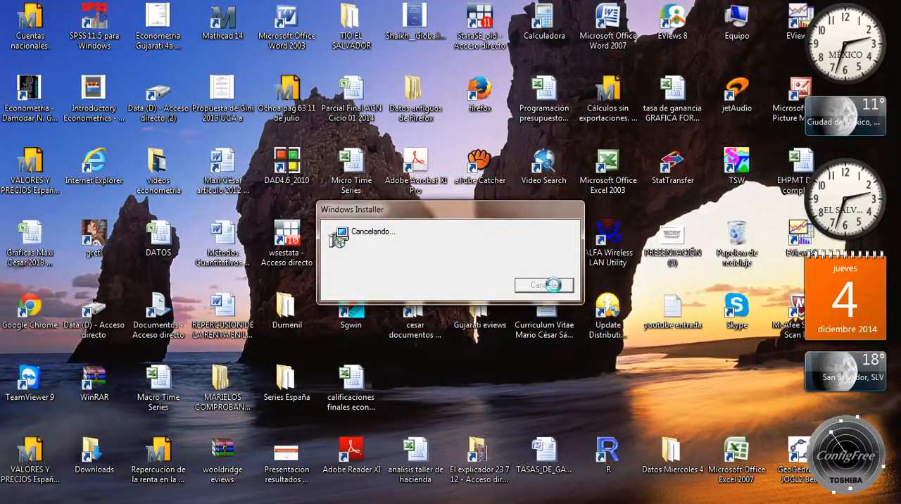
# Cycle through the open windows back to the Excel workbook and dismiss the Microsoft Office Word error message
pyautogui.hotkey('alt', 'Tab')
pyautogui.hotkey('alt', 'Tab')
pyautogui.hotkey('alt', 'Tab')
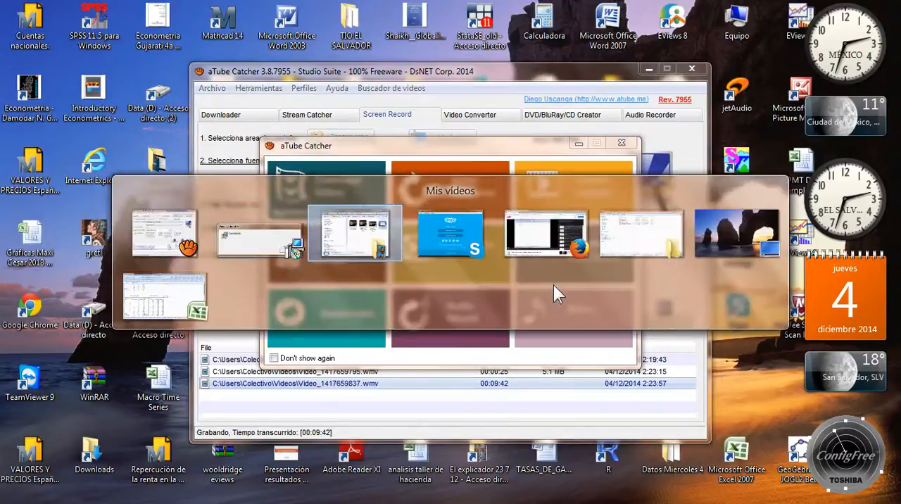
pyautogui.hotkey('alt', 'Tab')
pyautogui.hotkey('alt', 'Tab')
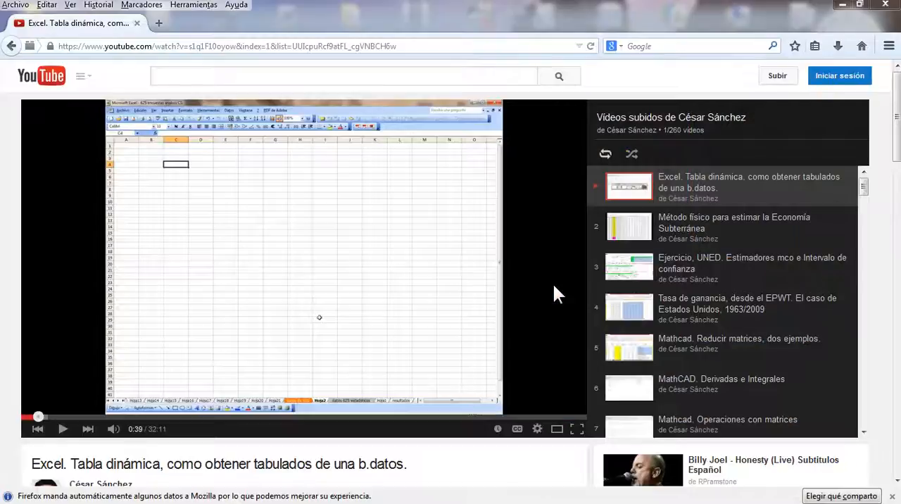
pyautogui.hotkey('alt', 'Tab')
pyautogui.hotkey('alt', 'Tab')
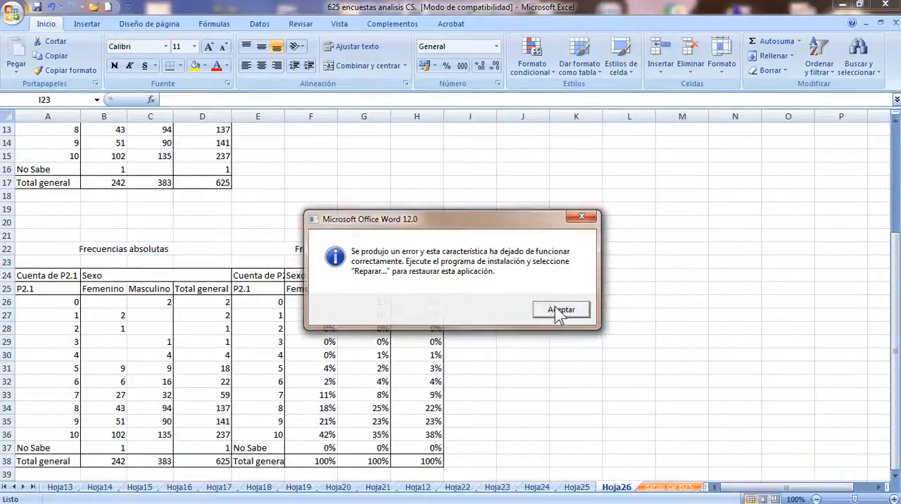
pyautogui.click(557, 314)
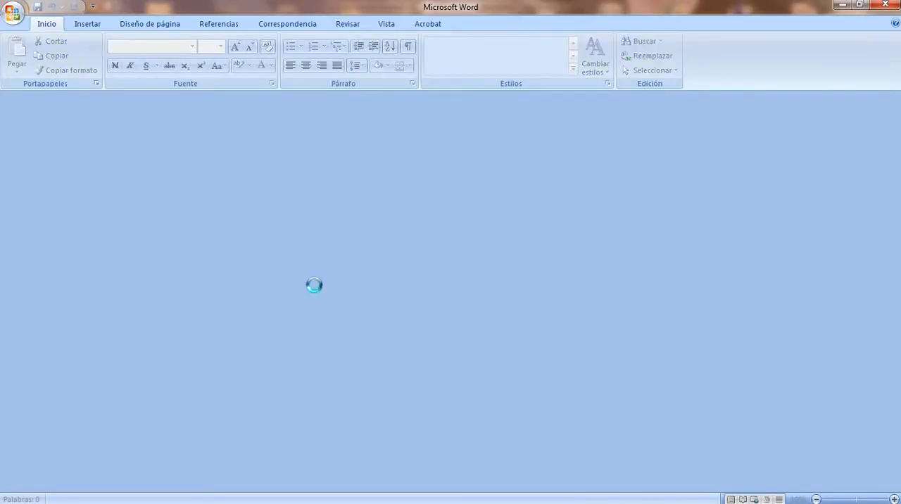
# Examine question 2.1 and its 0 to 10 response scale in the Word questionnaire, zoomed to page width
pyautogui.scroll(-12, 320, 296)
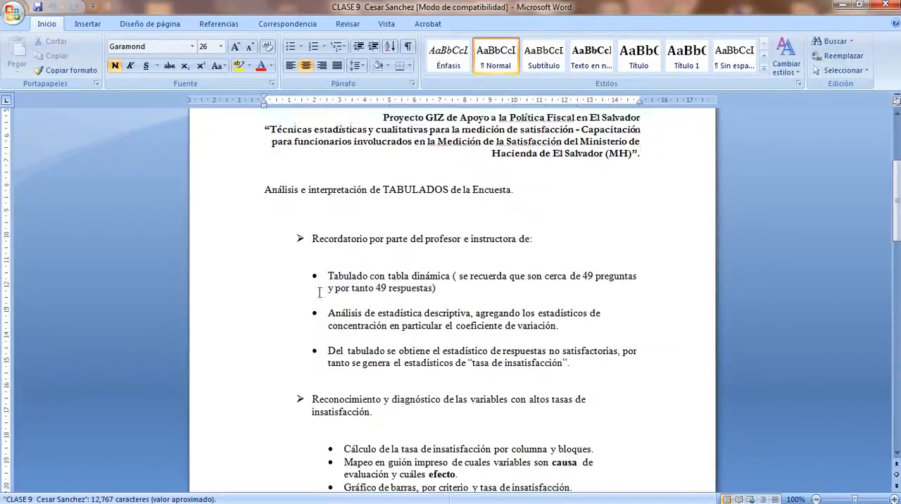
pyautogui.scroll(-20, 325, 304)
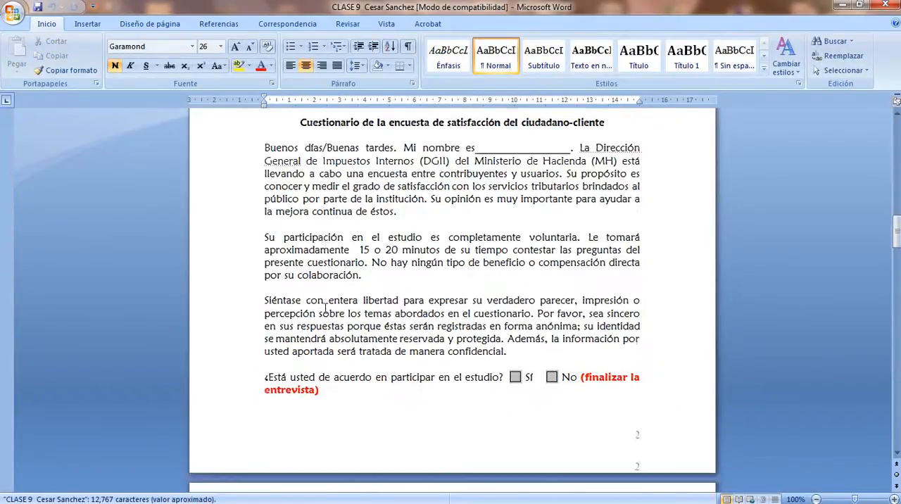
pyautogui.scroll(-8, 326, 317)
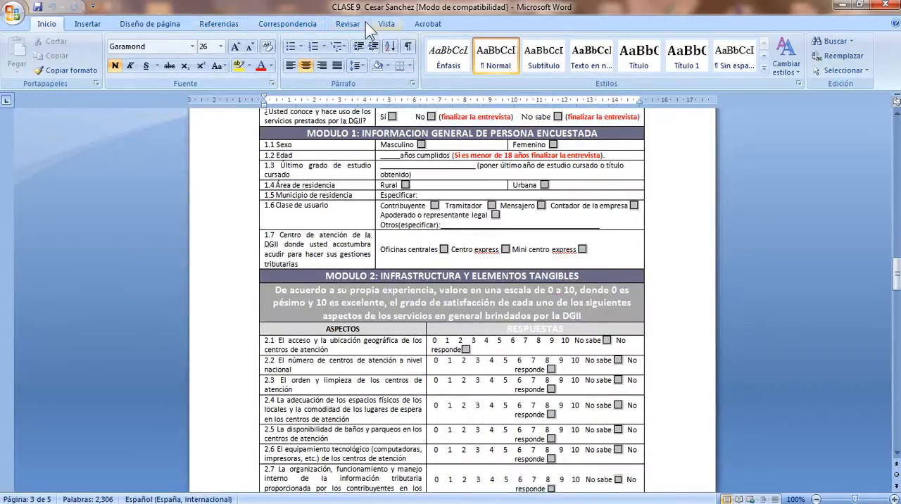
pyautogui.click(383, 24)
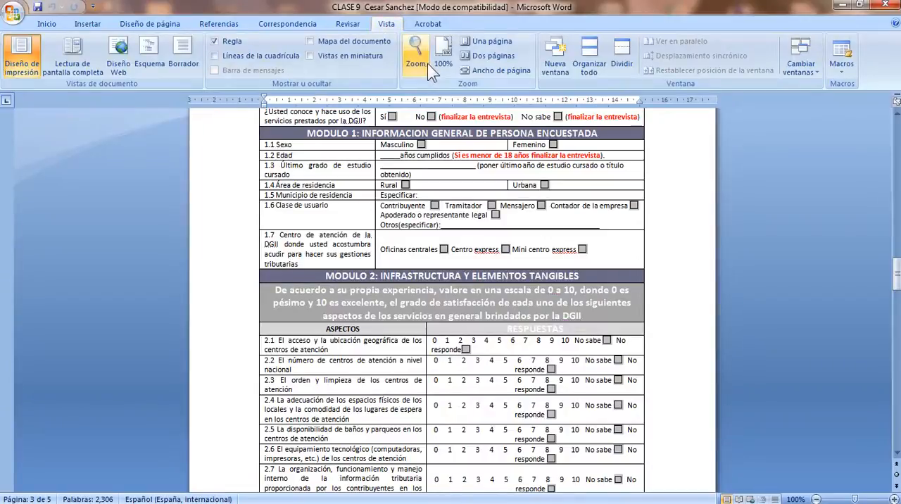
pyautogui.click(473, 70)
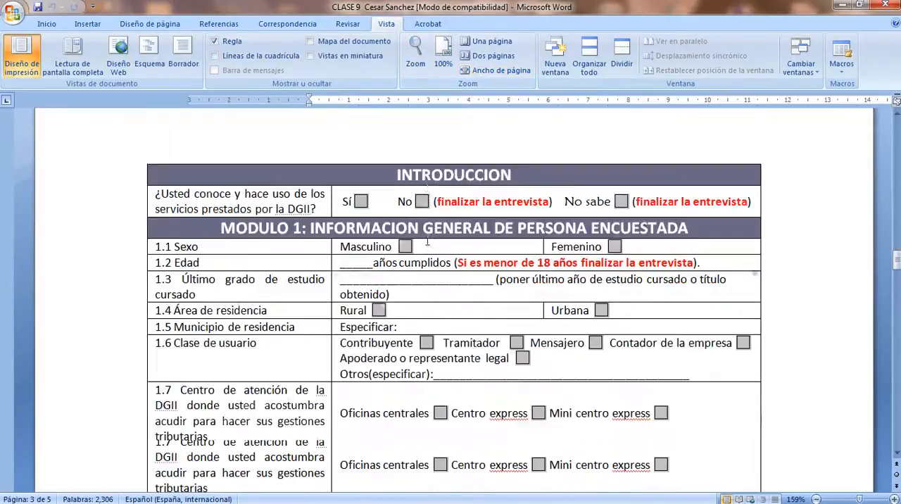
pyautogui.scroll(-5, 427, 241)
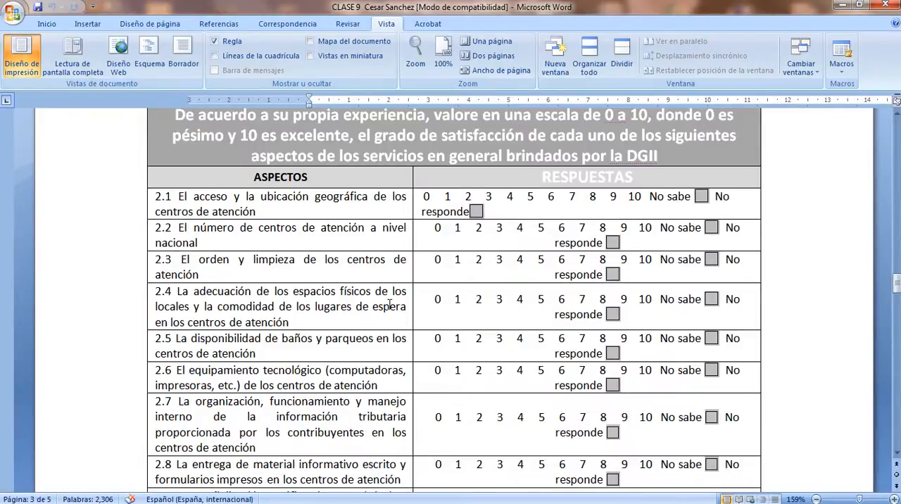
# Switch back to Excel and examine the frequencies for score 10 in row 36, comparing the Femenino and Masculino percentages
pyautogui.hotkey('alt', 'Tab')
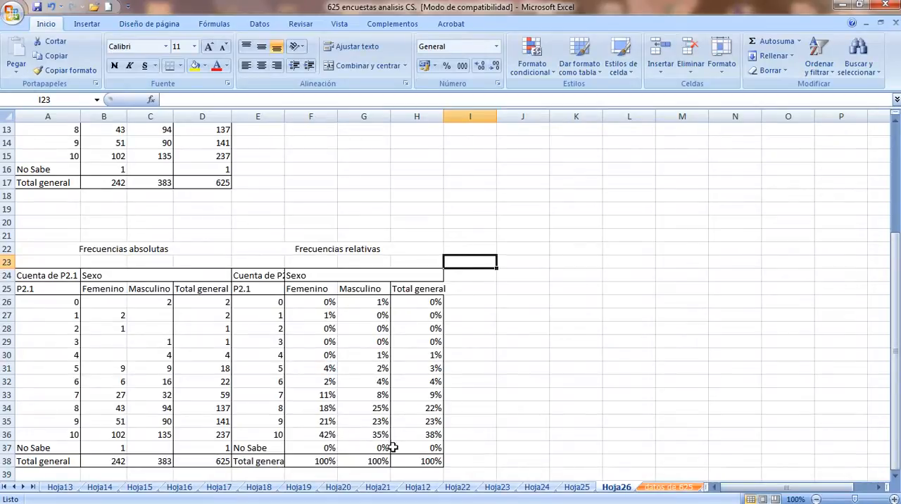
pyautogui.click(438, 434)
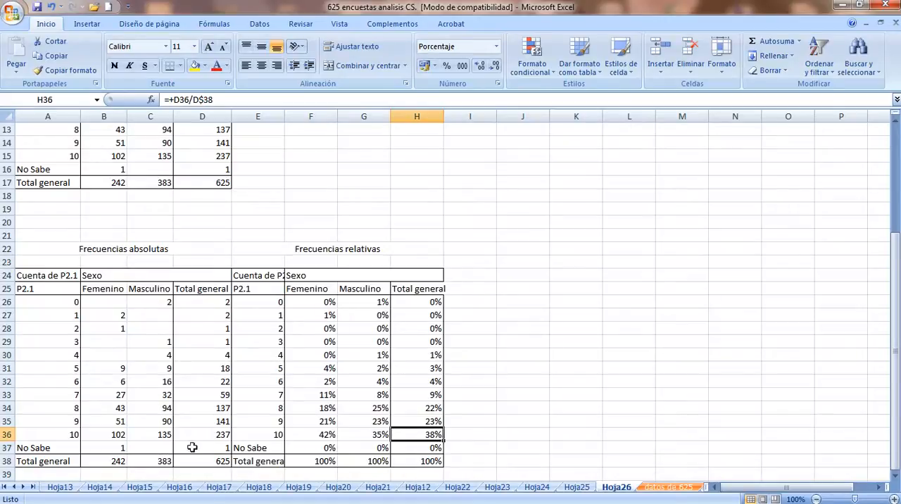
pyautogui.moveTo(63, 434); pyautogui.dragTo(419, 433)
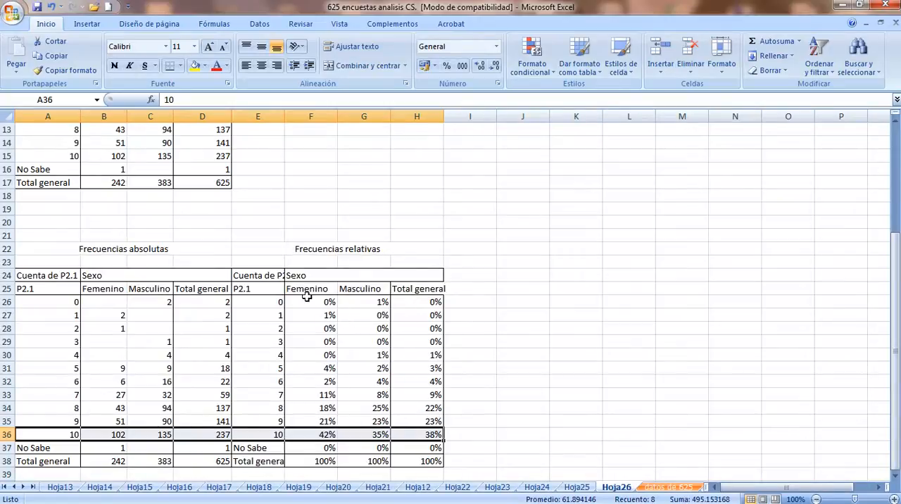
pyautogui.moveTo(310, 302); pyautogui.dragTo(359, 449)
pyautogui.click(329, 435)
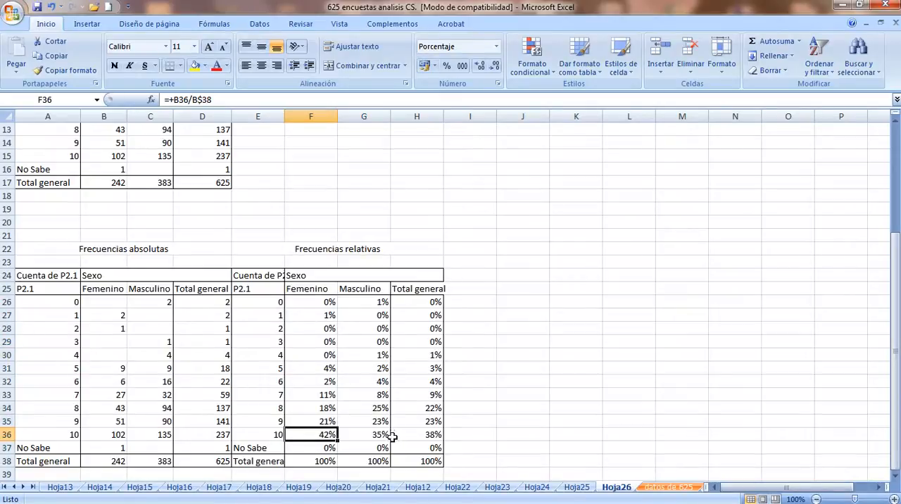
pyautogui.click(384, 435)
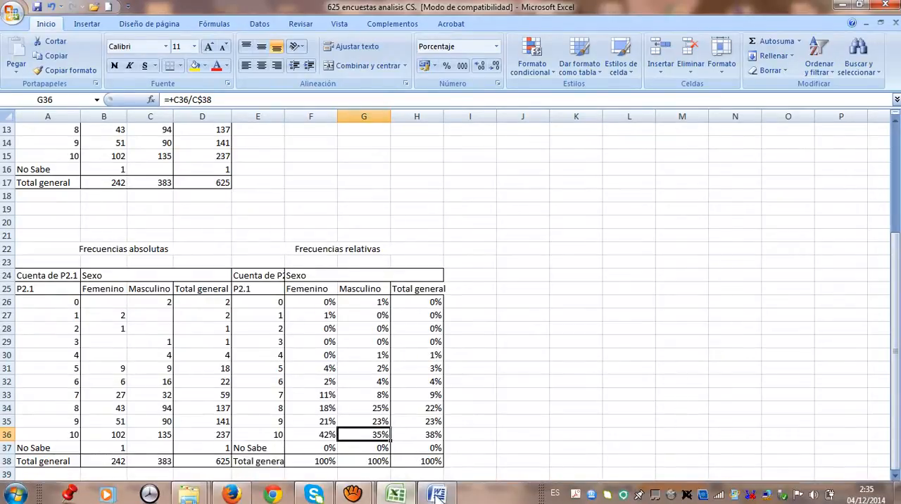
# Switch to the Word questionnaire and examine questions 9.1 to 9.3 in Módulo 9, Desempeño Ministerial, including the answer options of 9.2
pyautogui.click(436, 495)
pyautogui.scroll(-5, 403, 346)
pyautogui.scroll(-20, 402, 347)
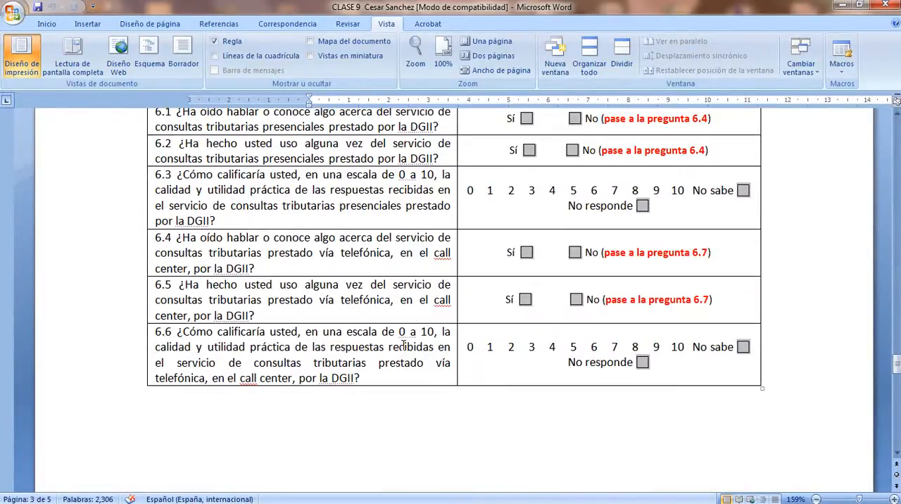
pyautogui.scroll(-18, 402, 346)
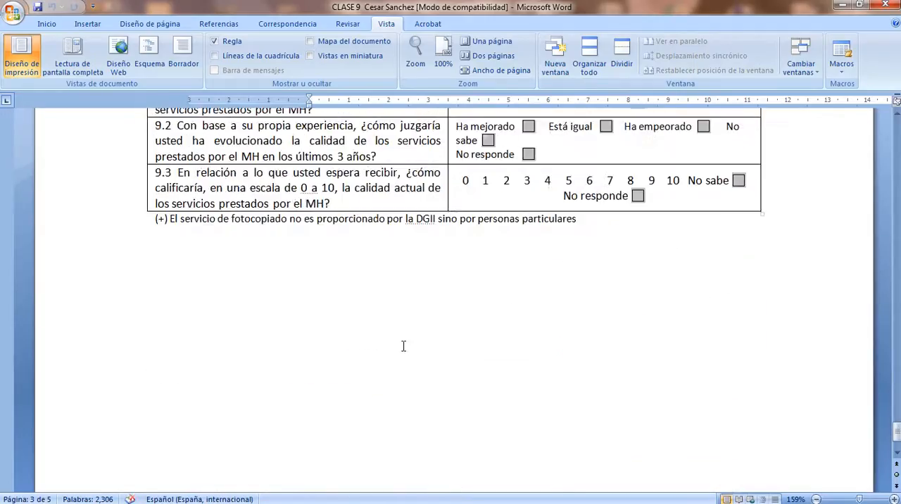
pyautogui.scroll(5, 403, 346)
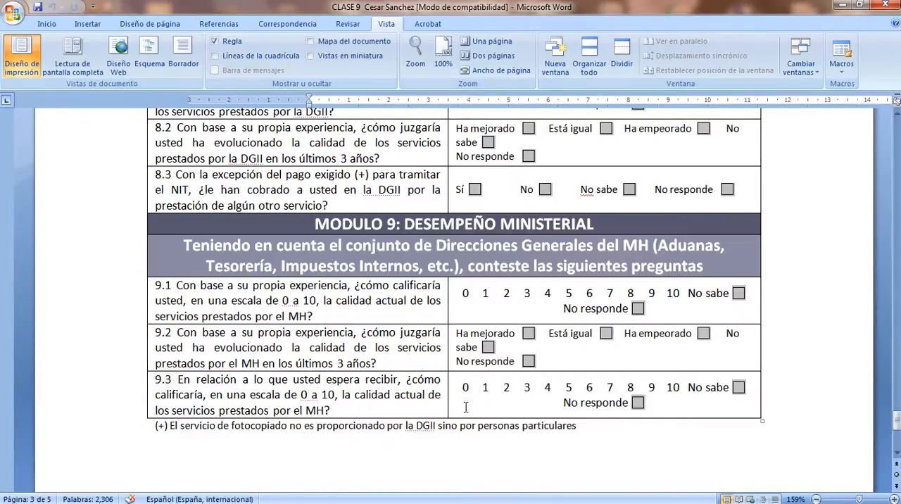
pyautogui.moveTo(689, 501)
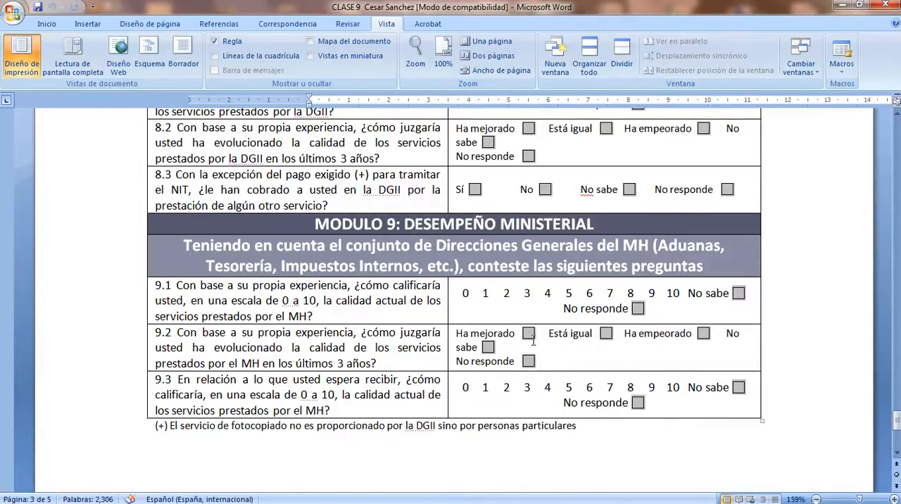
pyautogui.click(841, 8)
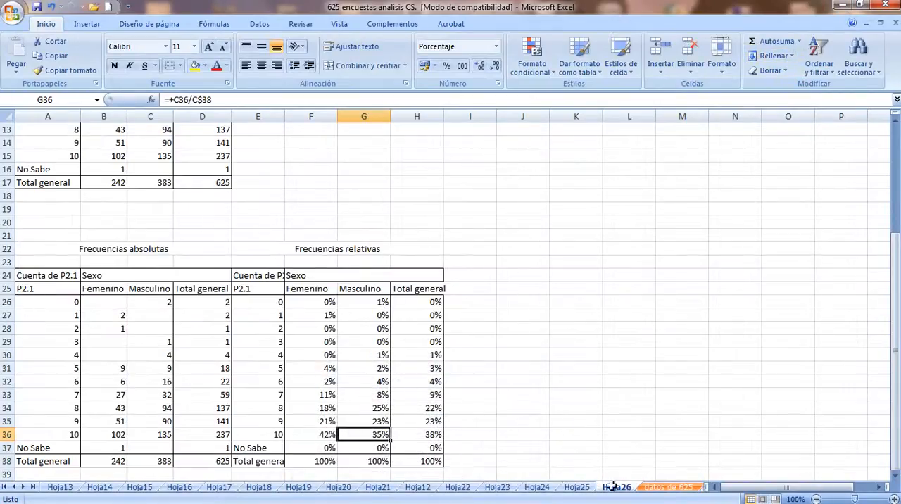
# Create a pivot table on a new worksheet from the range $A$1:$AZ$626 of the datos de 625 sheet
pyautogui.click(658, 488)
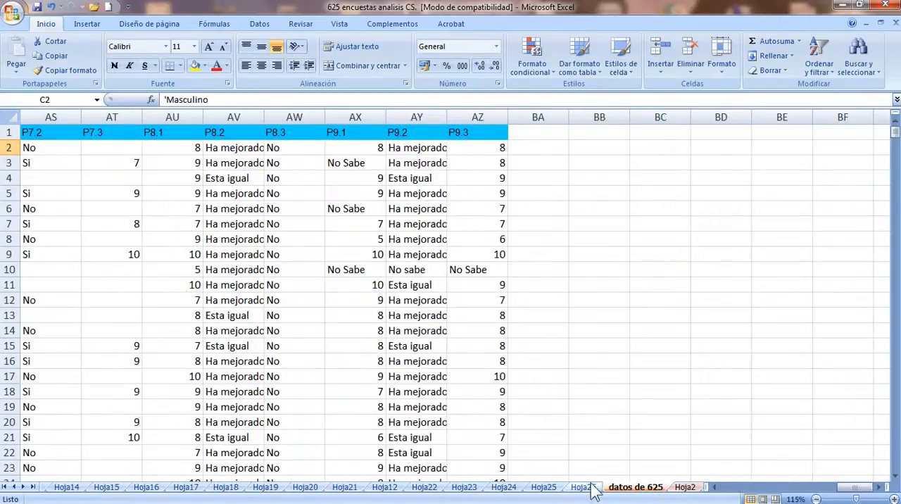
pyautogui.moveTo(850, 495); pyautogui.dragTo(718, 495)
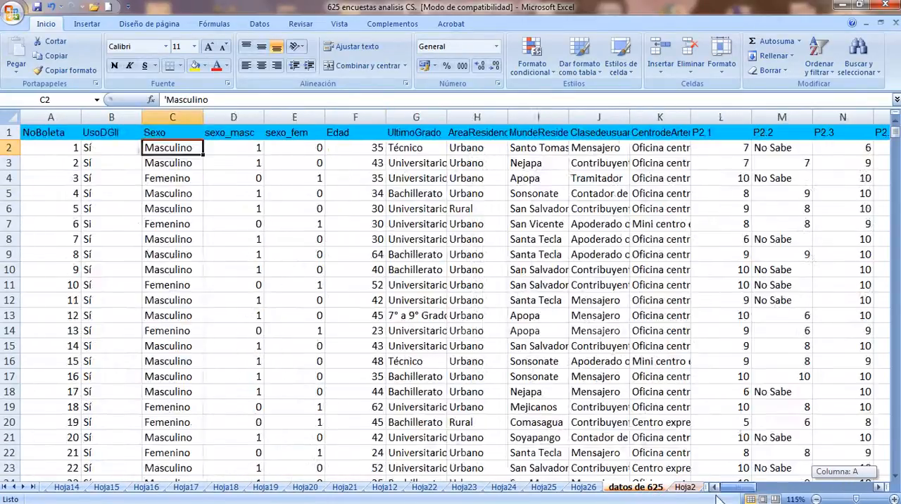
pyautogui.click(86, 26)
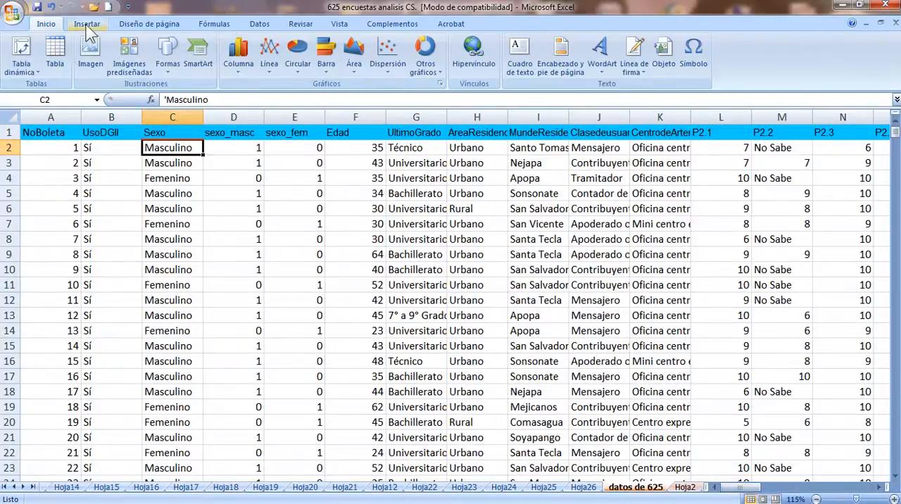
pyautogui.click(22, 50)
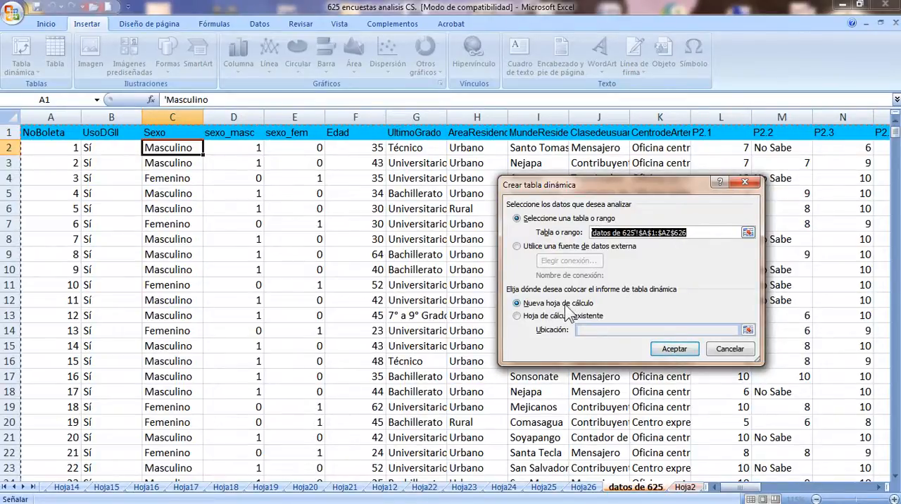
pyautogui.click(669, 349)
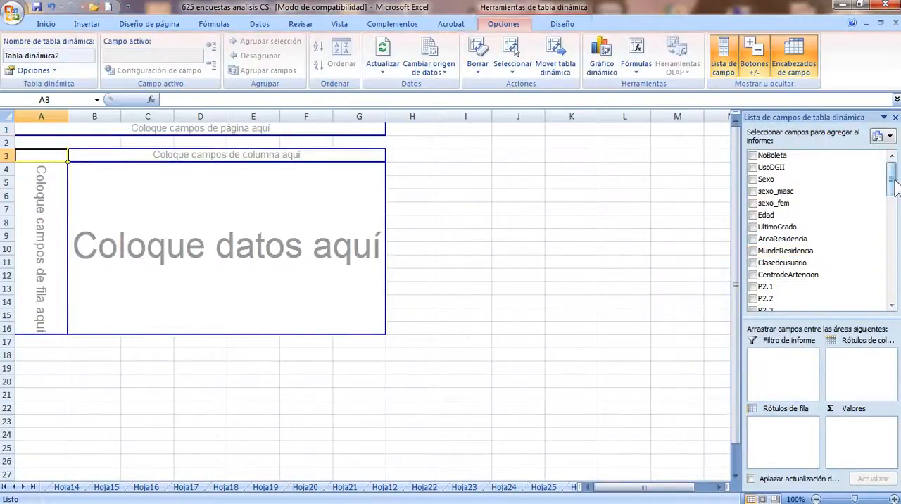
# Lay out the pivot table with P9.2 as row labels, Sexo as column labels and the count of P9.2 as values
pyautogui.moveTo(895, 185); pyautogui.dragTo(888, 292)
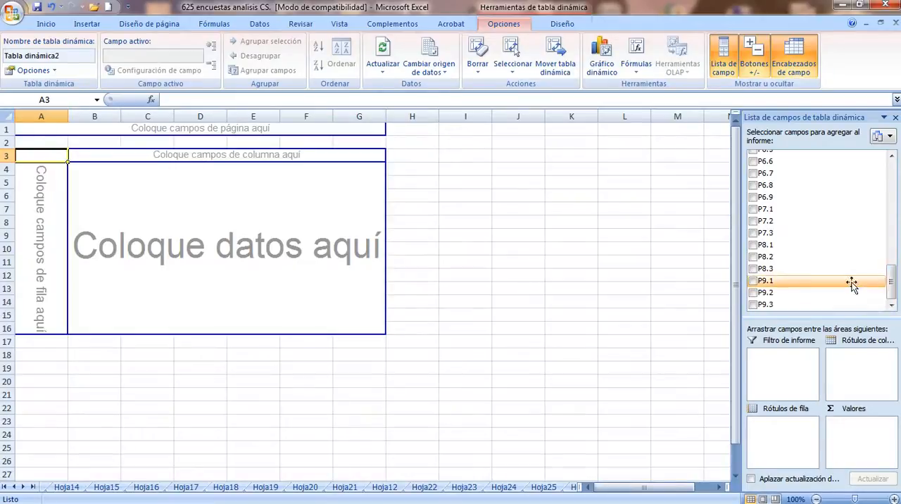
pyautogui.click(766, 292)
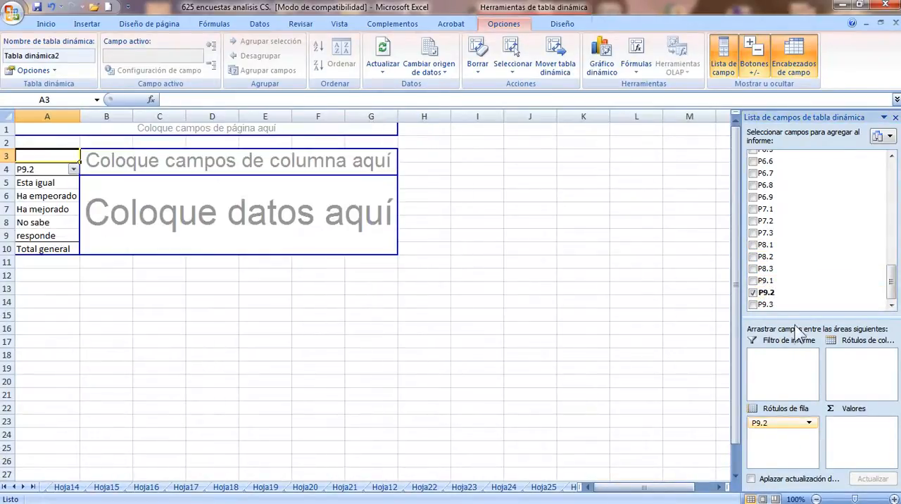
pyautogui.scroll(10, 809, 204)
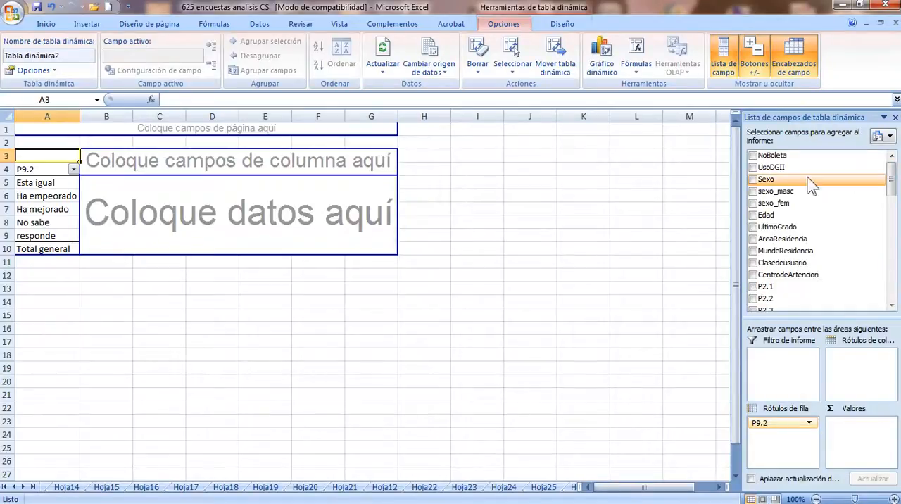
pyautogui.moveTo(812, 187); pyautogui.dragTo(833, 215)
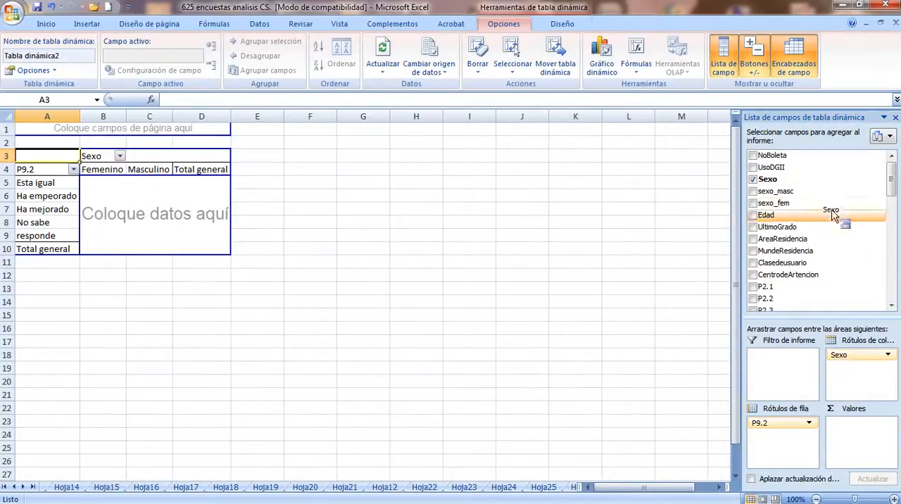
pyautogui.moveTo(892, 188); pyautogui.dragTo(894, 303)
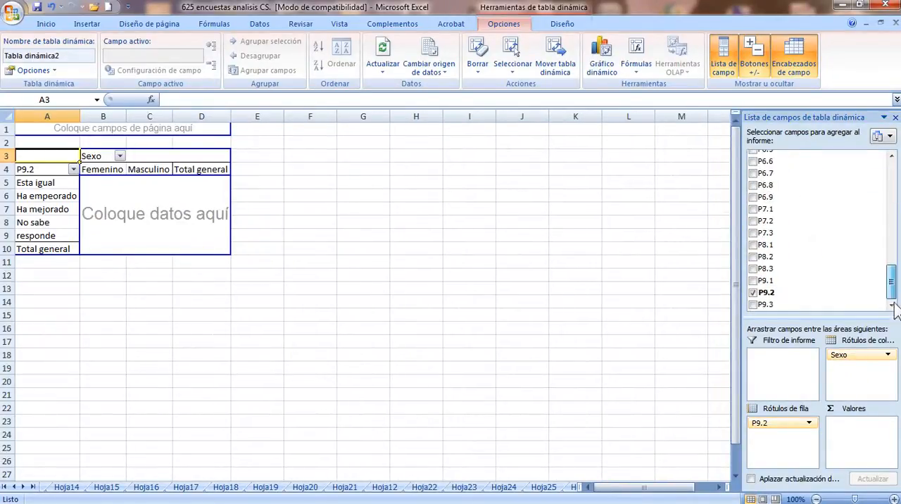
pyautogui.moveTo(774, 292); pyautogui.dragTo(853, 433)
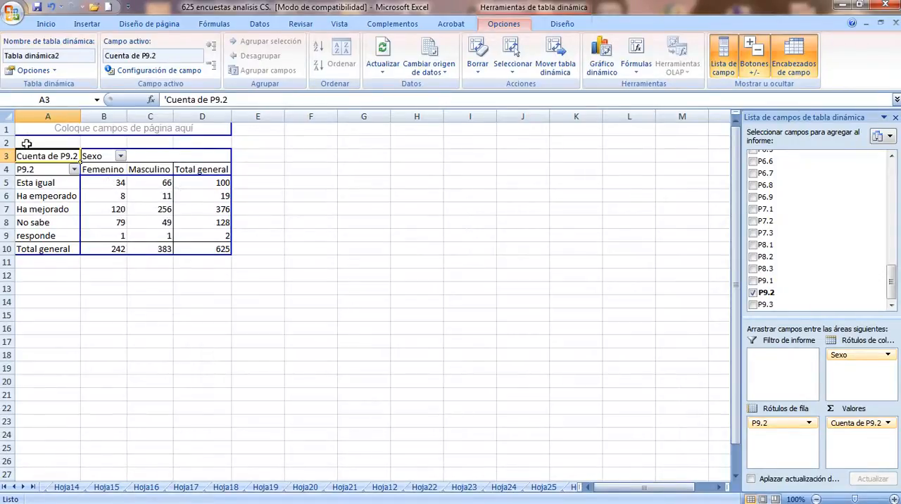
pyautogui.moveTo(26, 143); pyautogui.dragTo(231, 255)
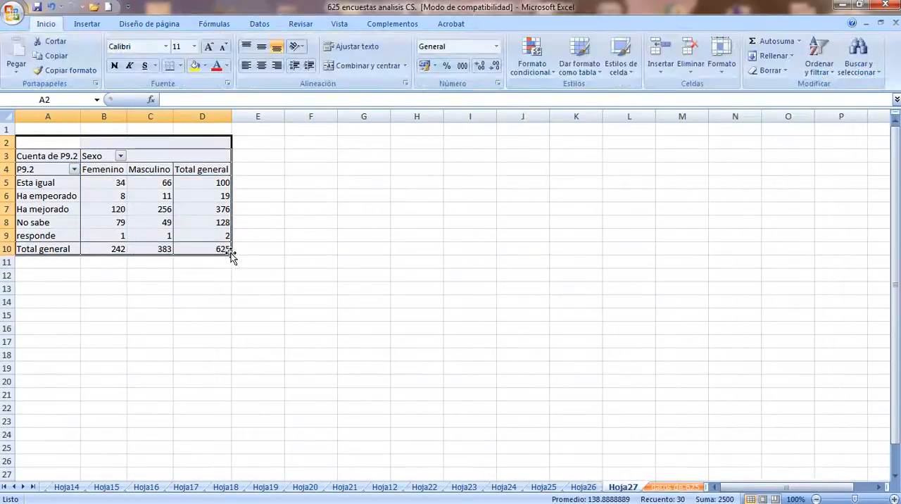
pyautogui.hotkey('ctrl', 'c')
pyautogui.click(322, 198)
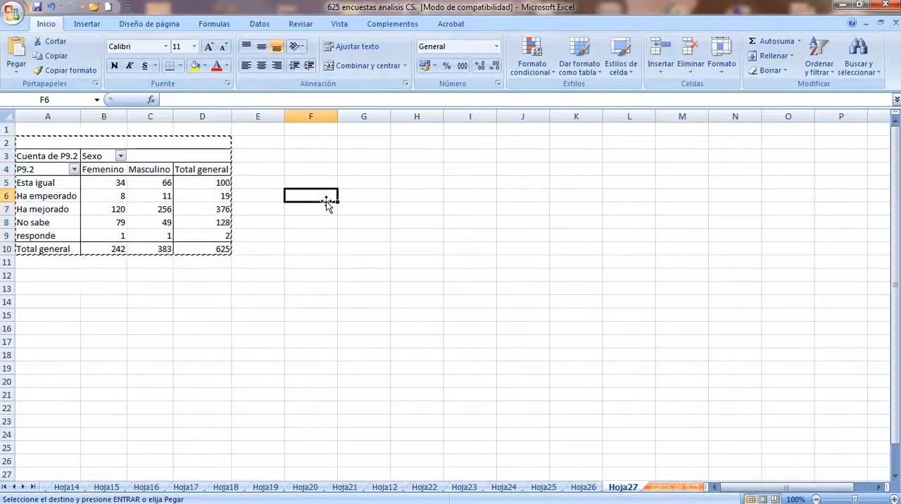
# Copy the P9.2 by Sexo pivot table range A2:D10 to A14 and place a second copy beside it at E14
pyautogui.click(42, 141)
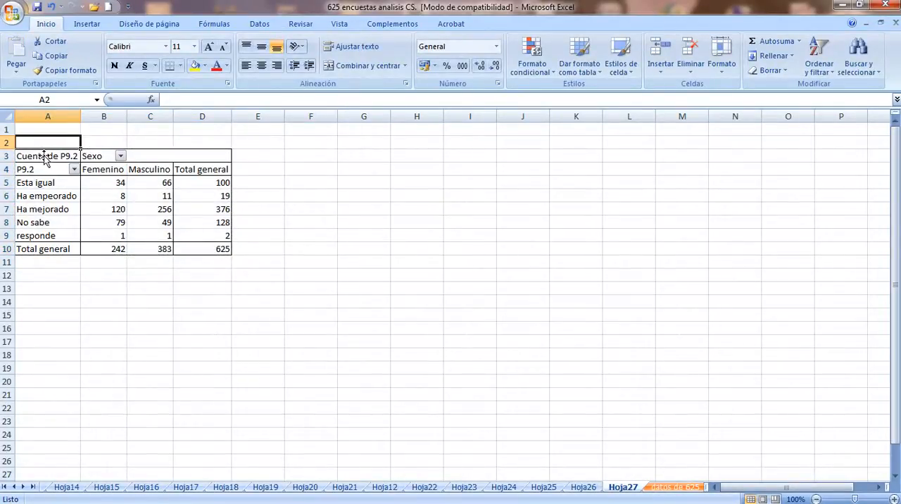
pyautogui.moveTo(41, 142); pyautogui.dragTo(210, 250)
pyautogui.hotkey('ctrl', 'c')
pyautogui.click(36, 303)
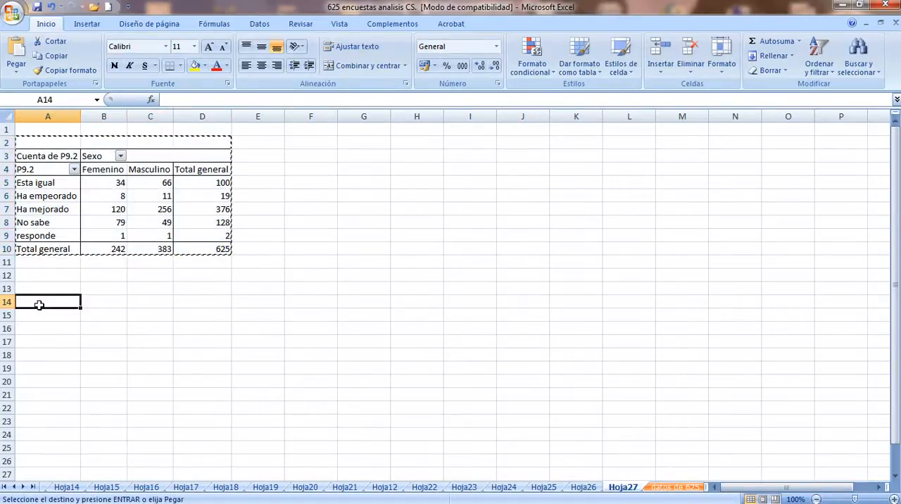
pyautogui.hotkey('ctrl', 'v')
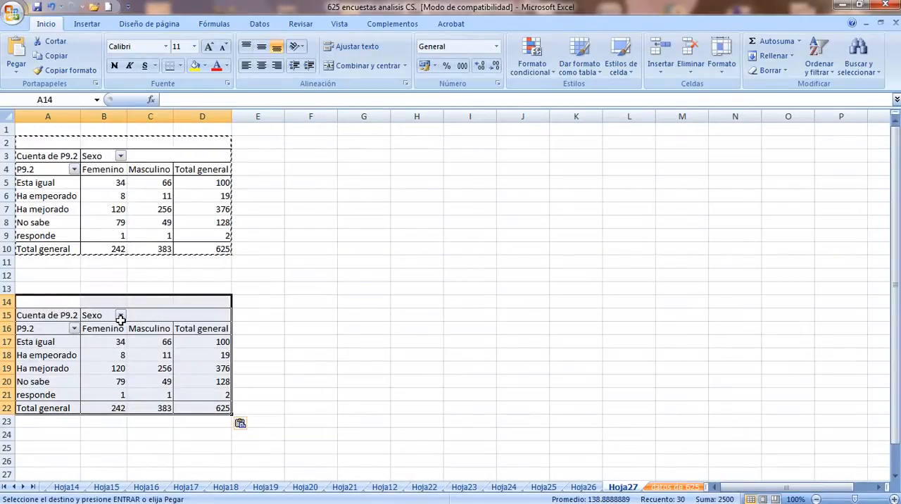
pyautogui.moveTo(124, 296); pyautogui.dragTo(309, 302)
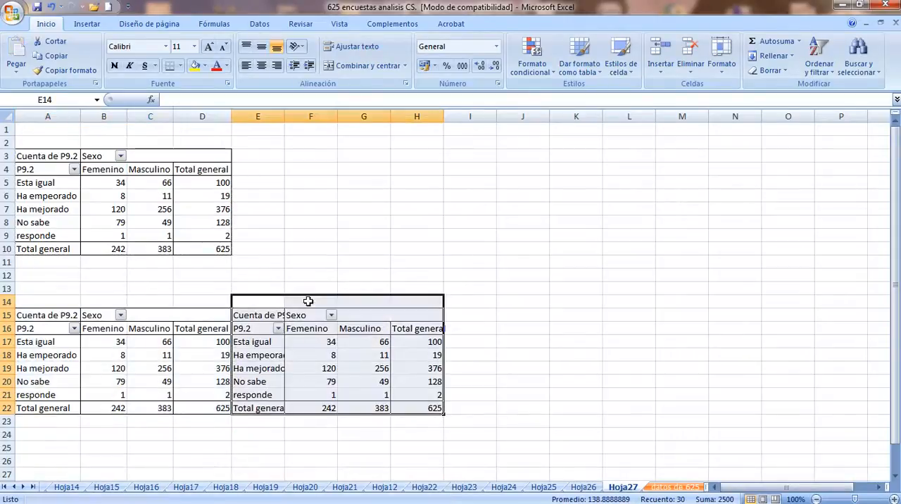
pyautogui.click(323, 342)
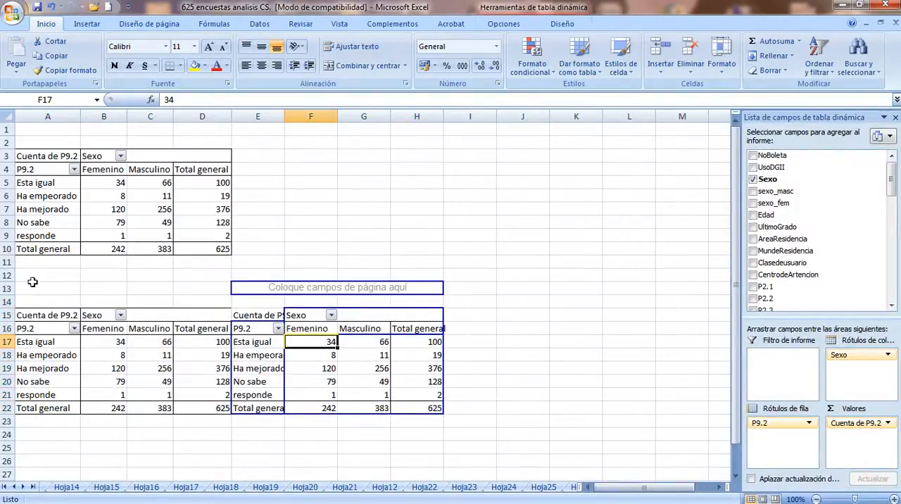
# Convert both pivot table copies in A13:H22 to static data by pasting them over themselves as Valores
pyautogui.moveTo(33, 282); pyautogui.dragTo(411, 411)
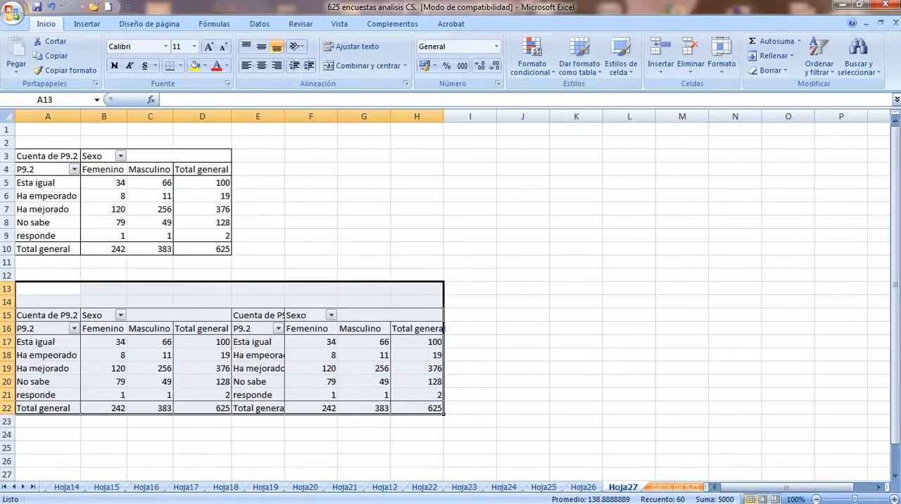
pyautogui.rightClick(117, 316)
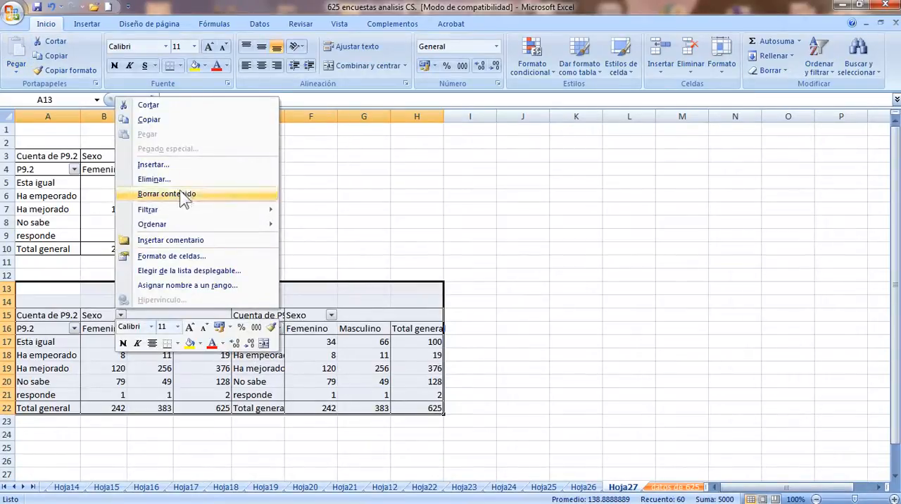
pyautogui.click(177, 124)
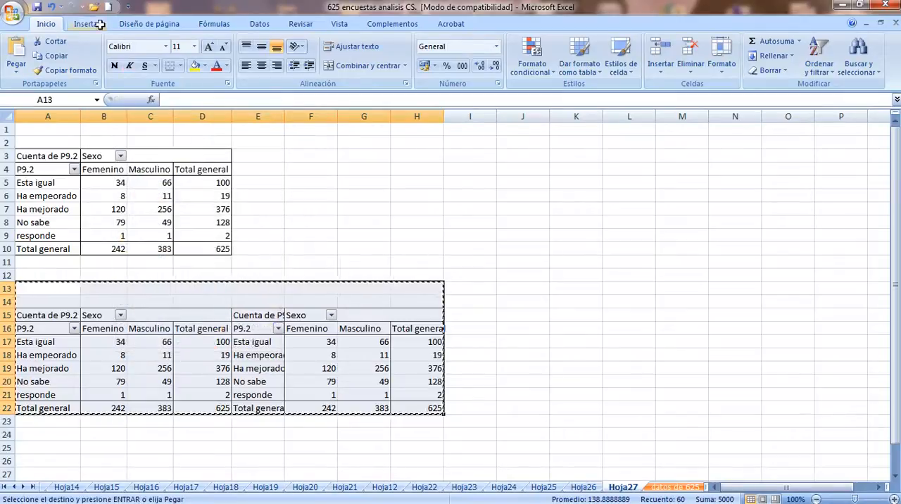
pyautogui.click(17, 69)
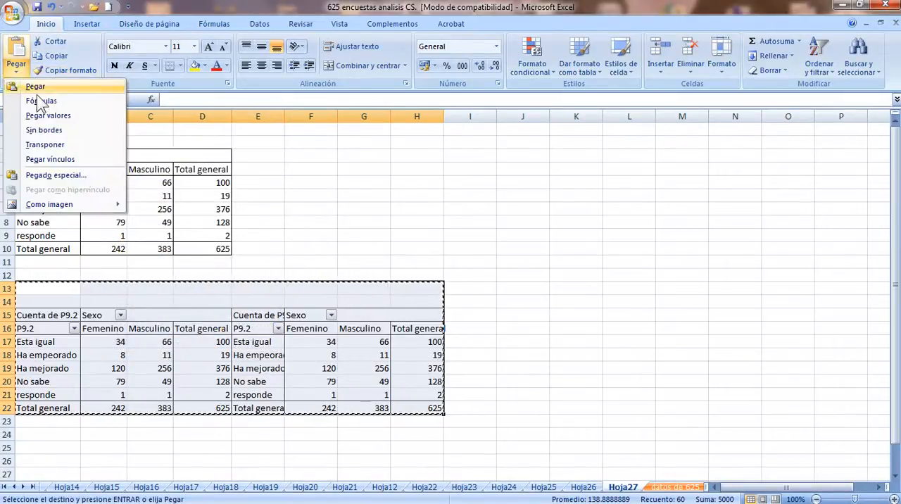
pyautogui.click(61, 175)
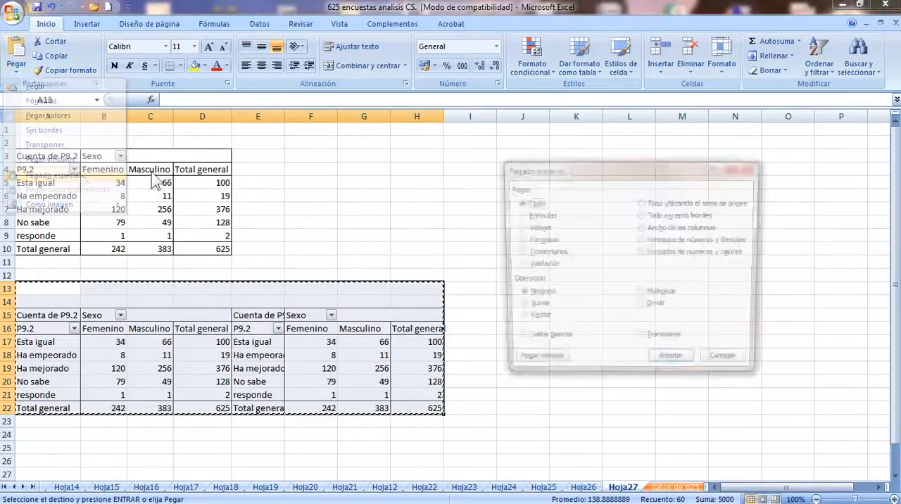
pyautogui.click(536, 228)
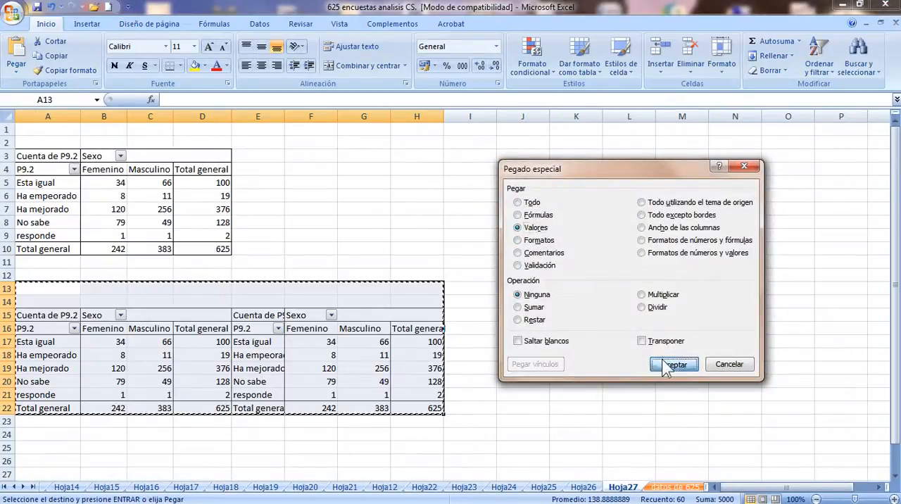
pyautogui.click(673, 363)
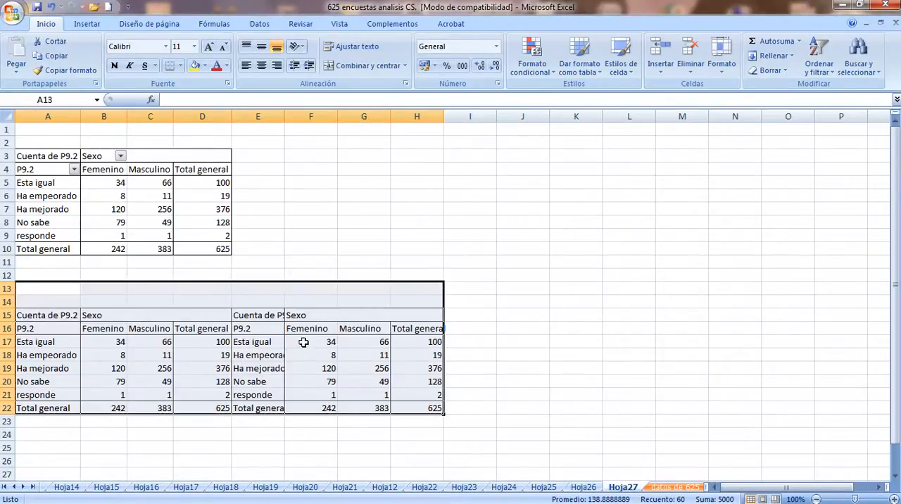
pyautogui.press('Escape')
# Enter =+B17/B$22 in F17 of the second static table and fill the formula across F17:H22
pyautogui.click(304, 343)
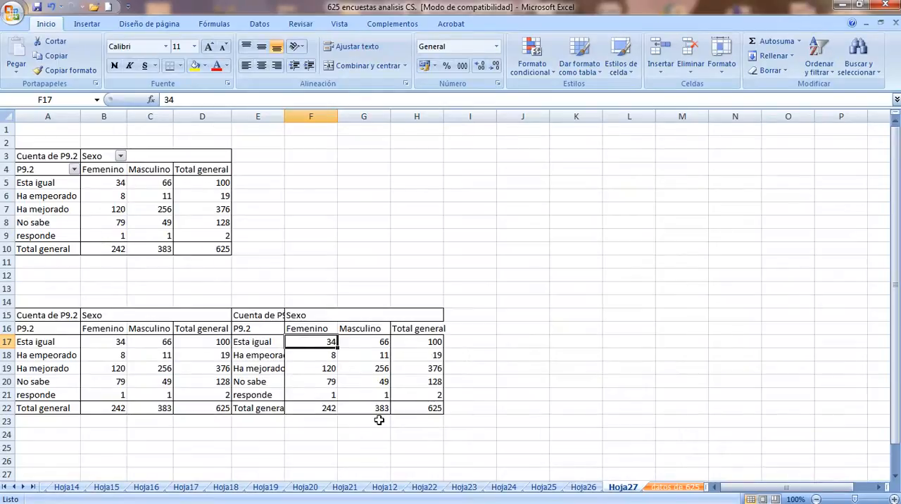
pyautogui.write('+')
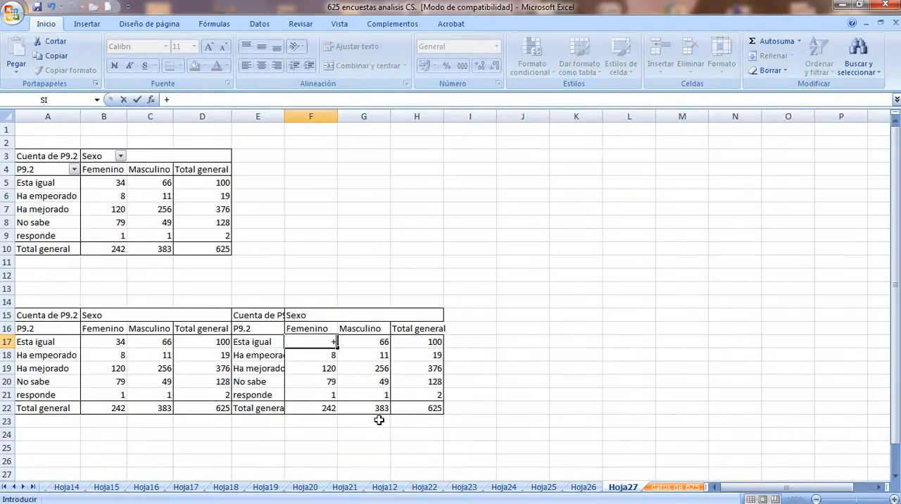
pyautogui.press('Up')
pyautogui.press('Left')
pyautogui.press('Left')
pyautogui.press('Left')
pyautogui.press('Left')
pyautogui.press('Down')
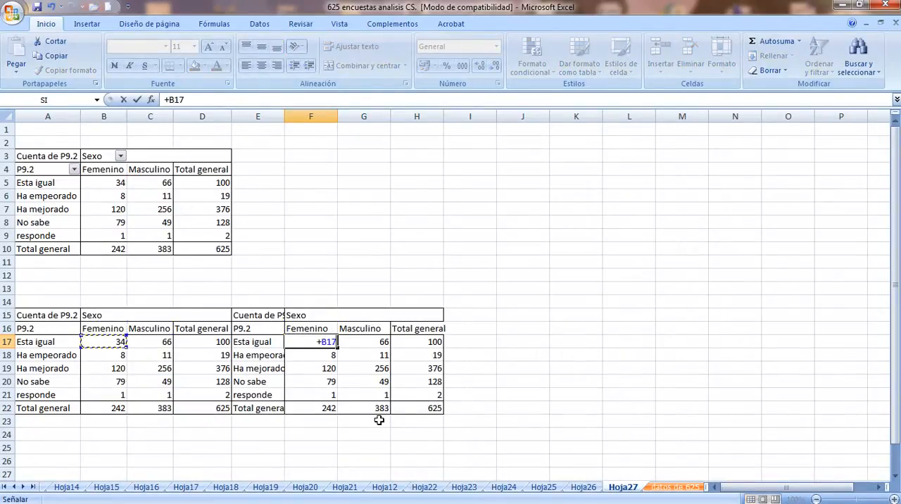
pyautogui.write('/')
pyautogui.click(113, 407)
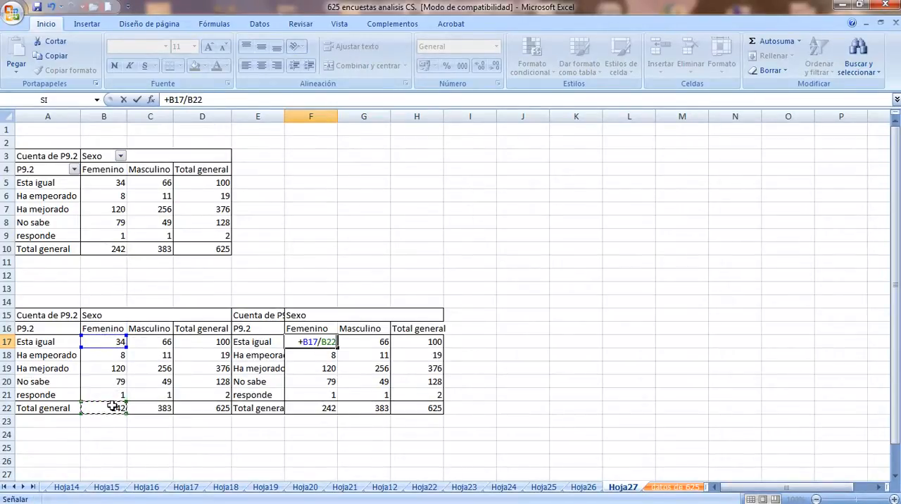
pyautogui.press('F4')
pyautogui.press('F4')
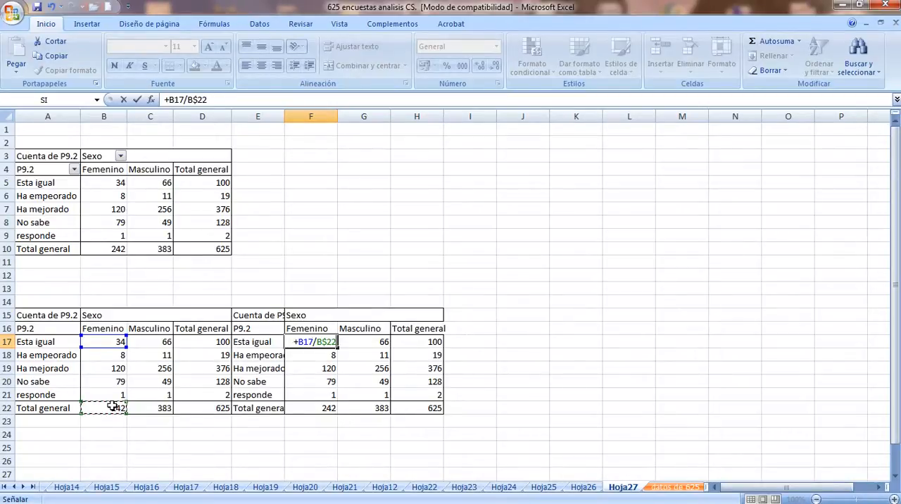
pyautogui.hotkey('ctrl', 'Return')
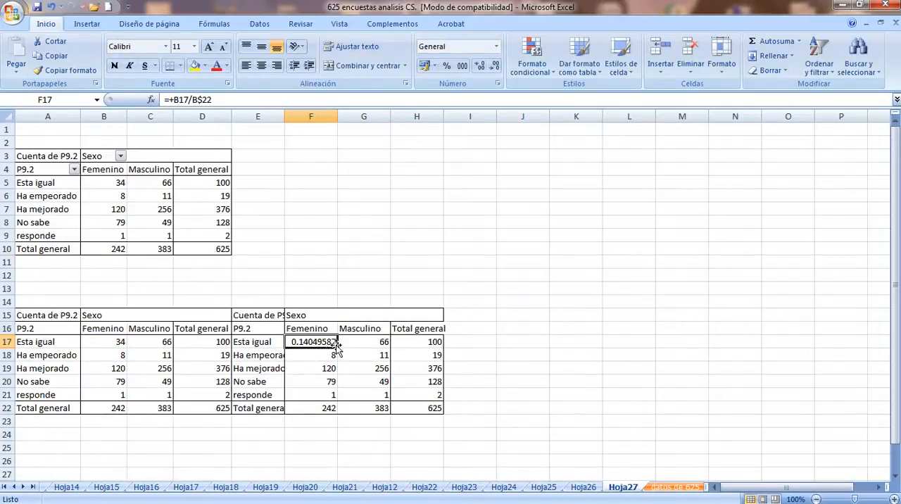
pyautogui.moveTo(338, 346); pyautogui.dragTo(426, 408)
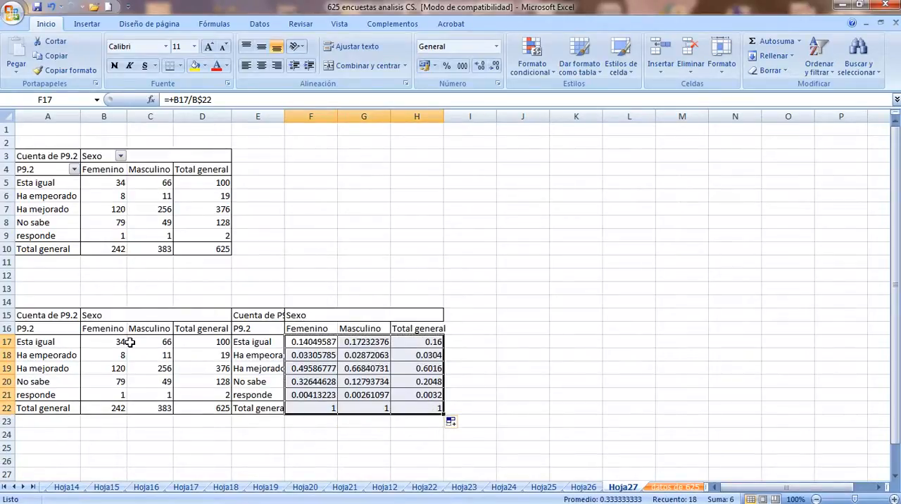
# Copy the cell formatting of B17:D22 onto the relative frequencies in F17:H22 and format them as percentages
pyautogui.moveTo(118, 343); pyautogui.dragTo(185, 408)
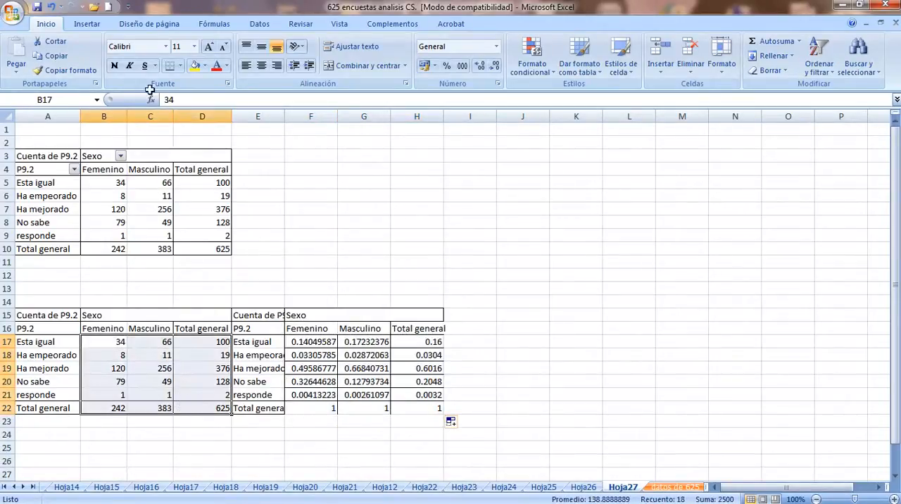
pyautogui.click(50, 69)
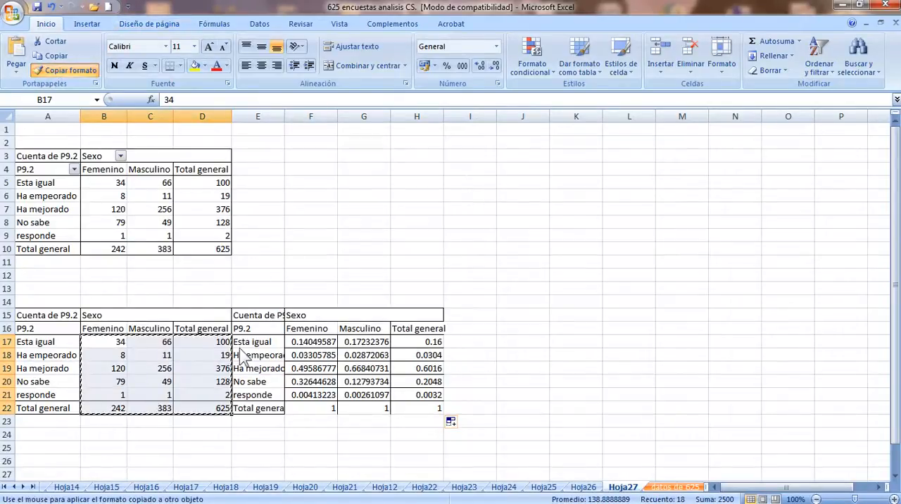
pyautogui.moveTo(294, 343)
pyautogui.mouseDown()
pyautogui.moveTo(427, 415)
pyautogui.moveTo(418, 410)
pyautogui.mouseUp()
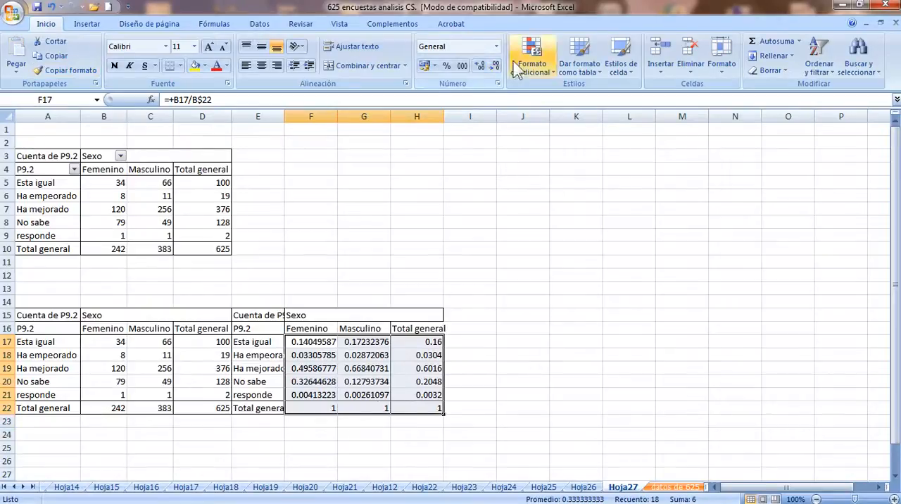
pyautogui.click(445, 66)
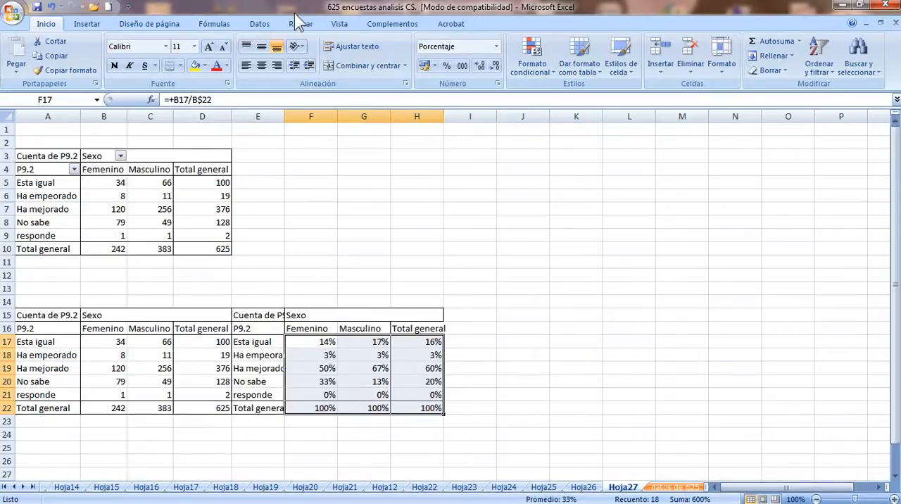
# Create another pivot table on a new worksheet from the range $A$1:$AZ$626 of the datos de 625 sheet
pyautogui.click(671, 488)
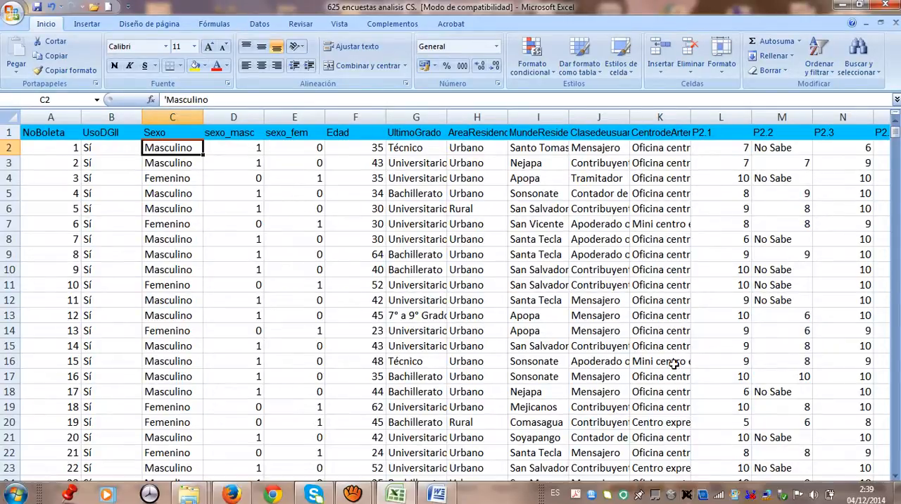
pyautogui.click(90, 23)
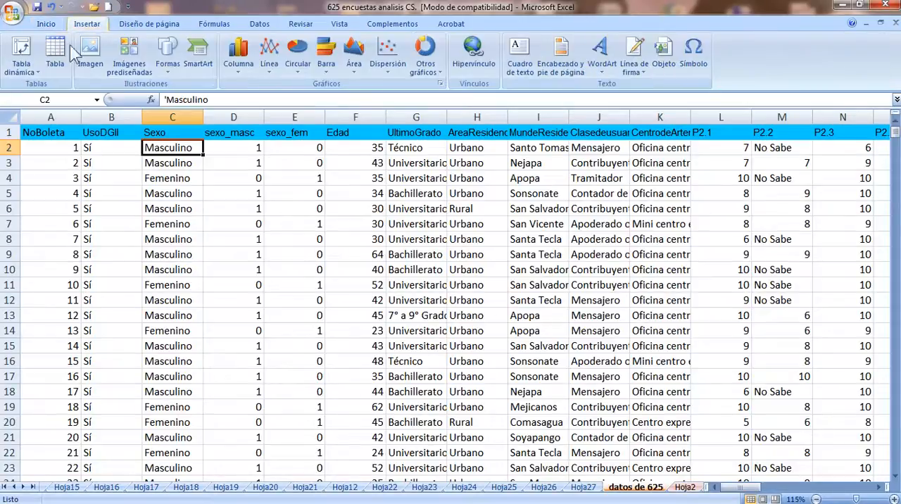
pyautogui.click(20, 51)
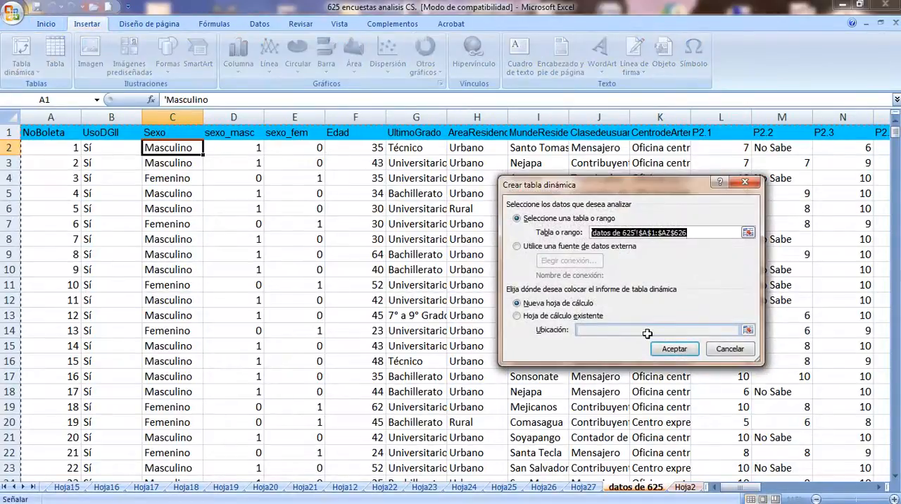
pyautogui.click(672, 349)
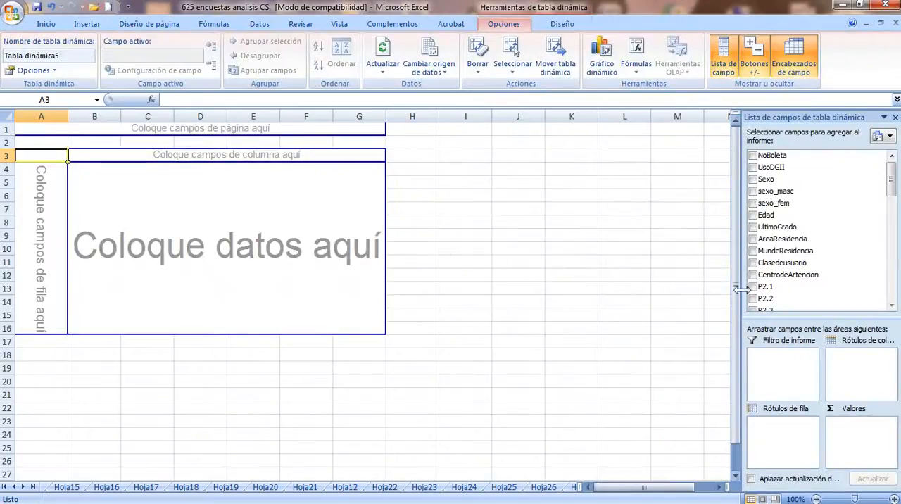
# Set P9.2 as the new pivot table's row labels and the count of P9.2 as its values
pyautogui.moveTo(890, 195); pyautogui.dragTo(890, 303)
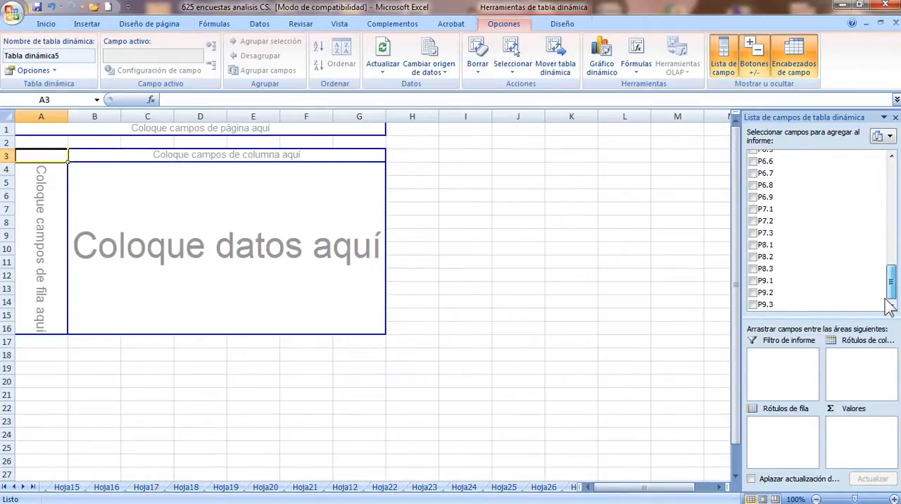
pyautogui.moveTo(789, 299); pyautogui.dragTo(784, 431)
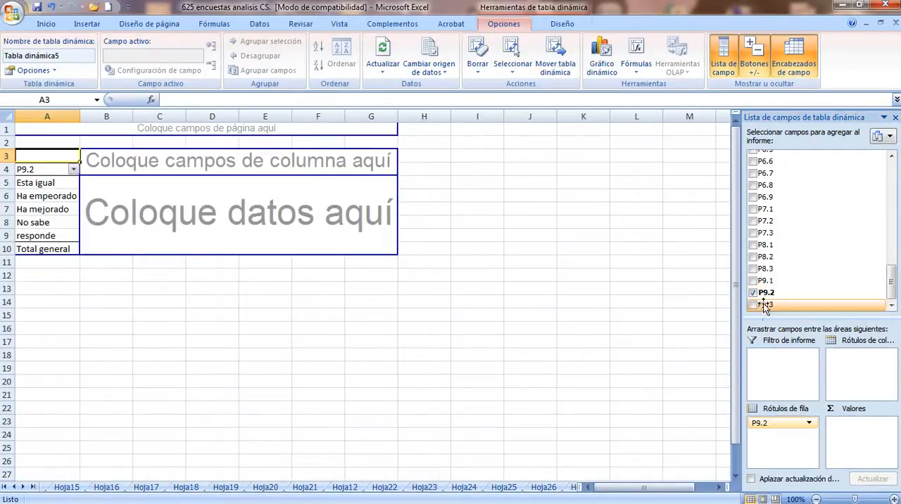
pyautogui.moveTo(764, 294); pyautogui.dragTo(848, 431)
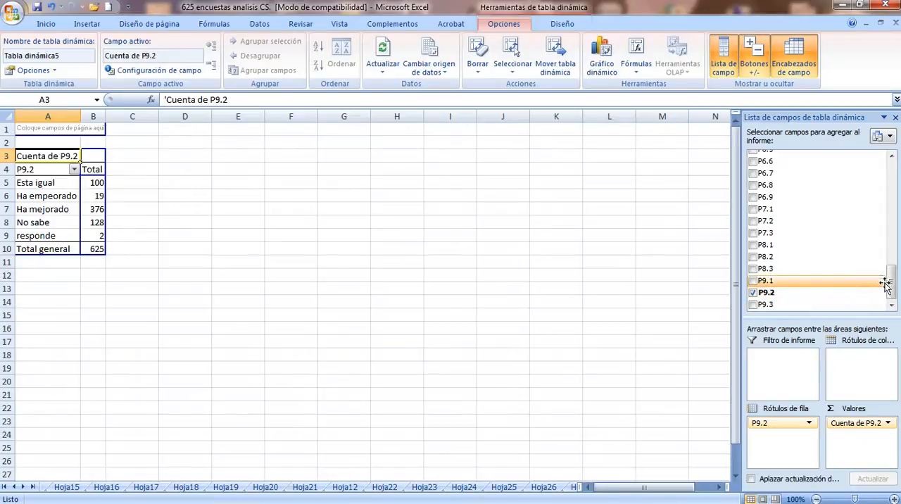
# Place Sexo in the pivot table's column labels, then replace it with UltimoGrado
pyautogui.moveTo(892, 284); pyautogui.dragTo(892, 177)
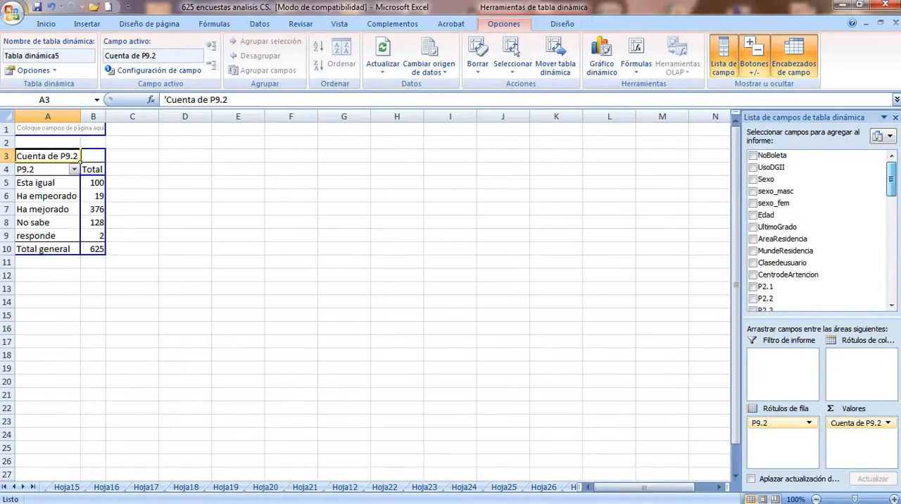
pyautogui.moveTo(798, 181); pyautogui.dragTo(849, 363)
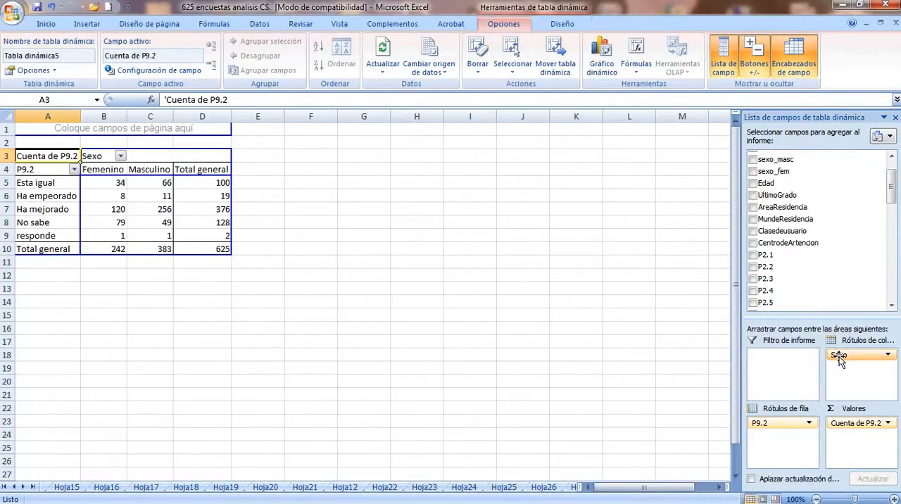
pyautogui.moveTo(838, 355)
pyautogui.mouseDown()
pyautogui.moveTo(803, 204)
pyautogui.moveTo(781, 198)
pyautogui.moveTo(851, 364)
pyautogui.mouseUp()
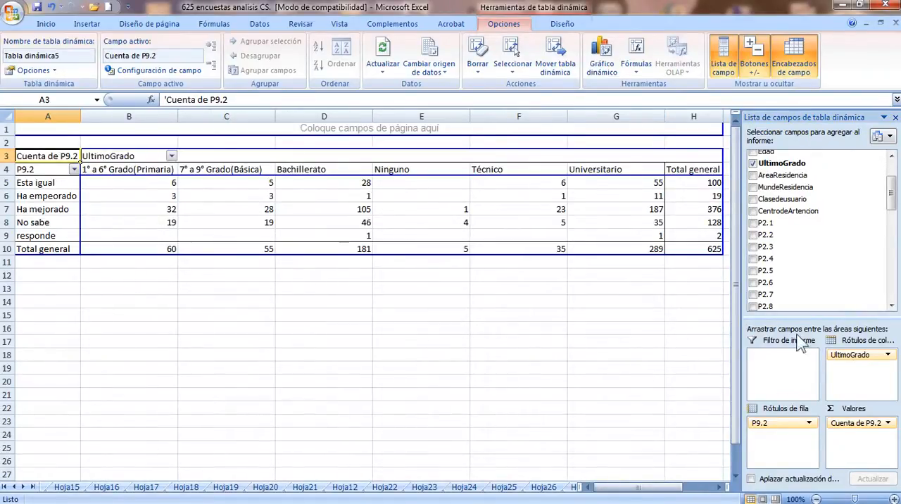
pyautogui.click(646, 318)
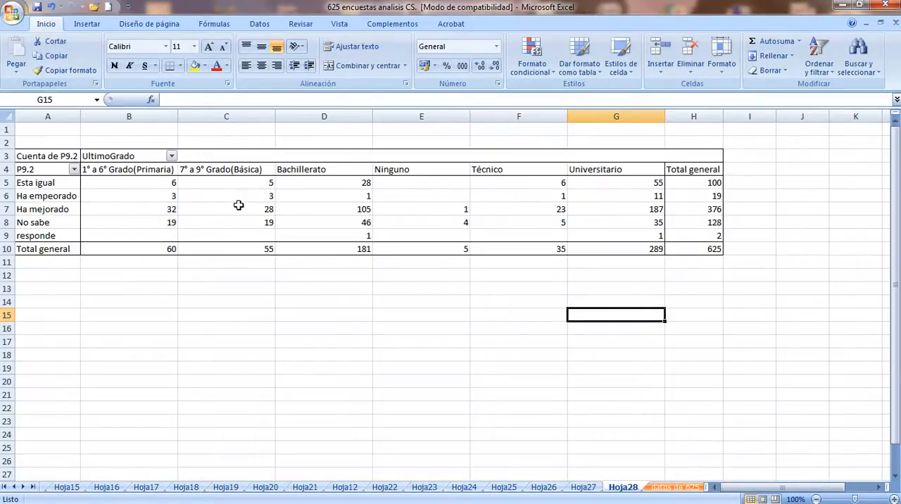
pyautogui.moveTo(239, 206)
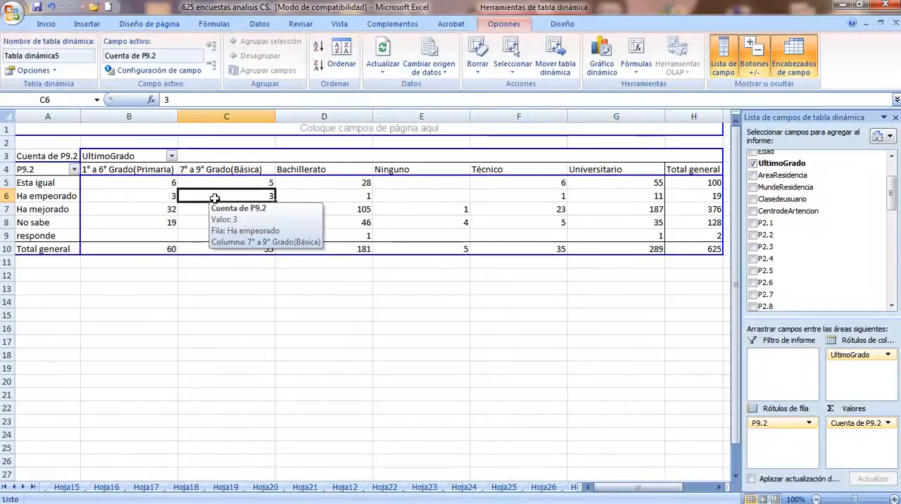
pyautogui.click(204, 275)
pyautogui.click(198, 202)
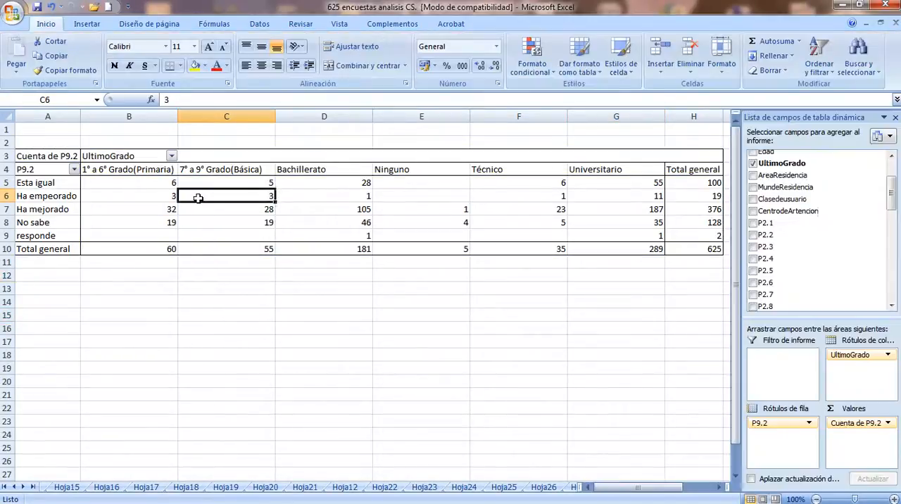
pyautogui.click(183, 298)
# Add Sexo beneath UltimoGrado in the column labels of the P9.2 pivot table
pyautogui.click(197, 198)
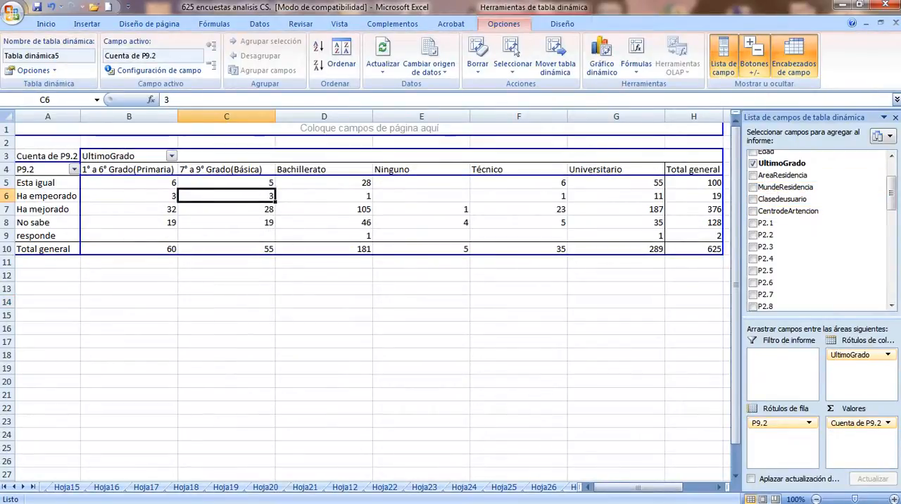
pyautogui.moveTo(893, 191); pyautogui.dragTo(895, 169)
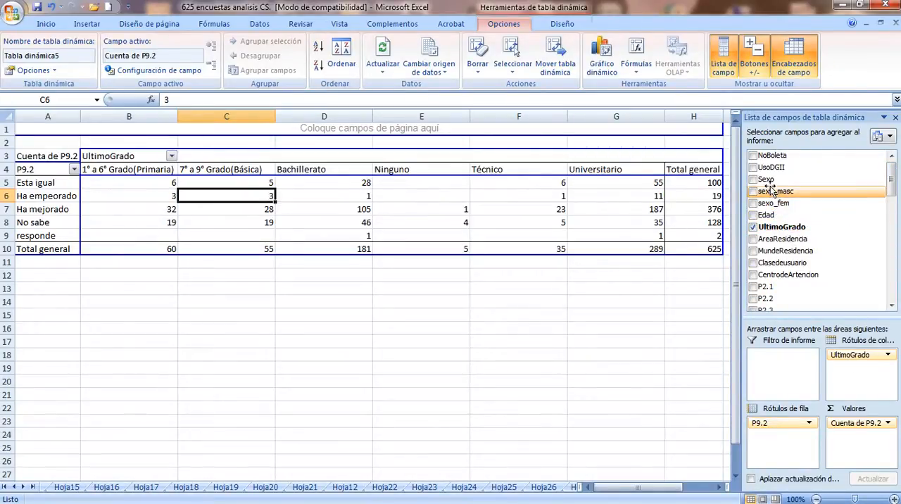
pyautogui.moveTo(765, 180); pyautogui.dragTo(843, 372)
pyautogui.click(655, 323)
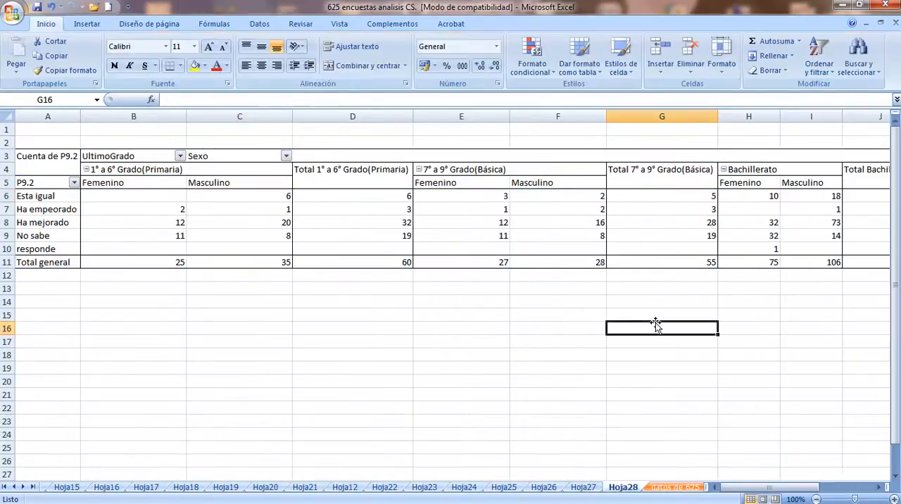
# Review the P9.2 pivot table's education-level headings and subtotals from primary through 7° a 9° Grado(Básica)
pyautogui.press('Left')
pyautogui.press('Left')
pyautogui.press('Left')
pyautogui.press('Left')
pyautogui.press('Left')
pyautogui.press('Left')
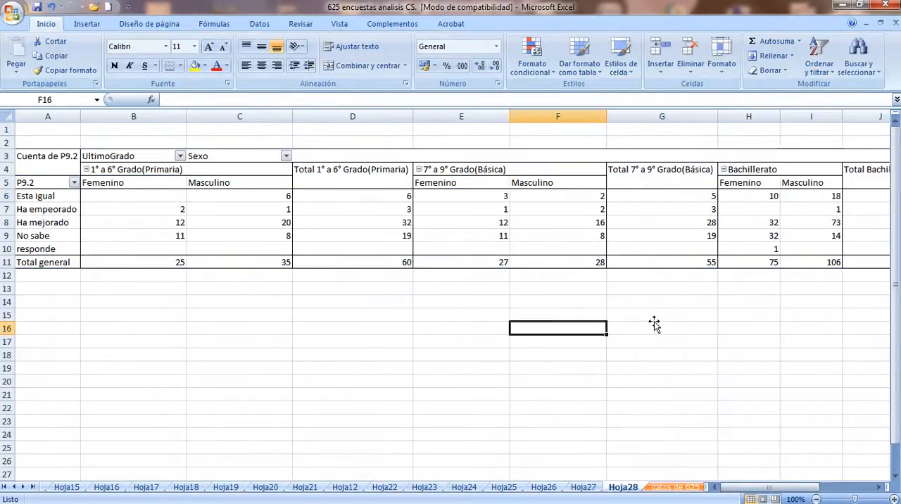
pyautogui.press('Up')
pyautogui.press('Up')
pyautogui.press('Up')
pyautogui.press('Up')
pyautogui.press('Up')
pyautogui.press('Up')
pyautogui.press('Up')
pyautogui.press('Up')
pyautogui.press('Up')
pyautogui.press('Up')
pyautogui.press('Up')
pyautogui.press('Up')
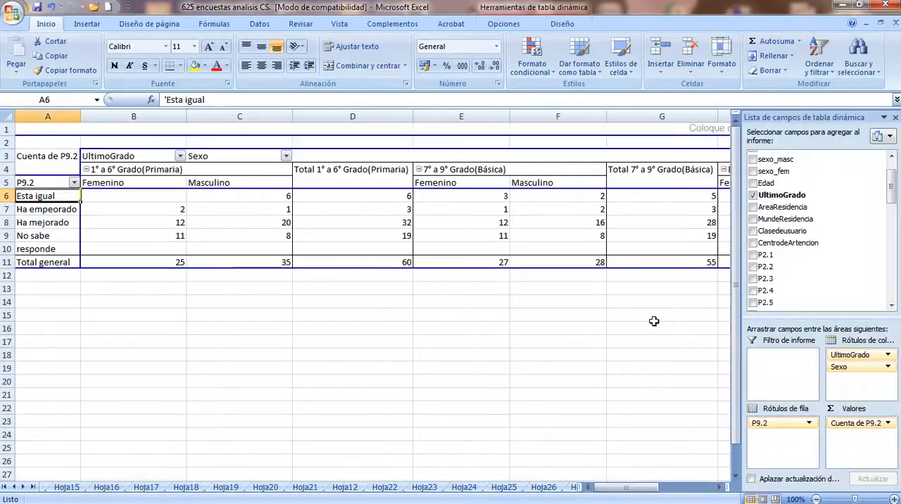
pyautogui.press('Right')
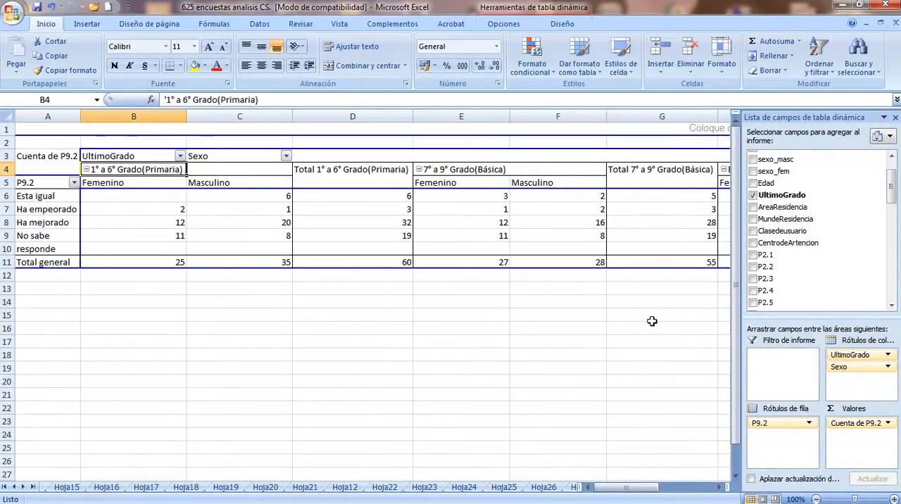
pyautogui.press('Right')
pyautogui.press('Right')
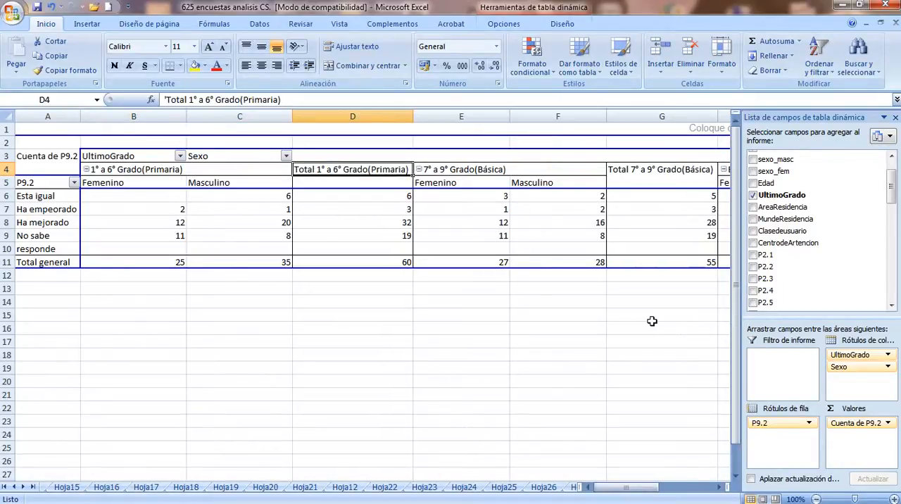
pyautogui.press('Right')
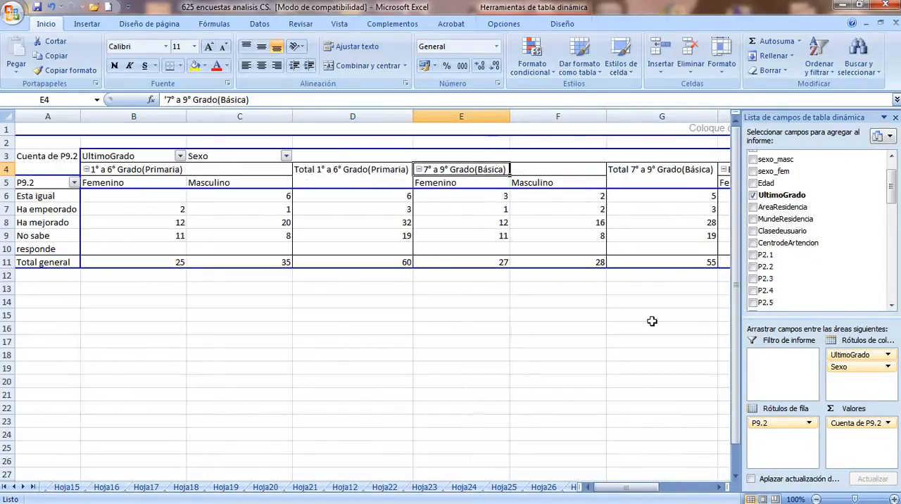
pyautogui.press('Right')
pyautogui.press('Right')
pyautogui.press('Right')
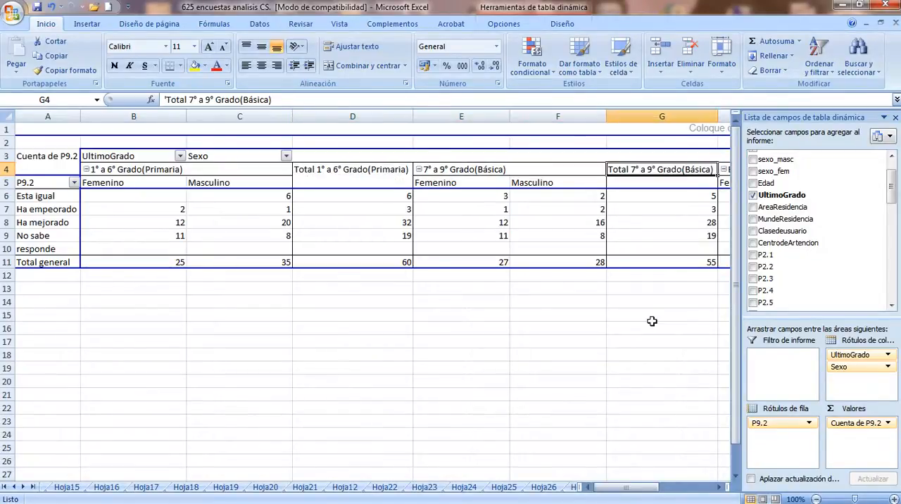
# Examine the remaining education levels by sex across to the Total general column, and return to the table's first column
pyautogui.click(652, 321)
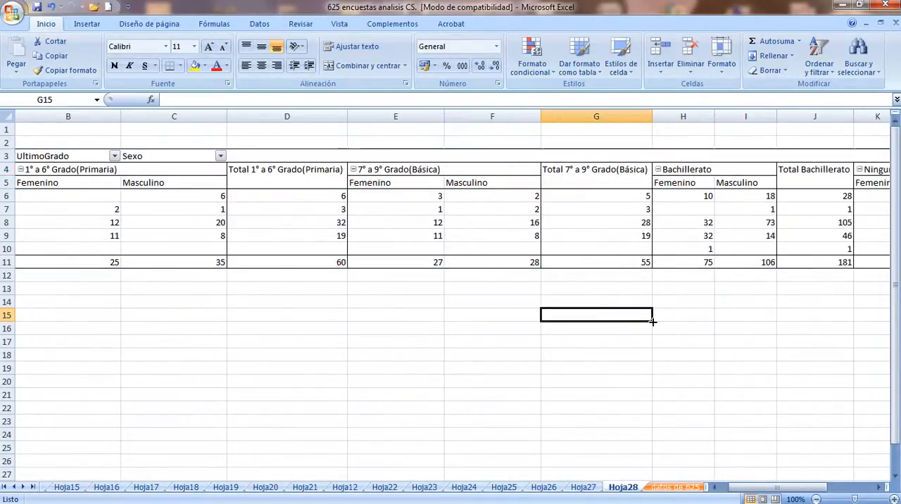
pyautogui.press('Right')
pyautogui.press('Right')
pyautogui.press('Right')
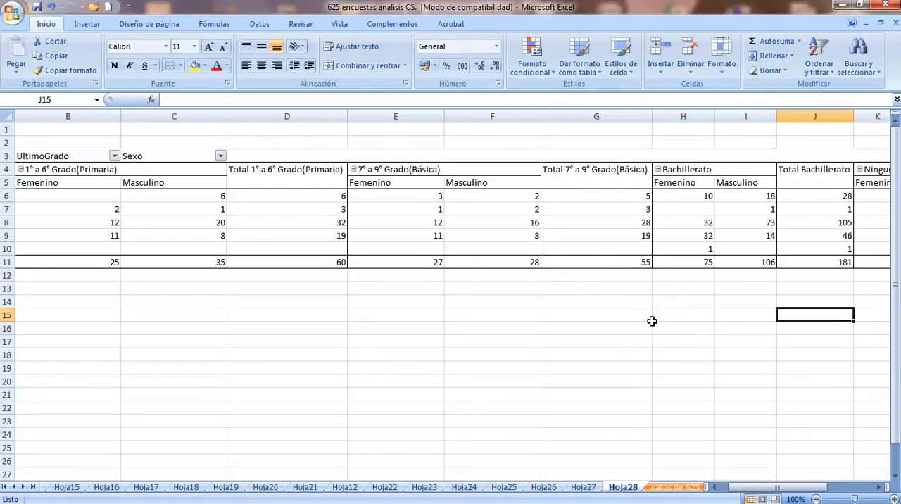
pyautogui.press('Right')
pyautogui.press('Right')
pyautogui.press('Right')
pyautogui.press('Right')
pyautogui.press('Right')
pyautogui.press('Right')
pyautogui.press('Right')
pyautogui.press('Right')
pyautogui.press('Right')
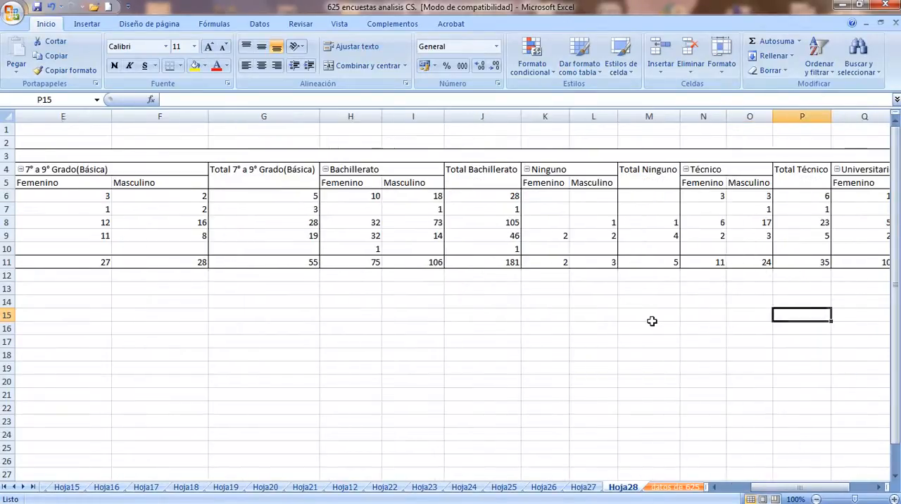
pyautogui.press('Right')
pyautogui.press('Right')
pyautogui.press('Right')
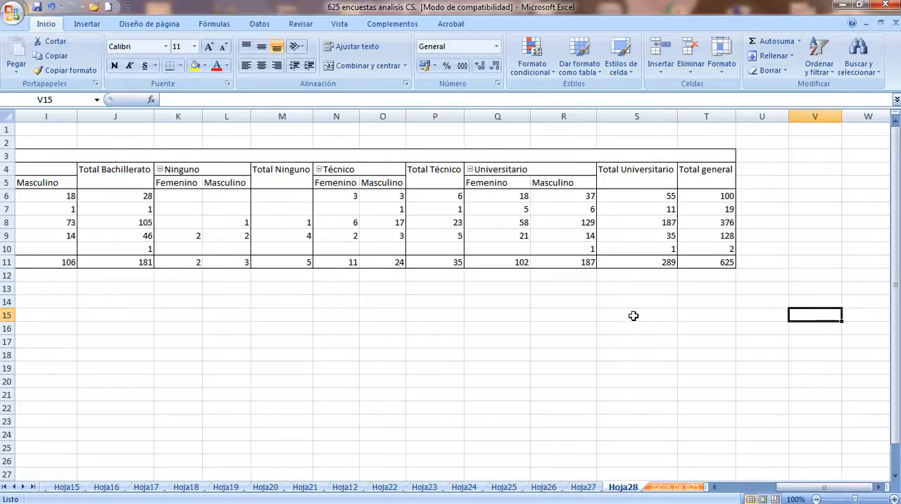
pyautogui.press('Left')
pyautogui.press('Left')
pyautogui.press('Left')
pyautogui.press('Left')
pyautogui.press('Left')
pyautogui.press('Left')
pyautogui.press('Left')
pyautogui.press('Left')
pyautogui.press('Left')
pyautogui.press('Left')
pyautogui.press('Left')
pyautogui.press('Left')
pyautogui.press('Left')
pyautogui.press('Left')
pyautogui.press('Left')
pyautogui.press('Left')
pyautogui.press('Left')
pyautogui.press('Left')
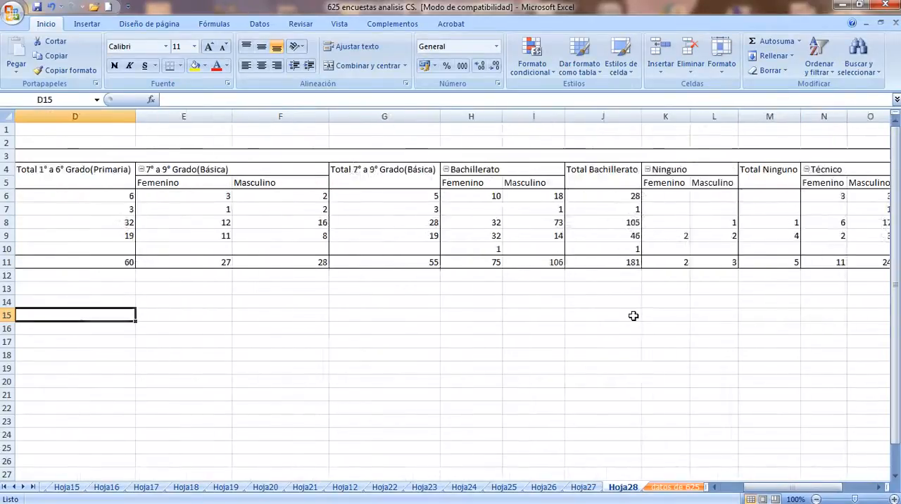
pyautogui.press('Left')
pyautogui.press('Left')
pyautogui.press('Left')
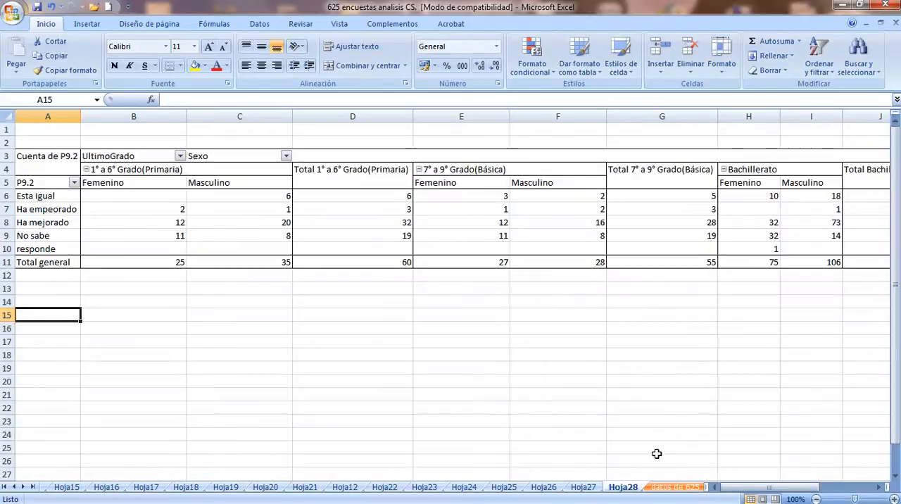
# Review the variable headings NoBoleta through Clasedeusuario on the datos de 625 sheet and check the last survey record
pyautogui.click(662, 488)
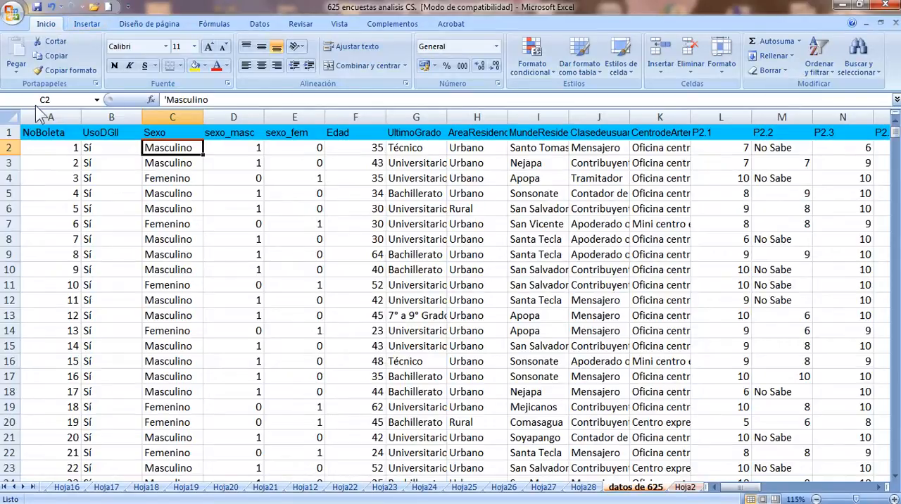
pyautogui.click(44, 142)
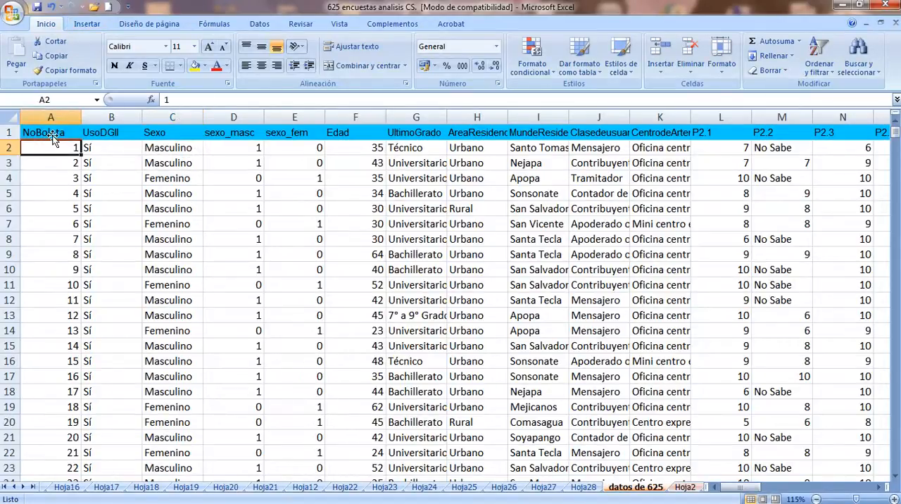
pyautogui.click(52, 136)
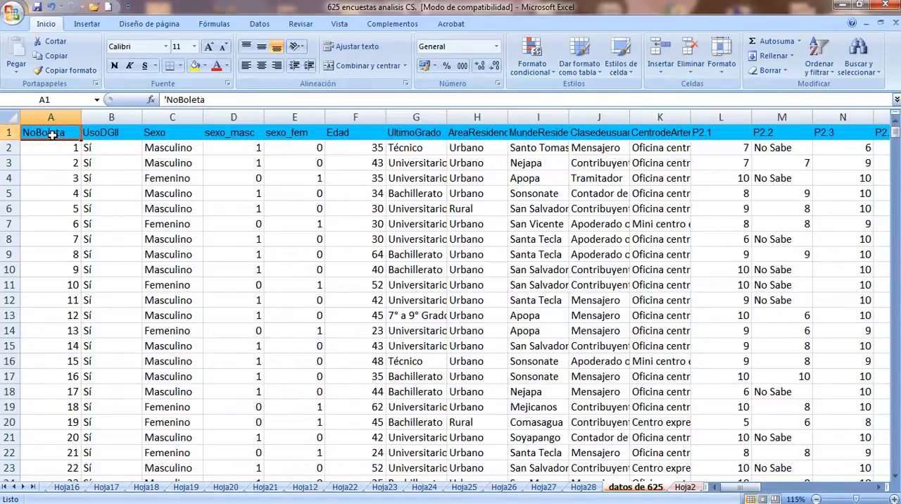
pyautogui.click(119, 135)
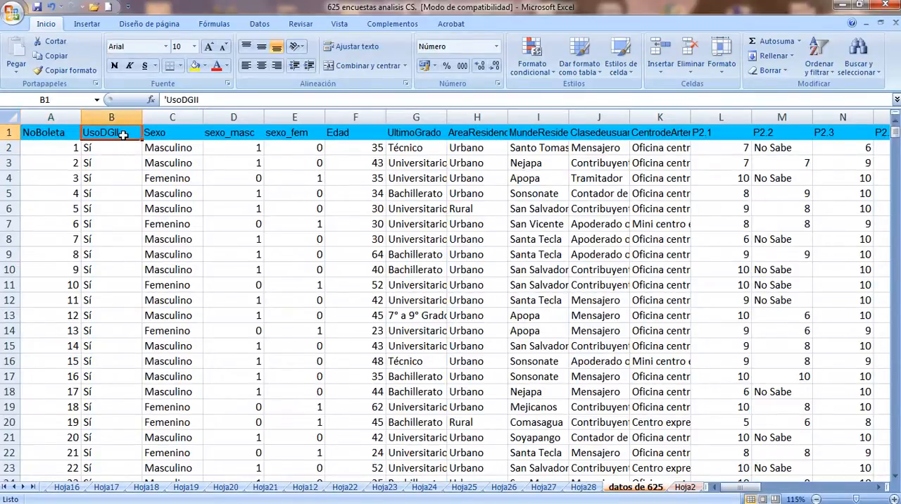
pyautogui.click(181, 134)
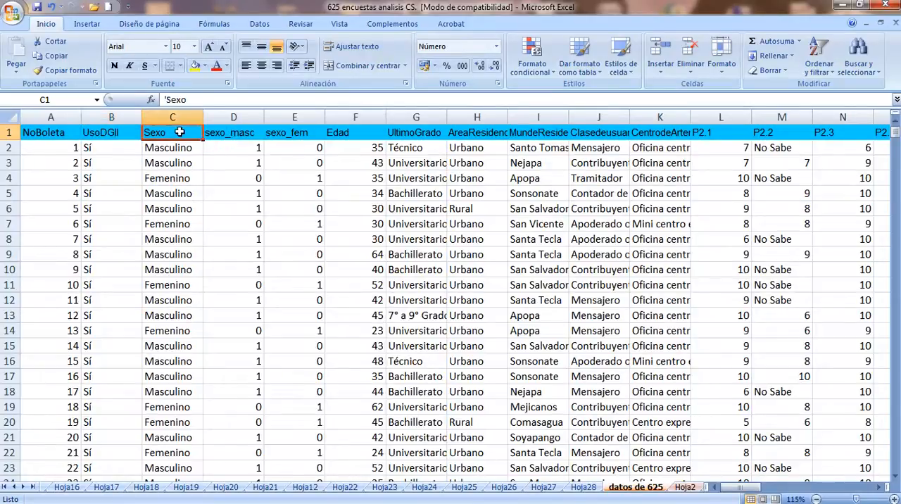
pyautogui.click(335, 135)
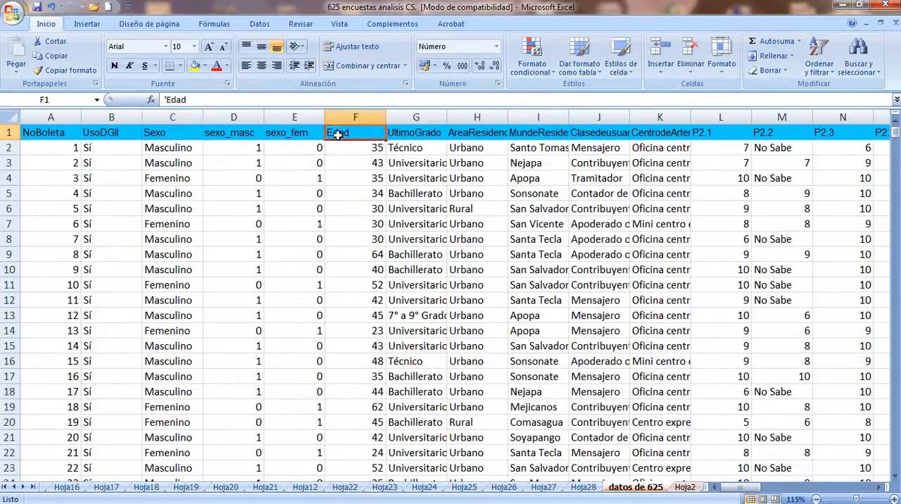
pyautogui.click(408, 135)
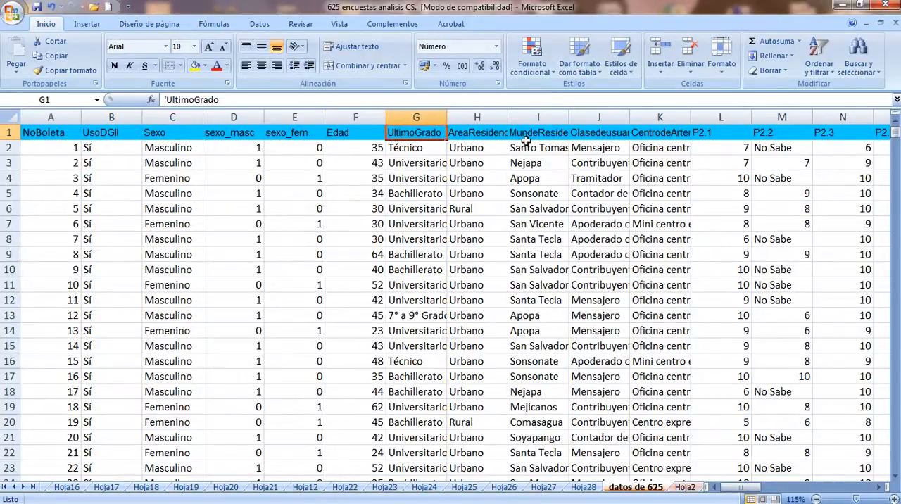
pyautogui.click(594, 135)
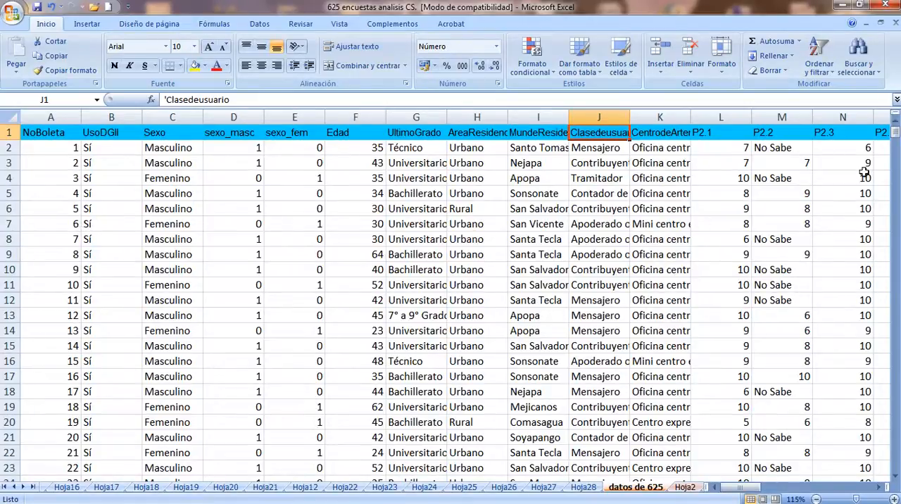
pyautogui.moveTo(895, 141); pyautogui.dragTo(871, 475)
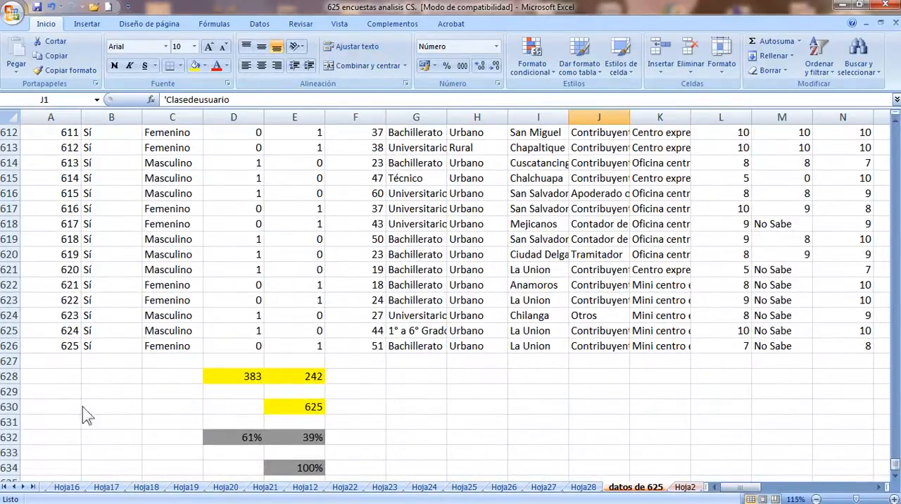
pyautogui.click(65, 345)
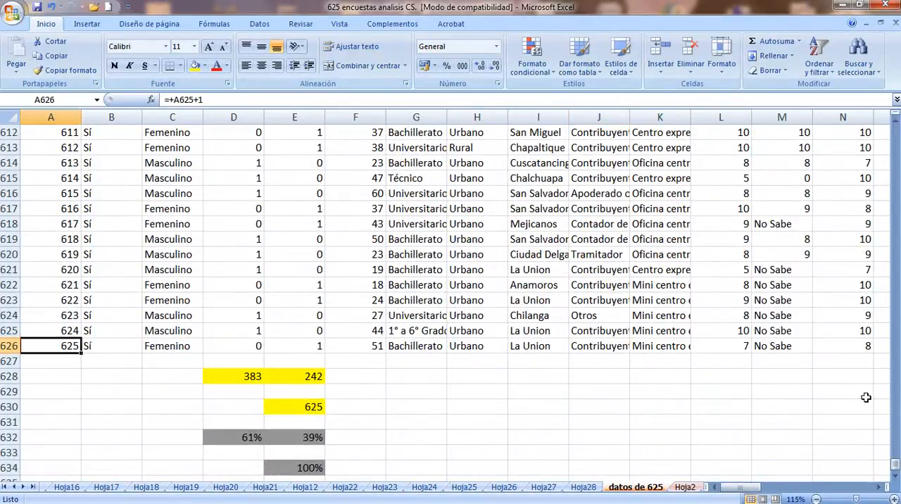
pyautogui.moveTo(894, 468); pyautogui.dragTo(894, 131)
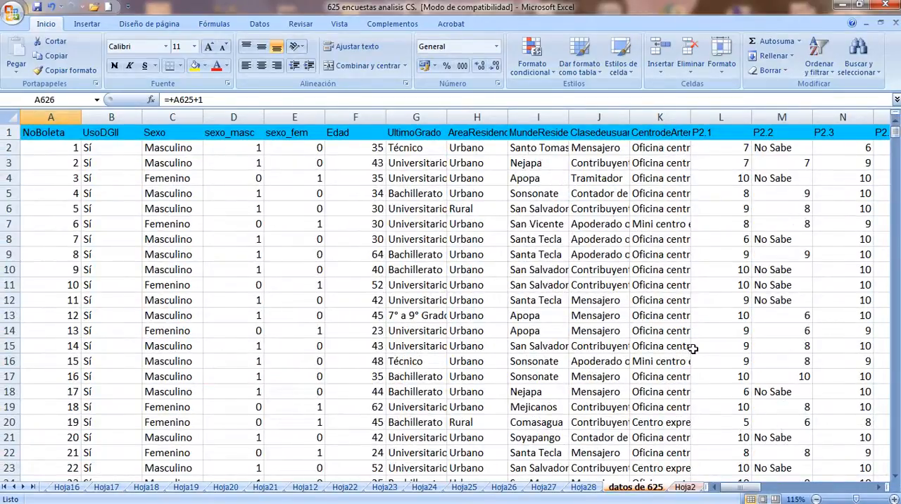
# Create a pivot table on a new worksheet from the range $A$1:$AZ$626 of the datos de 625 sheet
pyautogui.click(83, 25)
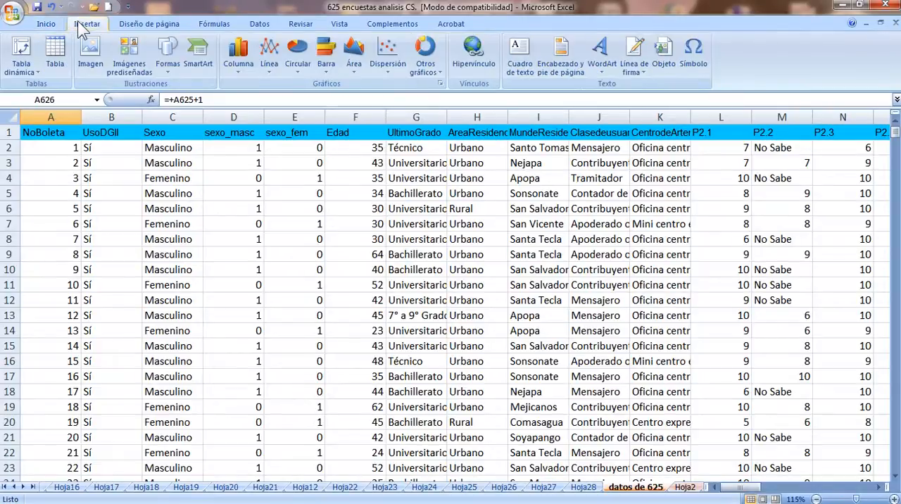
pyautogui.click(28, 67)
pyautogui.click(32, 86)
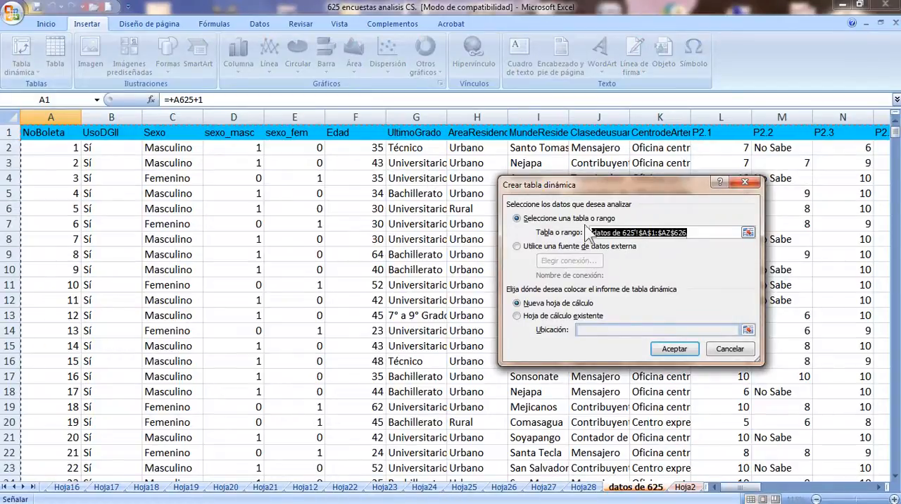
pyautogui.click(675, 350)
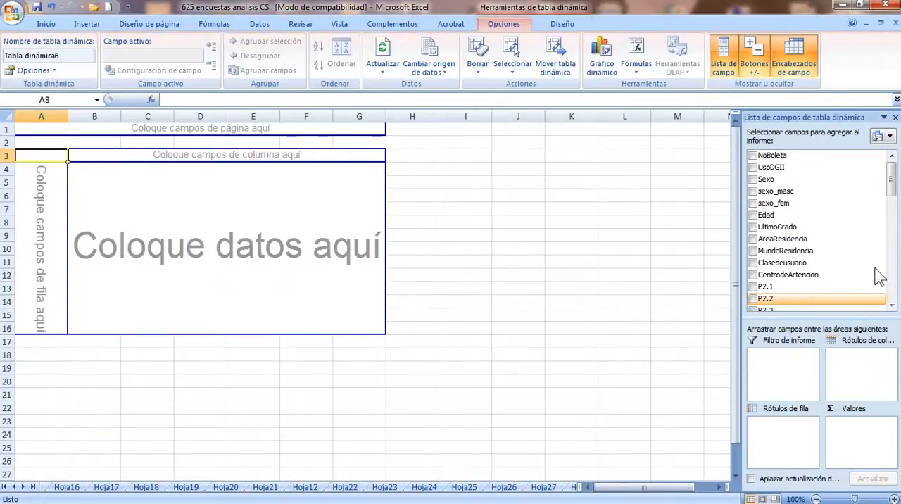
# Set P9.2 as the row labels and the count of P9.2 as the values of the new pivot table
pyautogui.moveTo(892, 196); pyautogui.dragTo(890, 303)
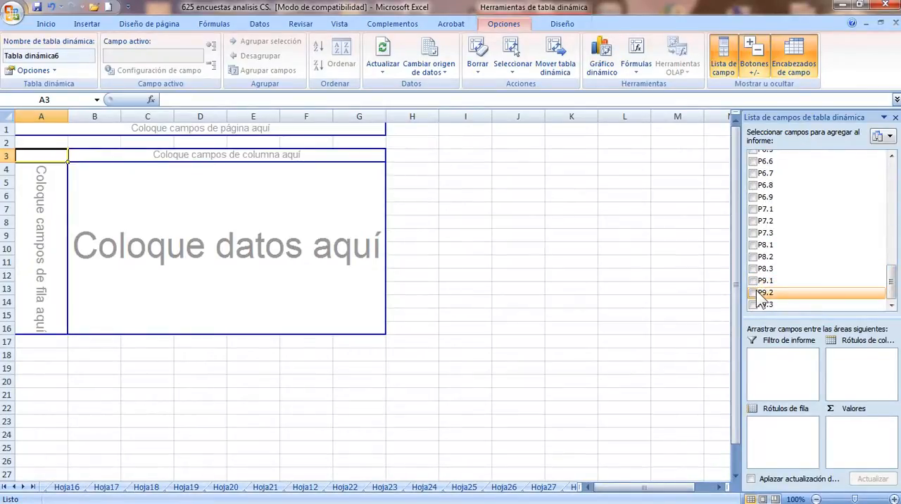
pyautogui.moveTo(760, 295); pyautogui.dragTo(770, 431)
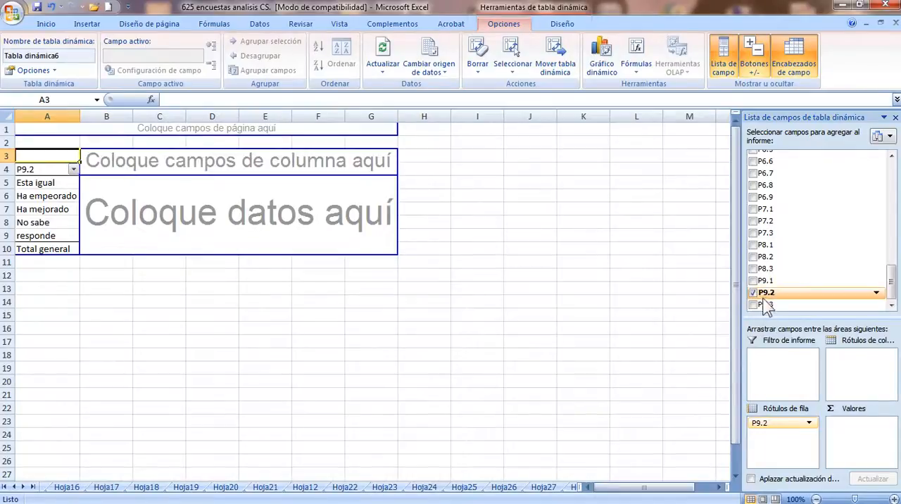
pyautogui.moveTo(764, 293); pyautogui.dragTo(850, 431)
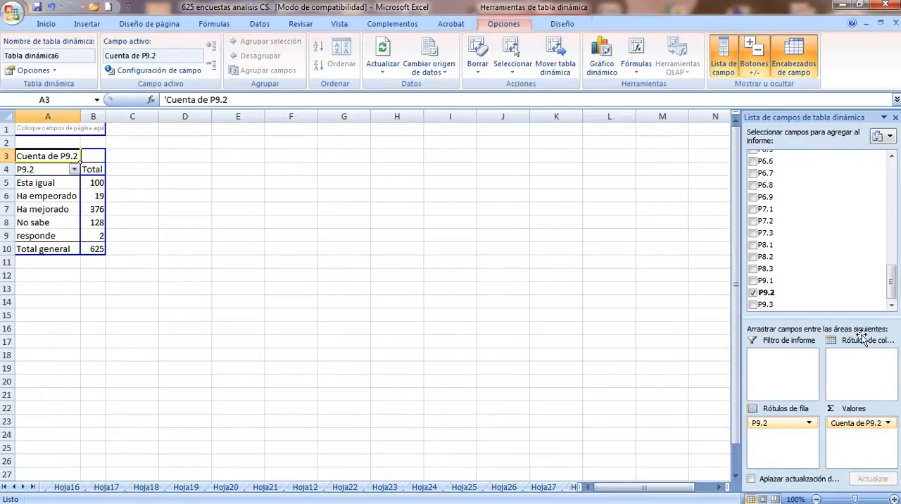
# Place Clasedeusuario in the column labels to cross-tabulate P9.2 by class of user
pyautogui.moveTo(890, 281); pyautogui.dragTo(890, 169)
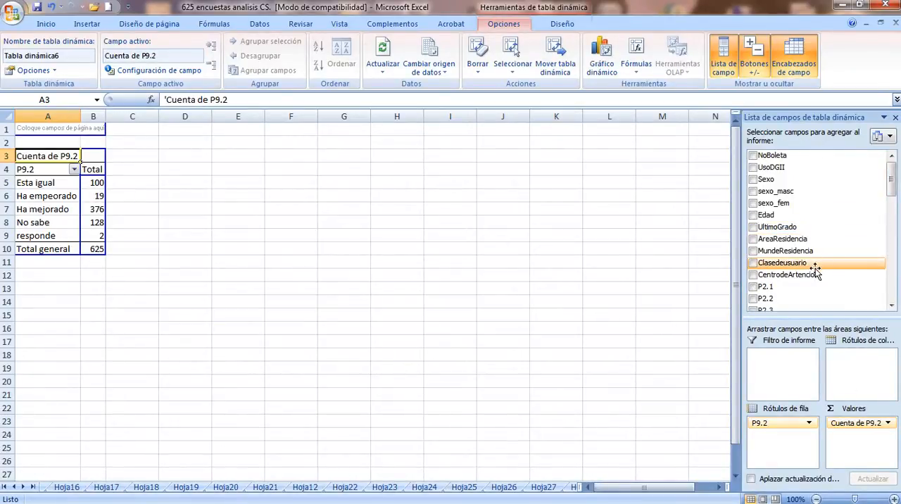
pyautogui.moveTo(810, 263); pyautogui.dragTo(848, 363)
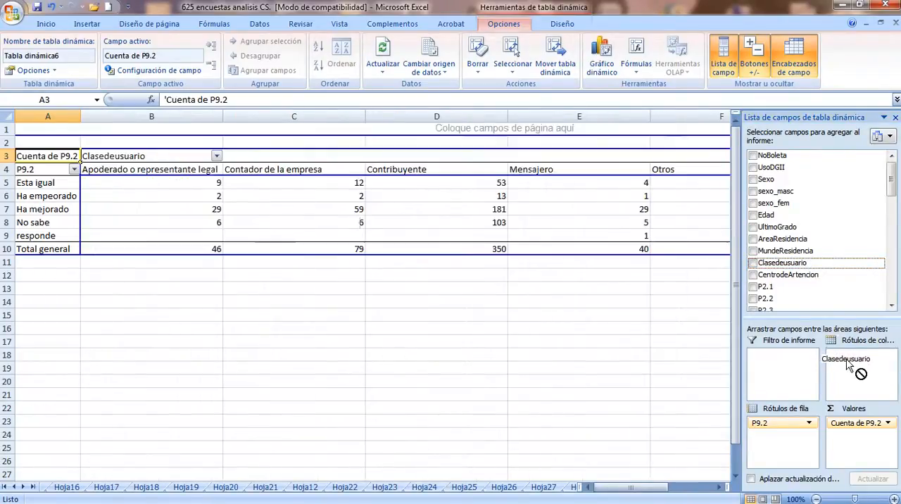
pyautogui.click(637, 303)
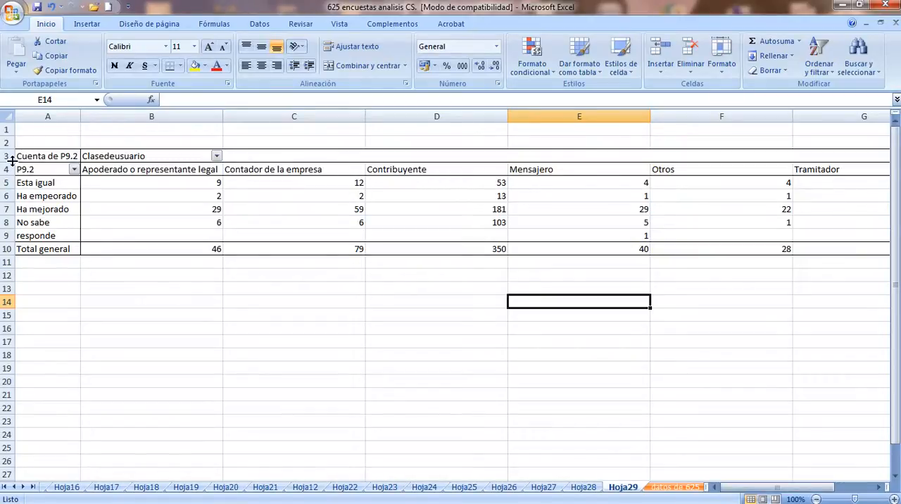
# Increase the height of header row 4 to about three lines of text
pyautogui.moveTo(10, 162); pyautogui.dragTo(10, 204)
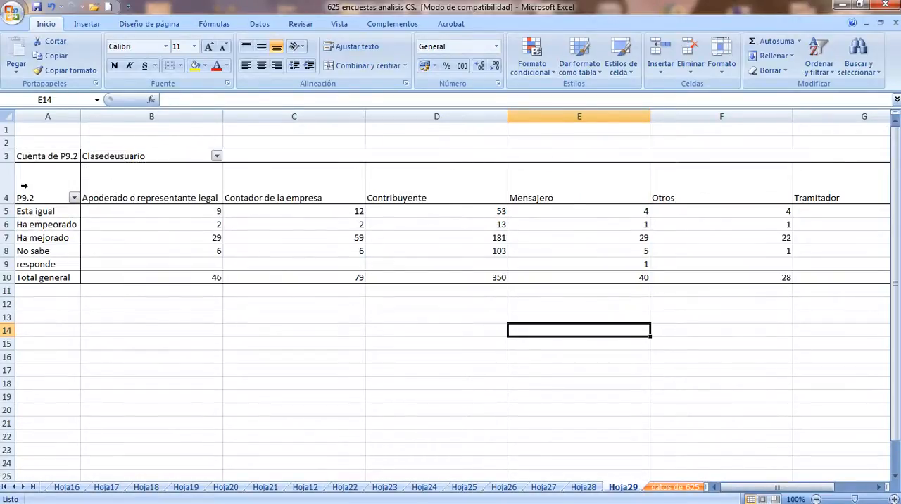
pyautogui.click(30, 188)
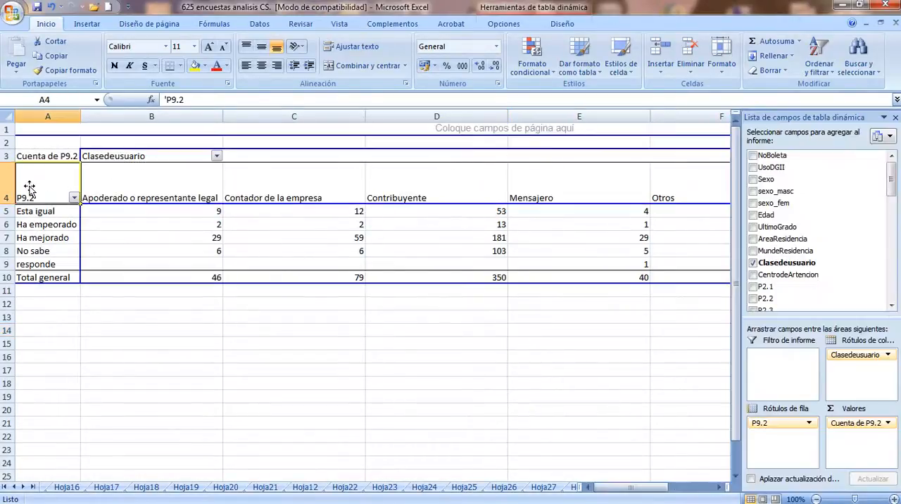
pyautogui.hotkey('shift', 'Right')
pyautogui.hotkey('shift', 'Right')
pyautogui.hotkey('shift', 'Right')
pyautogui.hotkey('shift', 'Right')
pyautogui.hotkey('shift', 'Right')
pyautogui.hotkey('shift', 'Right')
pyautogui.hotkey('shift', 'Right')
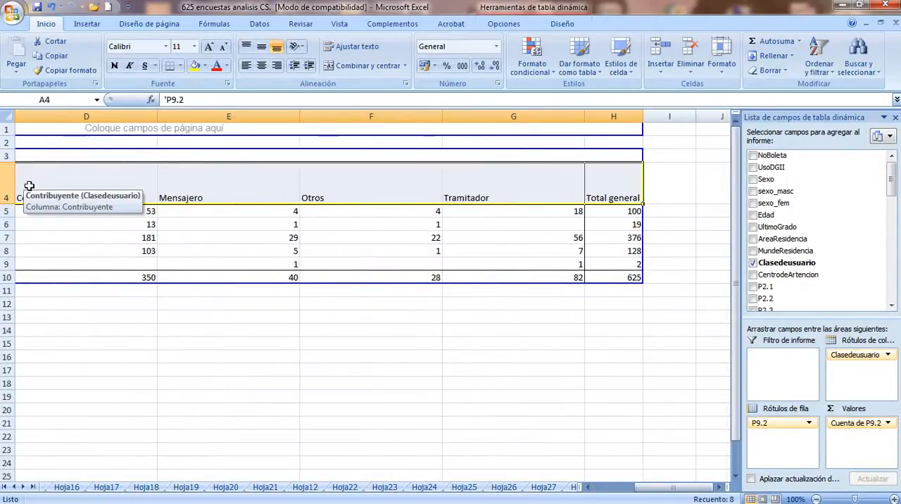
pyautogui.rightClick(71, 188)
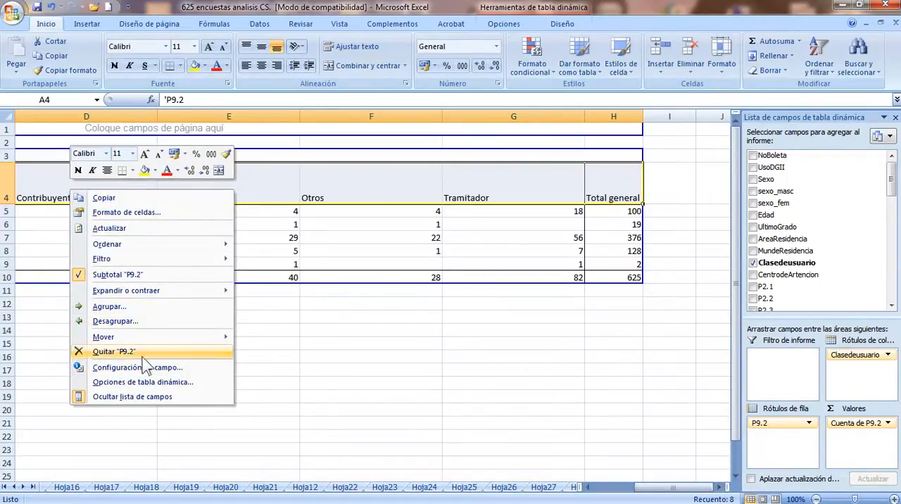
pyautogui.click(197, 421)
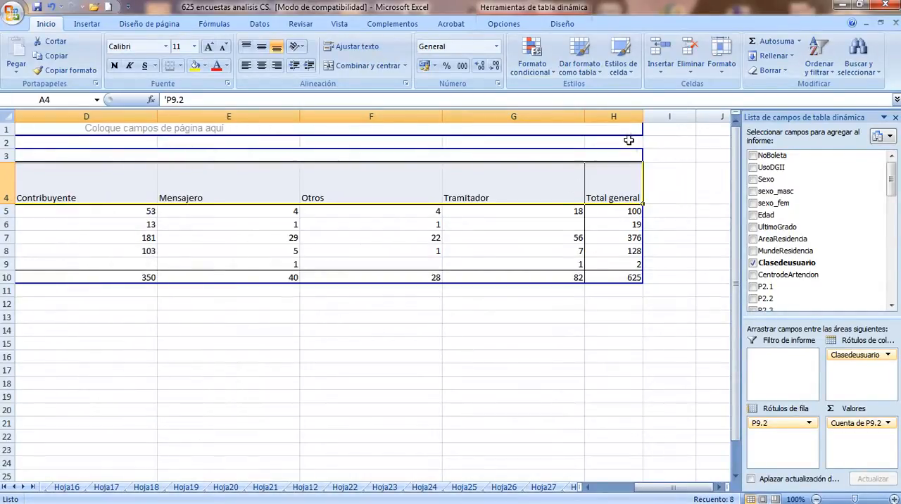
pyautogui.click(597, 337)
# Narrow columns B to H of the pivot table together to one equal width, about that of the Contribuyente heading
pyautogui.moveTo(609, 114); pyautogui.dragTo(159, 153)
pyautogui.moveTo(224, 117); pyautogui.dragTo(146, 135)
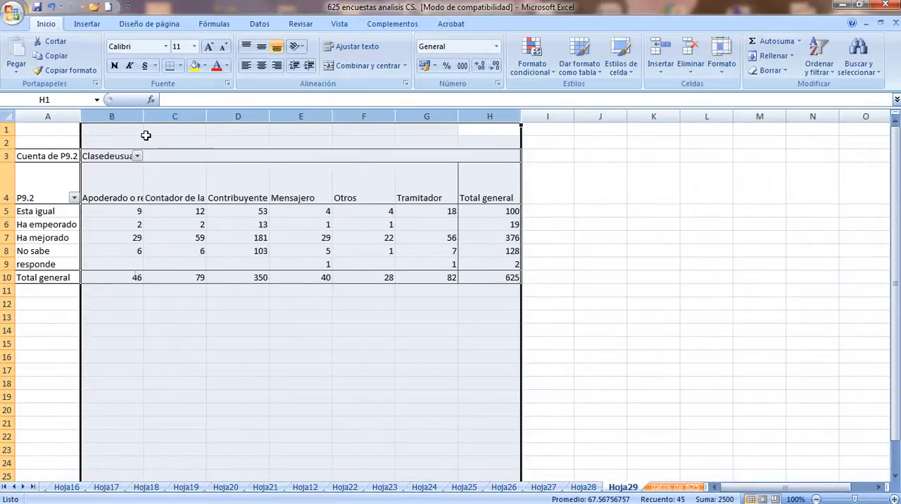
# Apply shrink to fit (Reducir hasta ajustar) to the Apoderado o representante legal heading in B4
pyautogui.click(117, 199)
pyautogui.rightClick(116, 199)
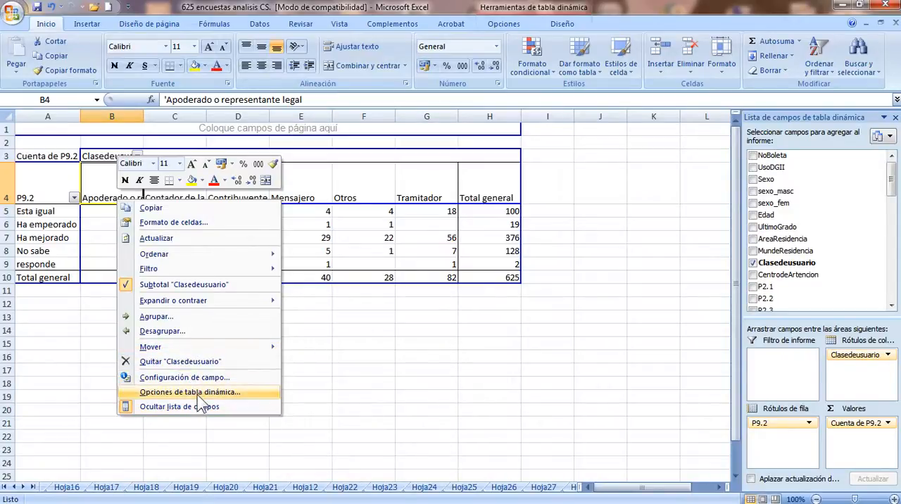
pyautogui.moveTo(214, 345)
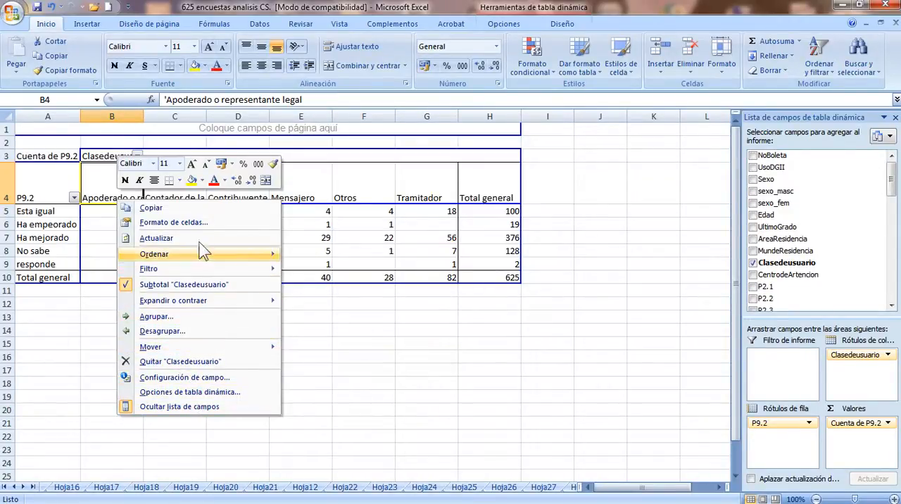
pyautogui.click(200, 224)
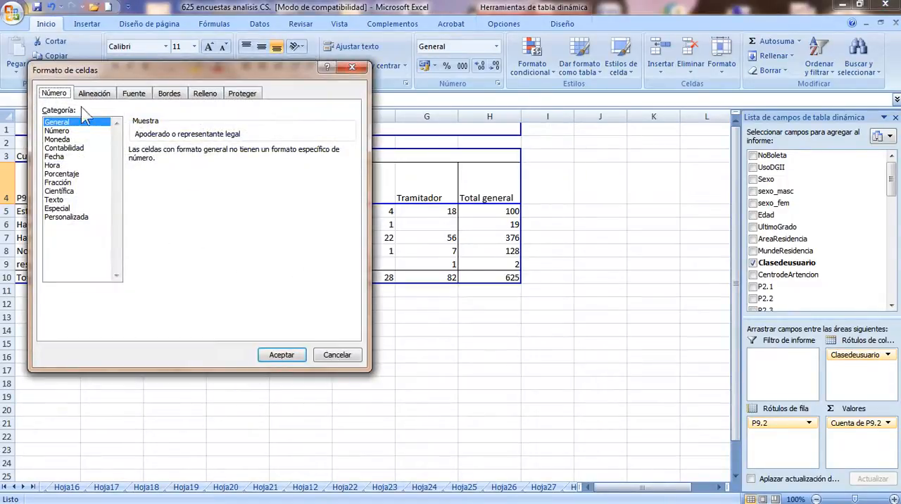
pyautogui.click(102, 94)
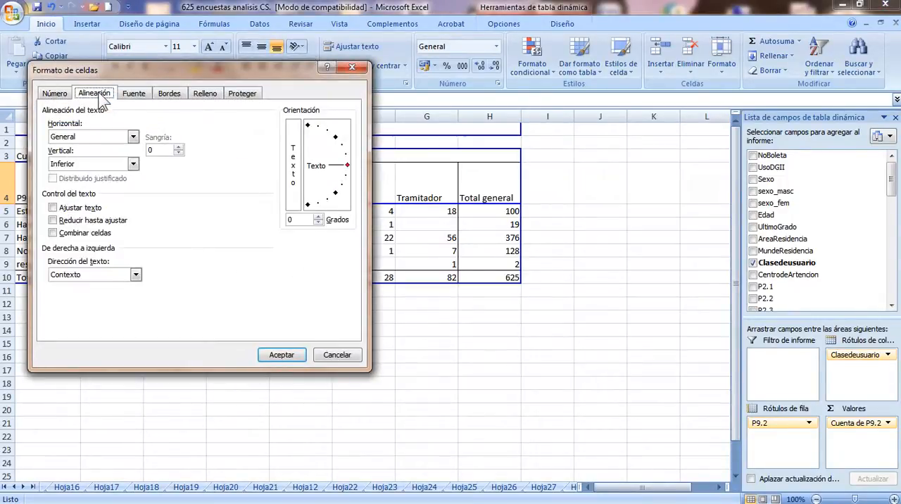
pyautogui.click(91, 224)
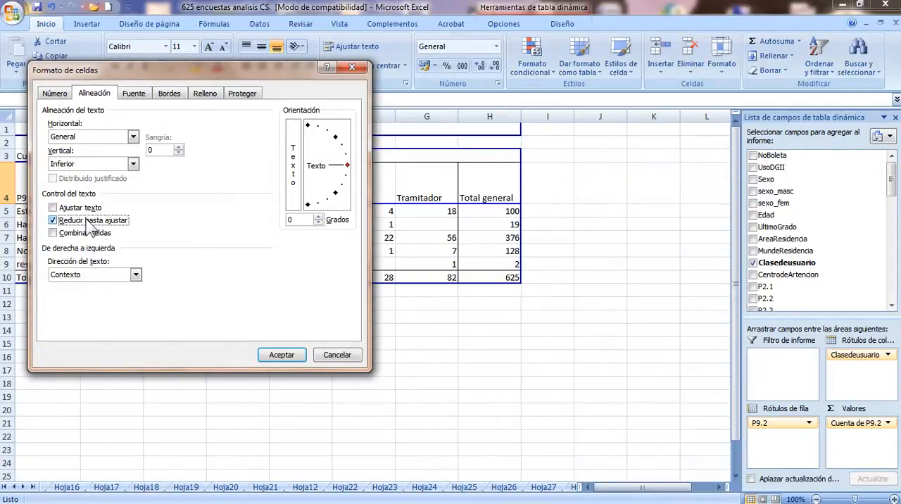
pyautogui.click(276, 354)
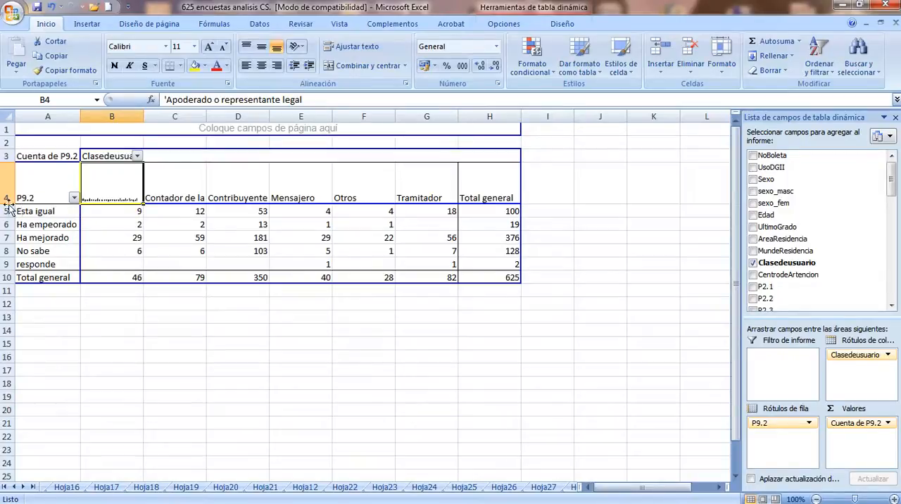
# Replace shrink to fit with wrapped text (Ajustar texto) on the Apoderado o representante legal heading in B4
pyautogui.rightClick(94, 181)
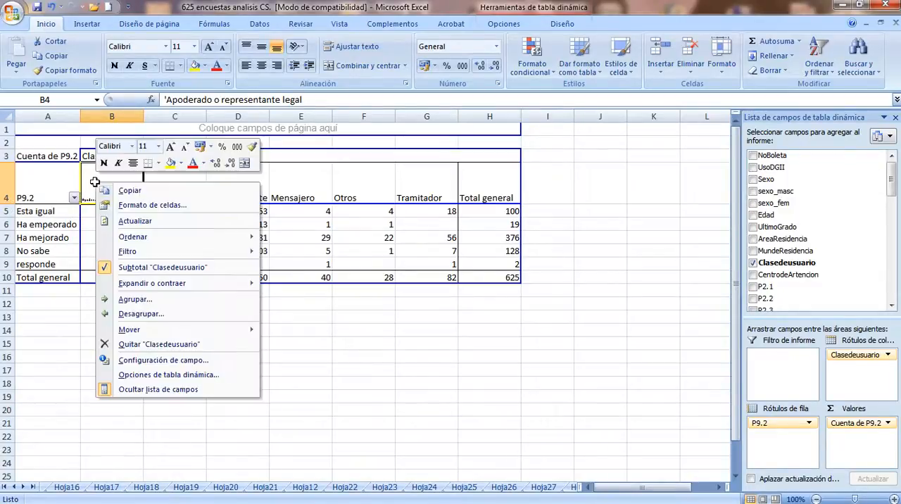
pyautogui.click(152, 207)
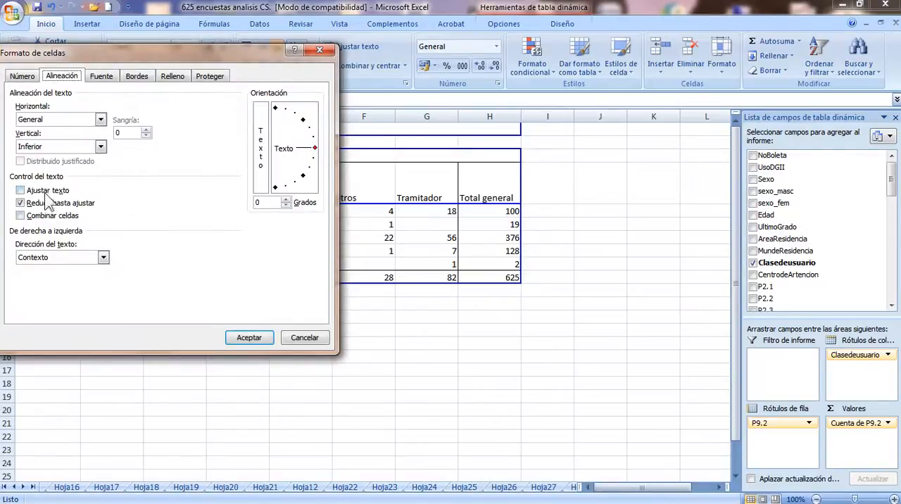
pyautogui.click(45, 190)
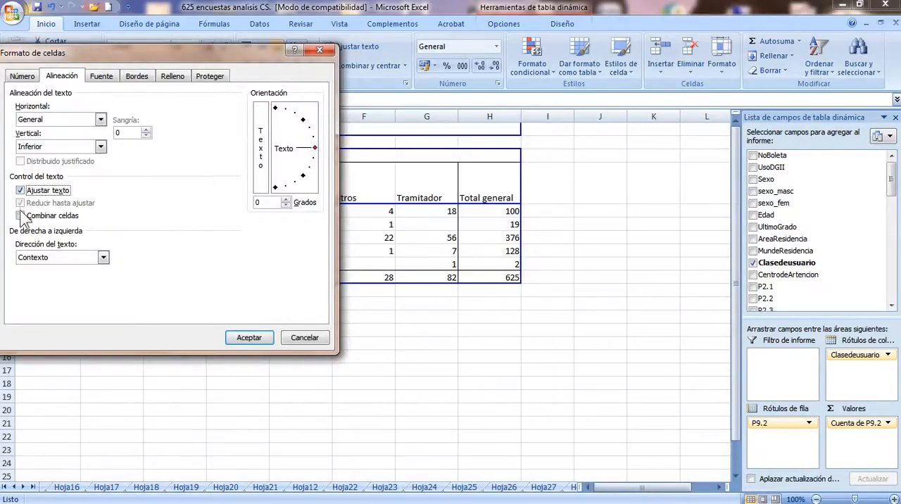
pyautogui.click(21, 192)
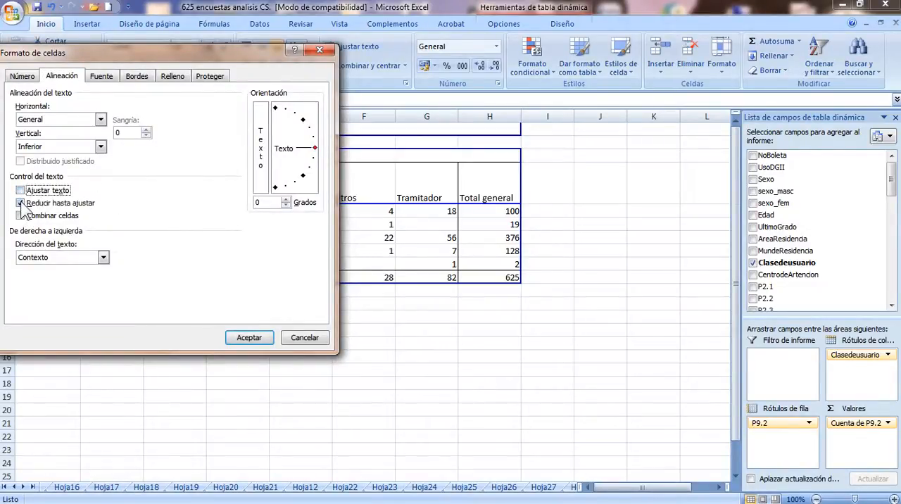
pyautogui.click(21, 203)
pyautogui.click(21, 190)
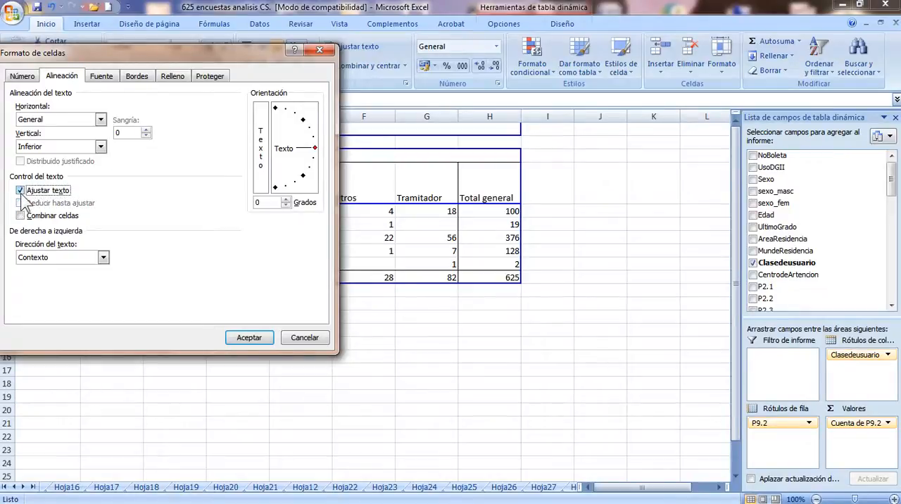
pyautogui.click(241, 338)
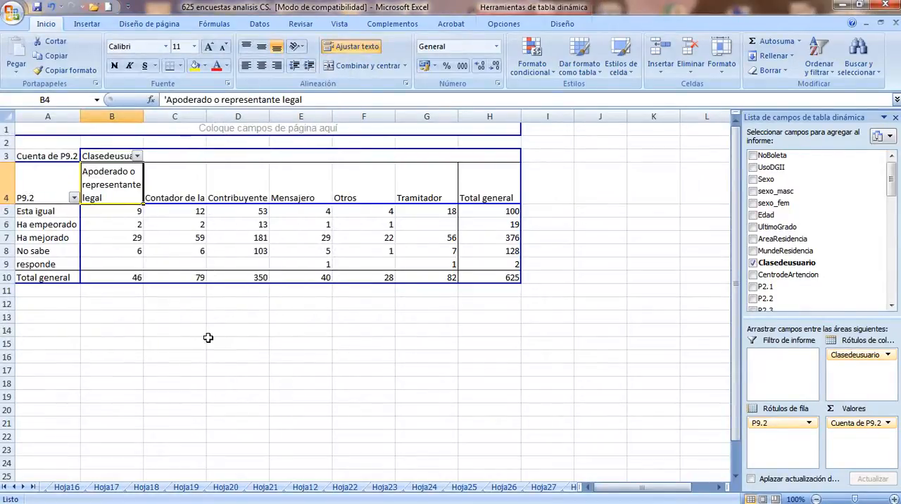
# Copy the format of B4 across the column headings B4:H4 and slightly narrow the Total general column
pyautogui.click(71, 69)
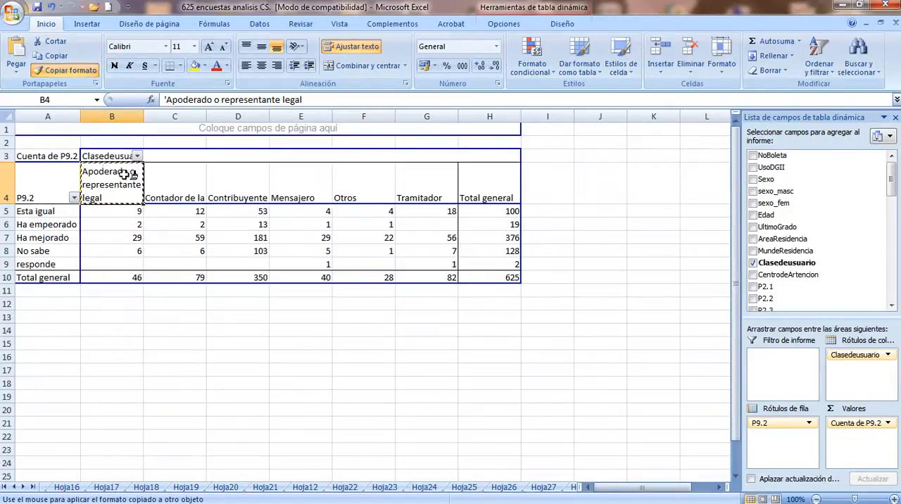
pyautogui.moveTo(126, 176)
pyautogui.mouseDown()
pyautogui.moveTo(218, 176)
pyautogui.moveTo(358, 199)
pyautogui.moveTo(480, 199)
pyautogui.mouseUp()
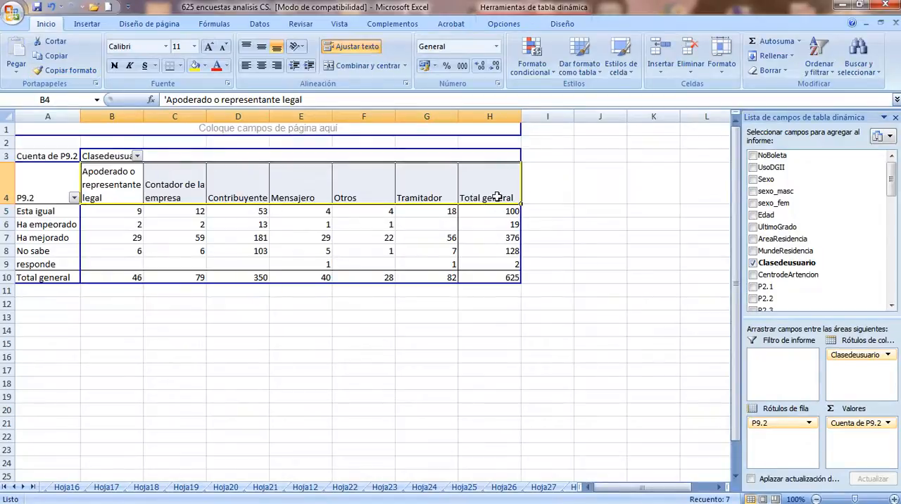
pyautogui.moveTo(521, 117); pyautogui.dragTo(512, 117)
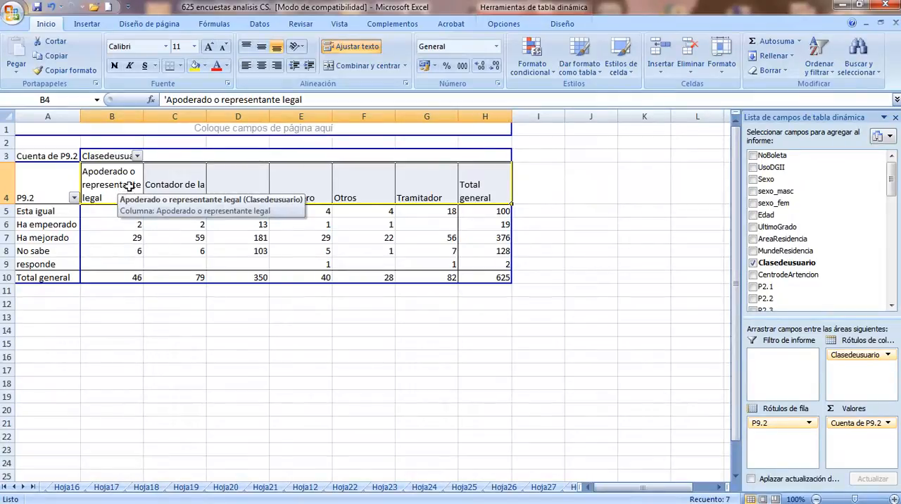
# Center and bold the column headings in B4:H4, and bold the row labels in A5:A10
pyautogui.click(265, 67)
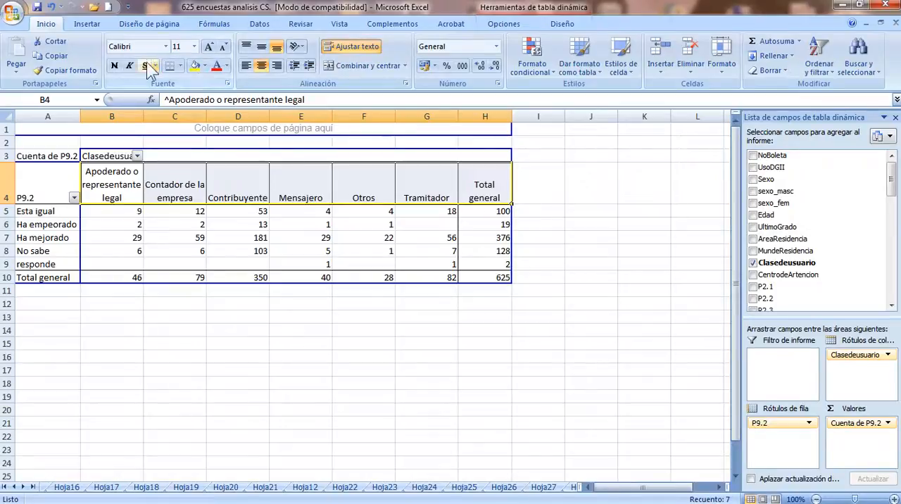
pyautogui.click(114, 66)
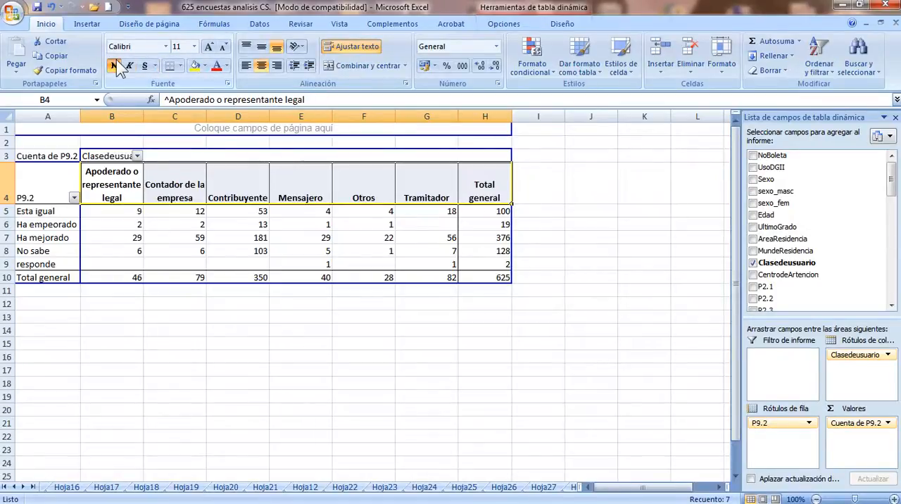
pyautogui.click(92, 317)
pyautogui.moveTo(43, 214); pyautogui.dragTo(39, 279)
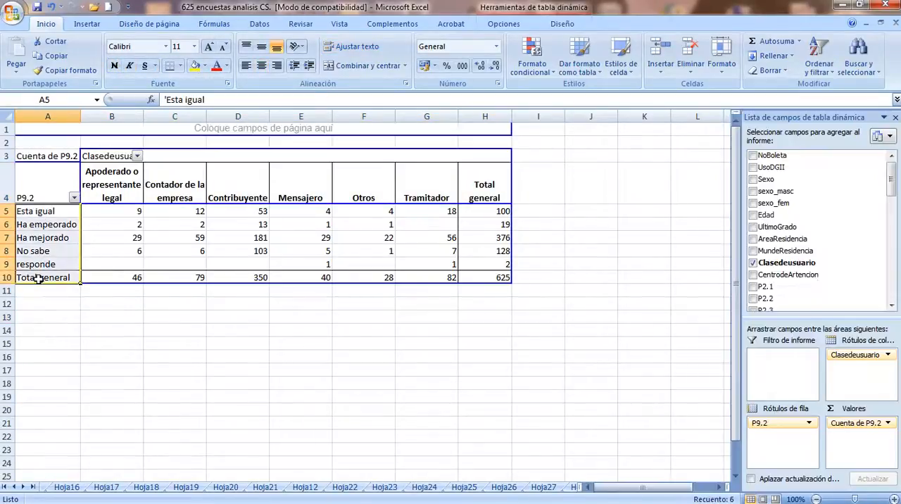
pyautogui.click(114, 65)
pyautogui.click(155, 334)
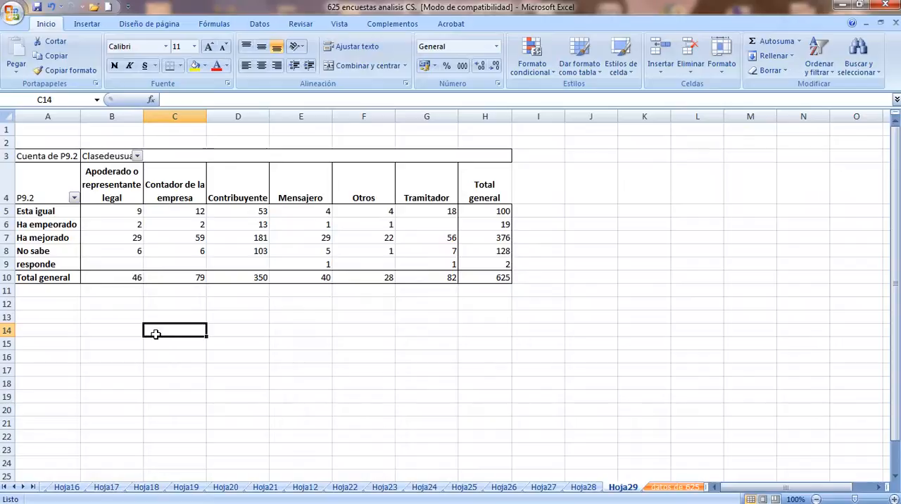
# Examine the P9.2 response categories in column A and how they cross with the Clasedeusuario headings
pyautogui.press('Left')
pyautogui.press('Up')
pyautogui.press('Up')
pyautogui.press('Up')
pyautogui.press('Up')
pyautogui.press('Left')
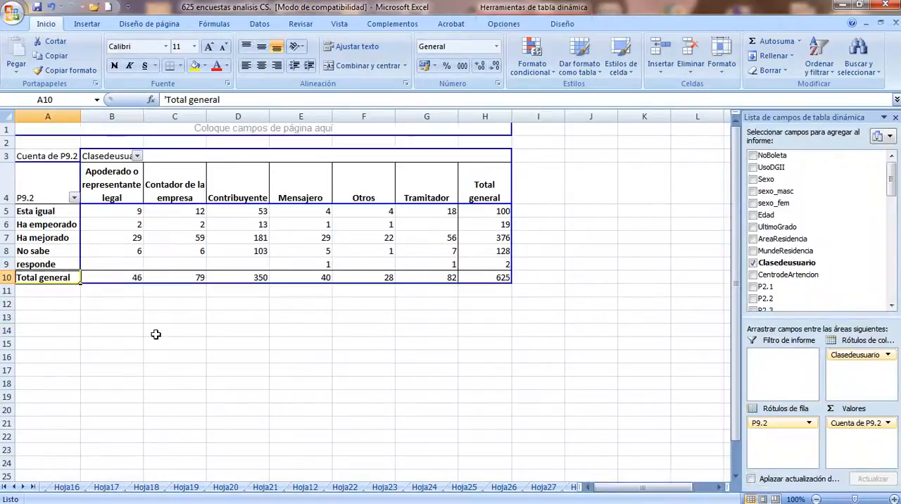
pyautogui.press('Down')
pyautogui.press('Up')
pyautogui.press('Up')
pyautogui.press('Up')
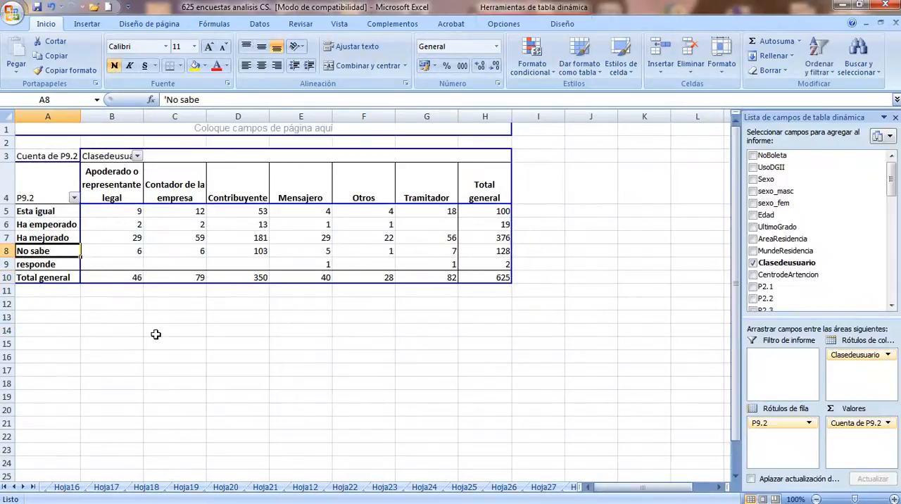
pyautogui.press('Up')
pyautogui.press('Up')
pyautogui.press('Up')
pyautogui.press('Up')
pyautogui.press('Down')
pyautogui.press('Down')
pyautogui.press('Down')
pyautogui.press('Down')
pyautogui.press('Down')
pyautogui.press('Down')
pyautogui.press('Up')
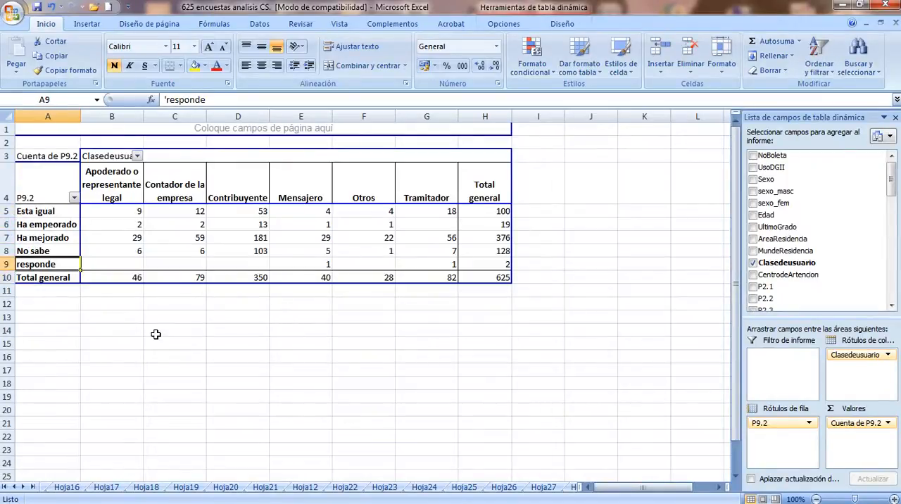
pyautogui.press('Up')
pyautogui.press('Up')
pyautogui.press('Up')
pyautogui.press('Up')
pyautogui.press('Right')
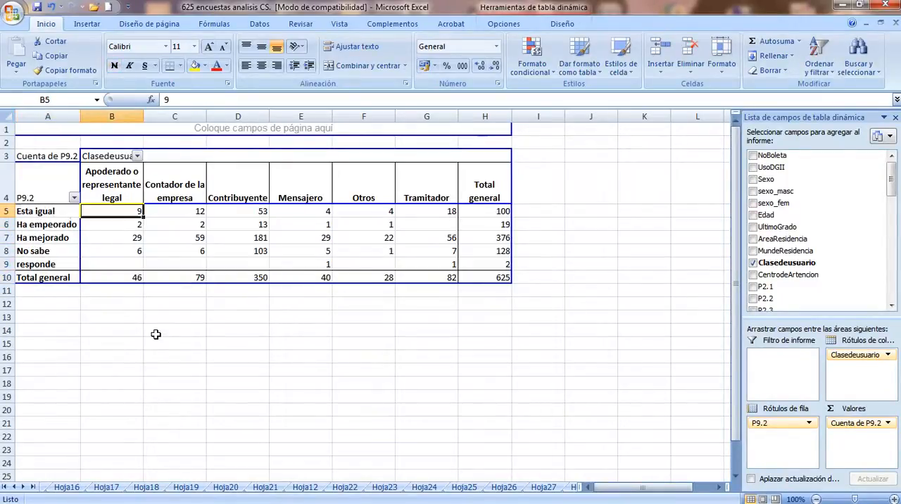
pyautogui.press('Up')
pyautogui.press('Up')
pyautogui.press('Down')
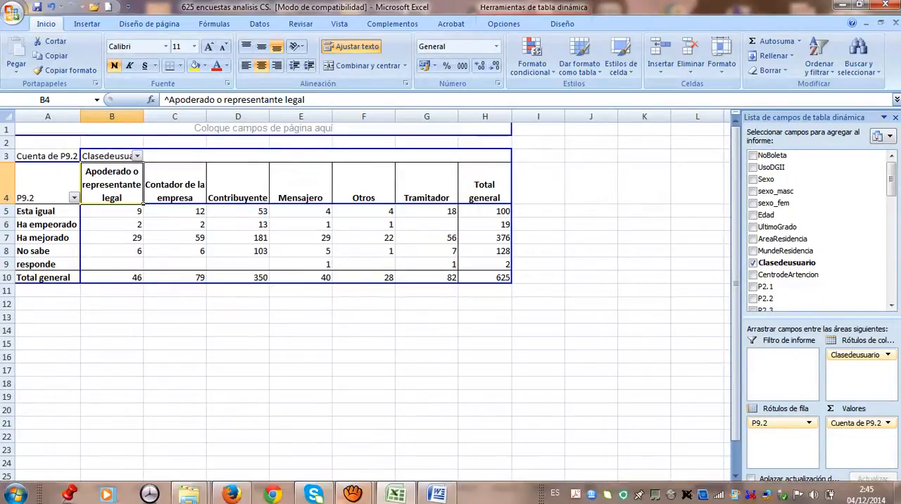
pyautogui.moveTo(353, 494)
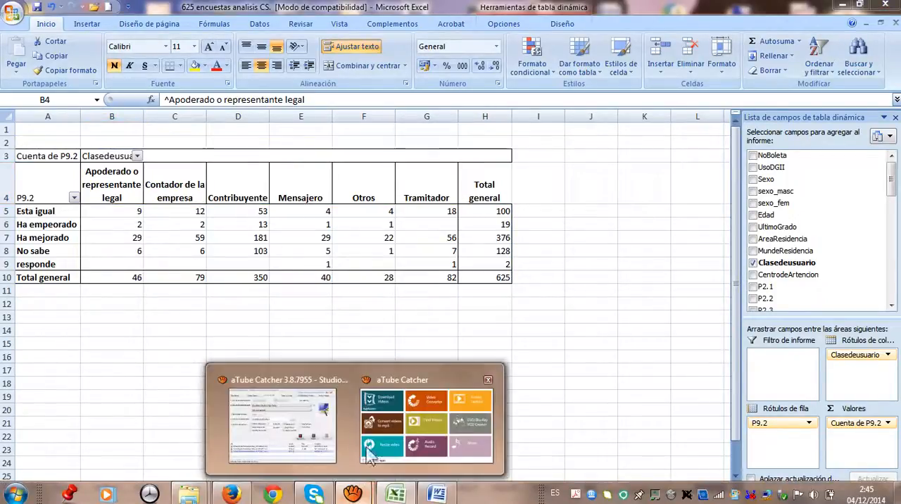
pyautogui.click(326, 439)
pyautogui.click(586, 140)
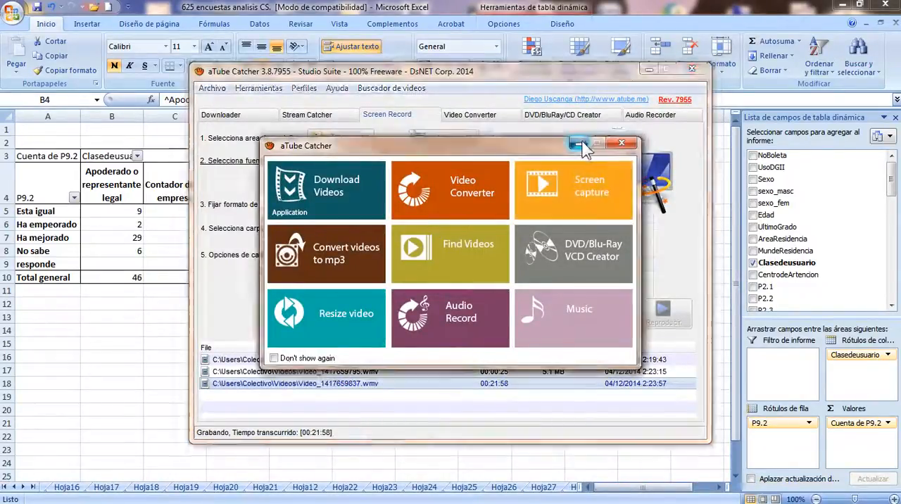